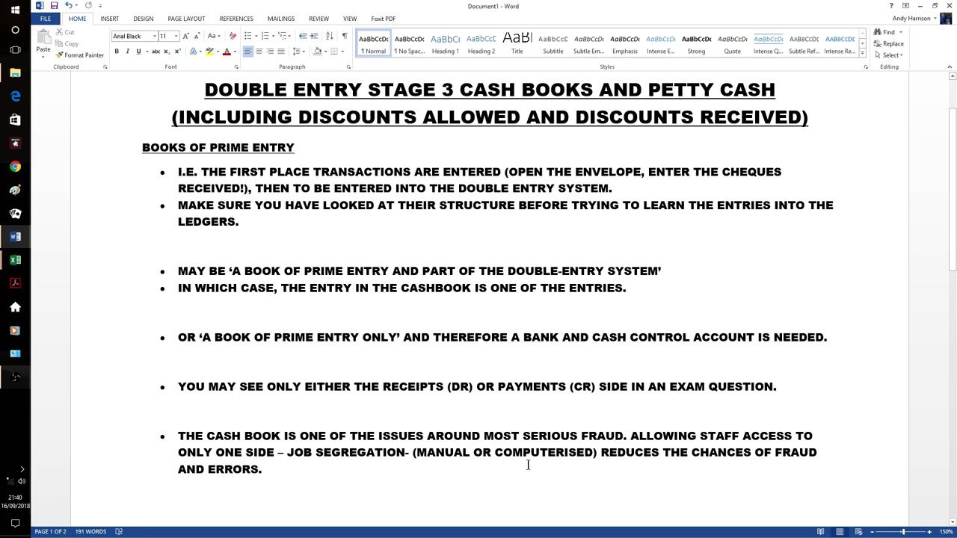
# Hide the Word notes so both Excel workbooks show side by side
pyautogui.click(921, 6)
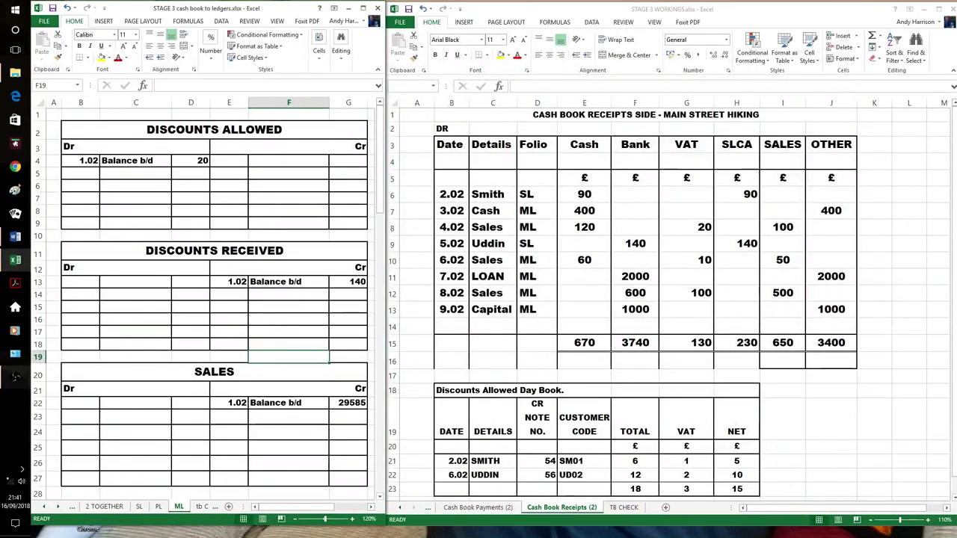
# Switch to the 2 TOGETHER sheet showing cash and bank totals of 1370 and 3890
pyautogui.click(105, 507)
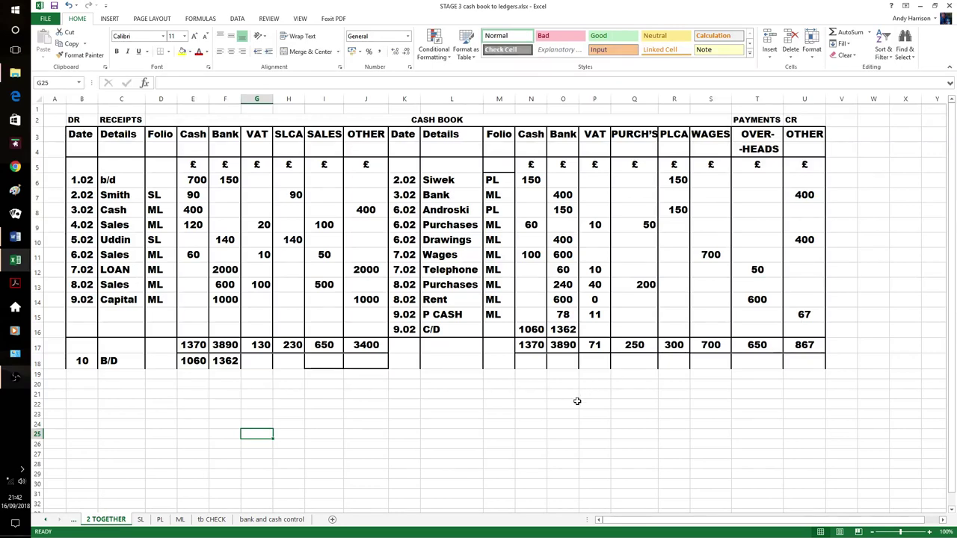
# Go back to the ML sheet and restore the window beside the STAGE 3 WORKINGS
pyautogui.click(180, 519)
pyautogui.click(441, 337)
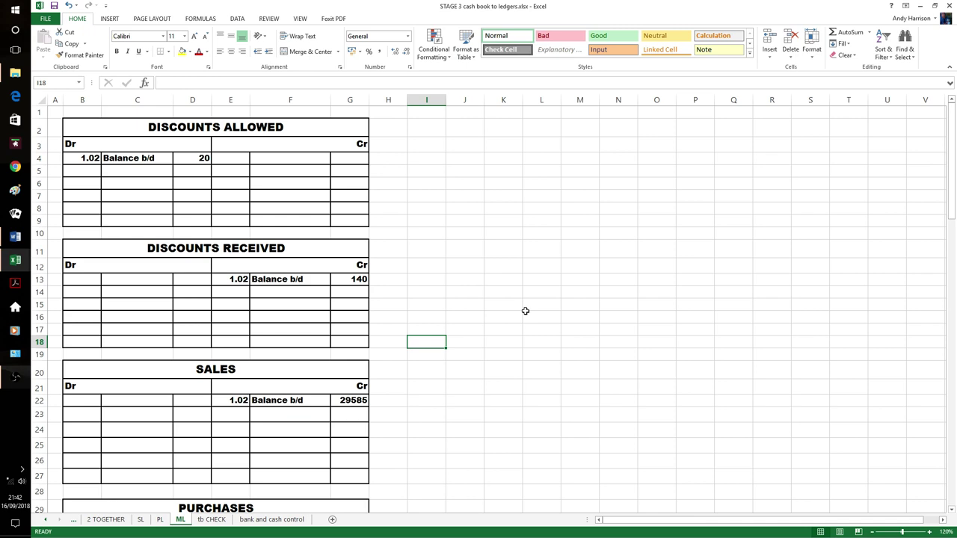
pyautogui.click(934, 6)
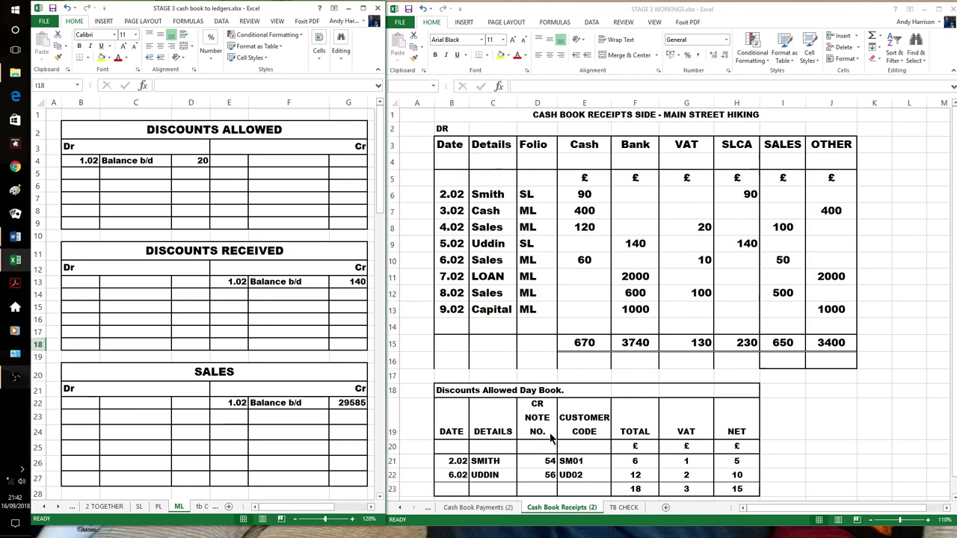
# Debit Discounts Allowed with 15, dated 9.02, reference DADB
pyautogui.click(82, 172)
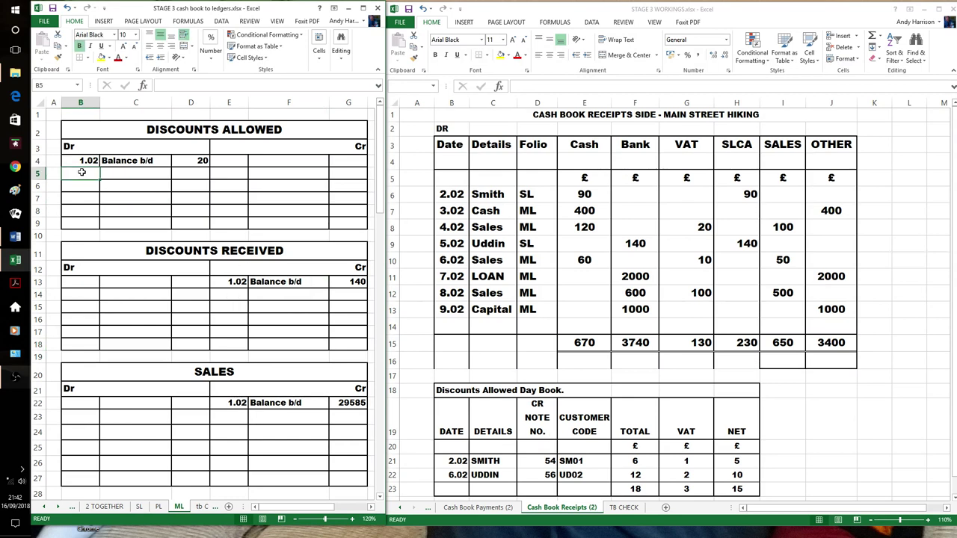
pyautogui.write('9.02')
pyautogui.press('Tab')
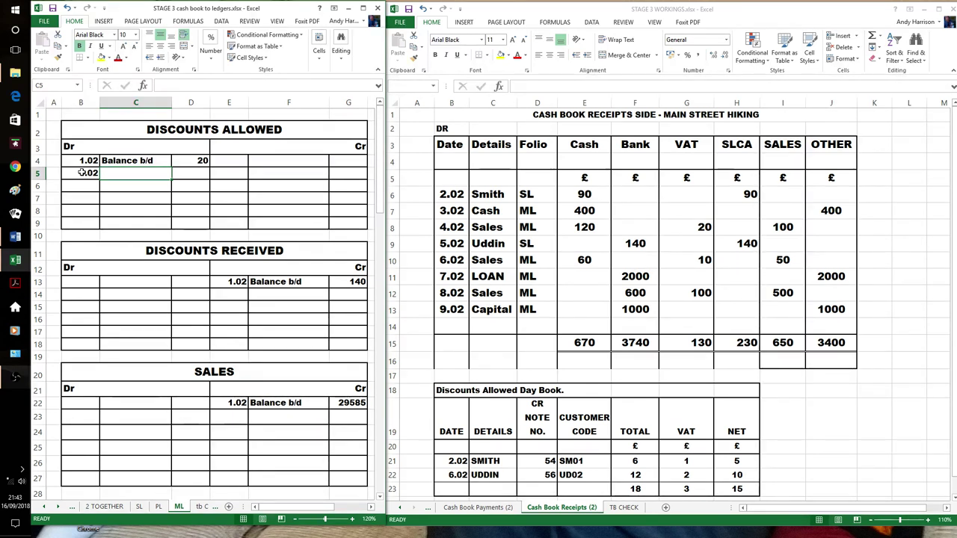
pyautogui.write('DADB')
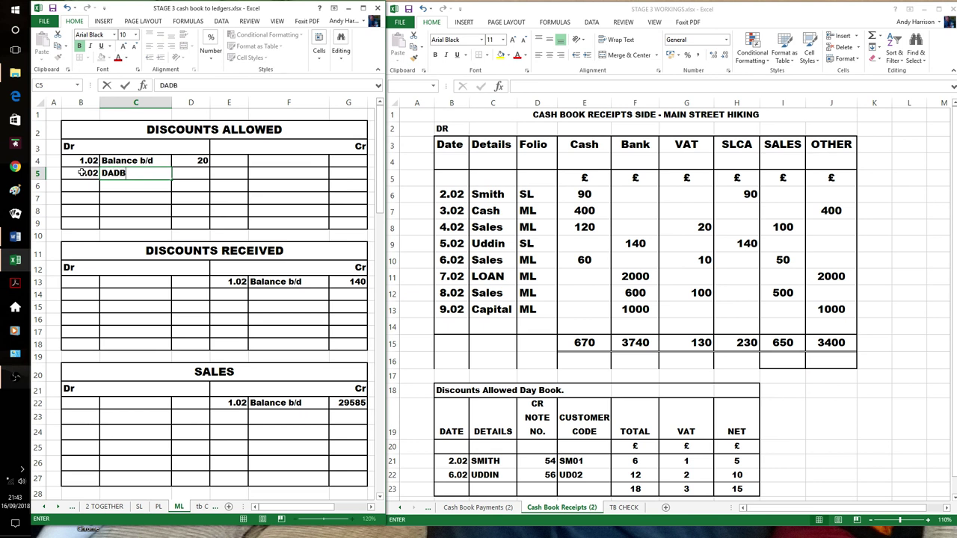
pyautogui.press('Tab')
pyautogui.write('15')
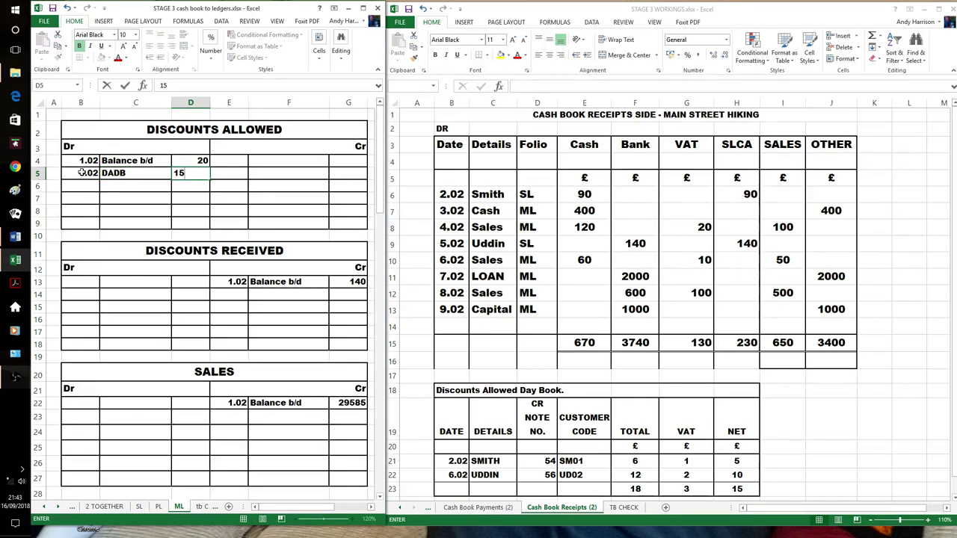
pyautogui.click(197, 310)
# Debit the VAT account with 3, dated 9.02, reference DADB
pyautogui.scroll(-8, 198, 311)
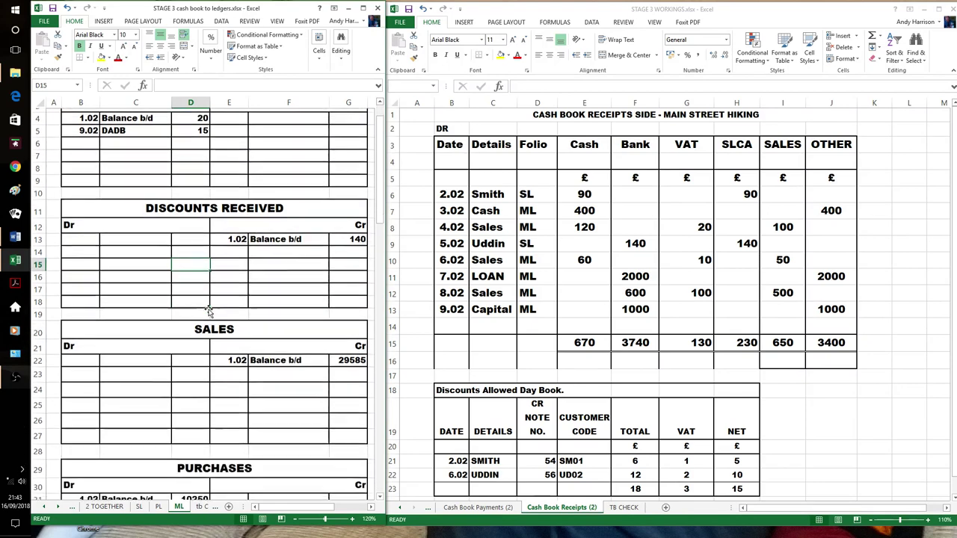
pyautogui.scroll(-12, 208, 309)
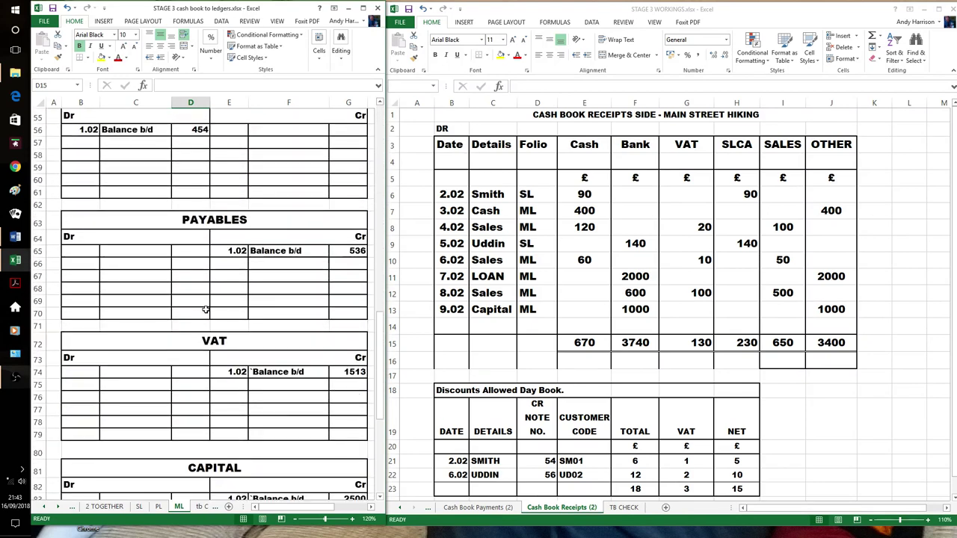
pyautogui.click(88, 294)
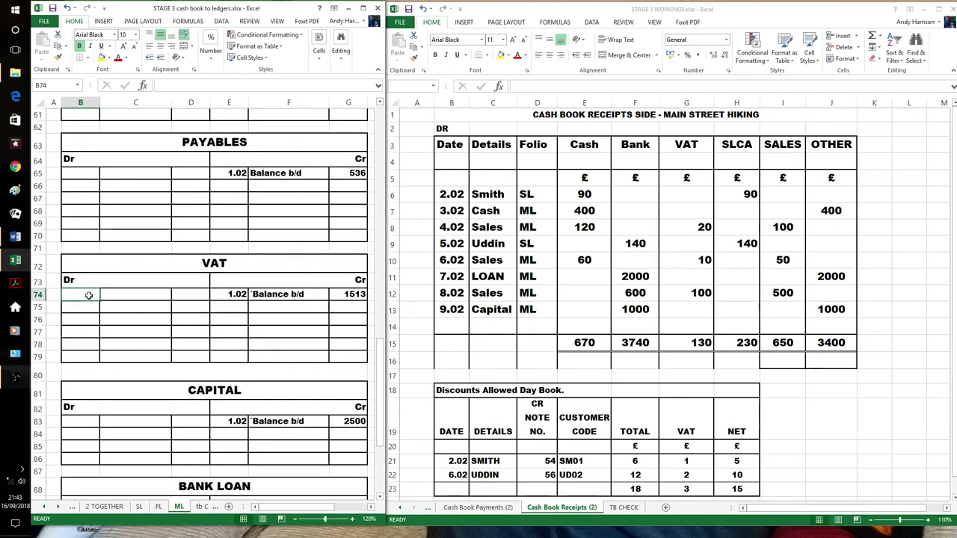
pyautogui.write('9.02')
pyautogui.press('Tab')
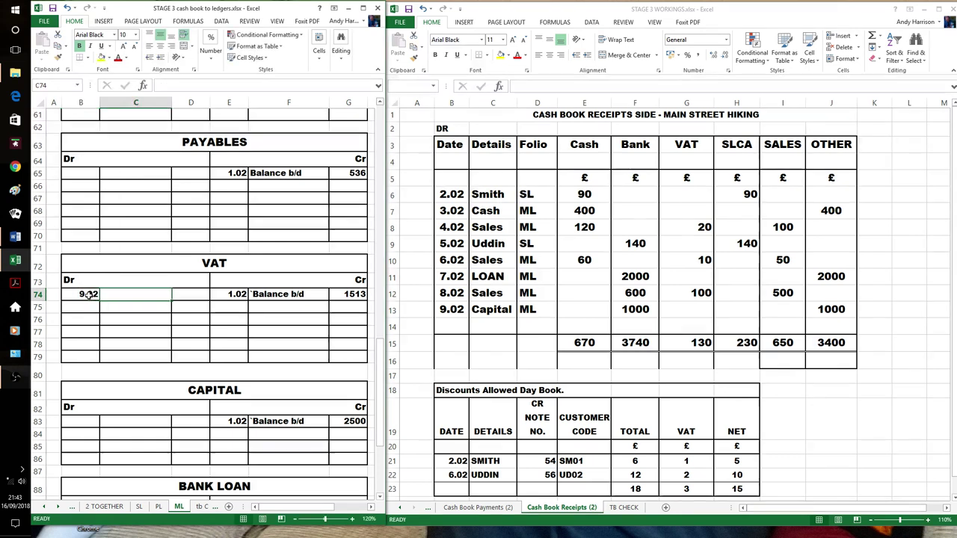
pyautogui.write('DADB')
pyautogui.press('Tab')
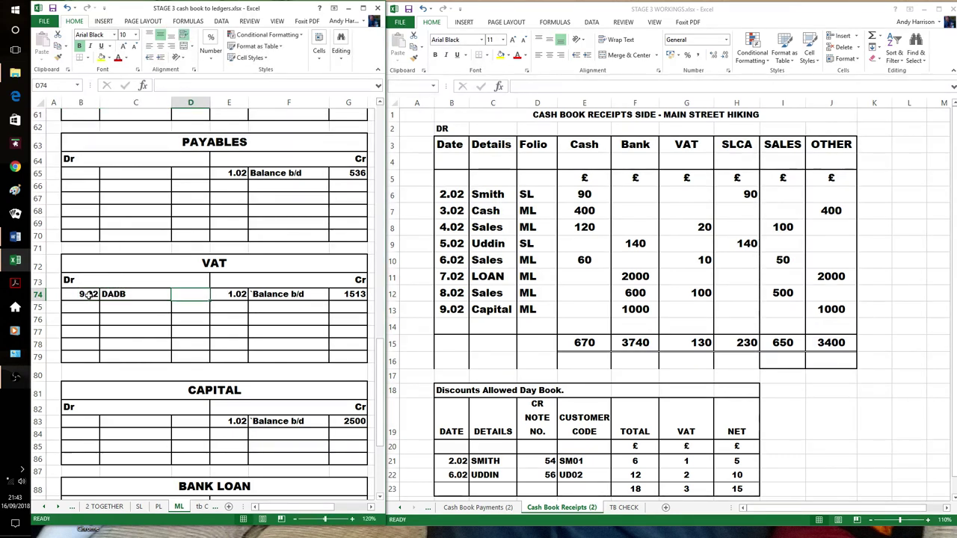
pyautogui.write('3')
pyautogui.click(216, 331)
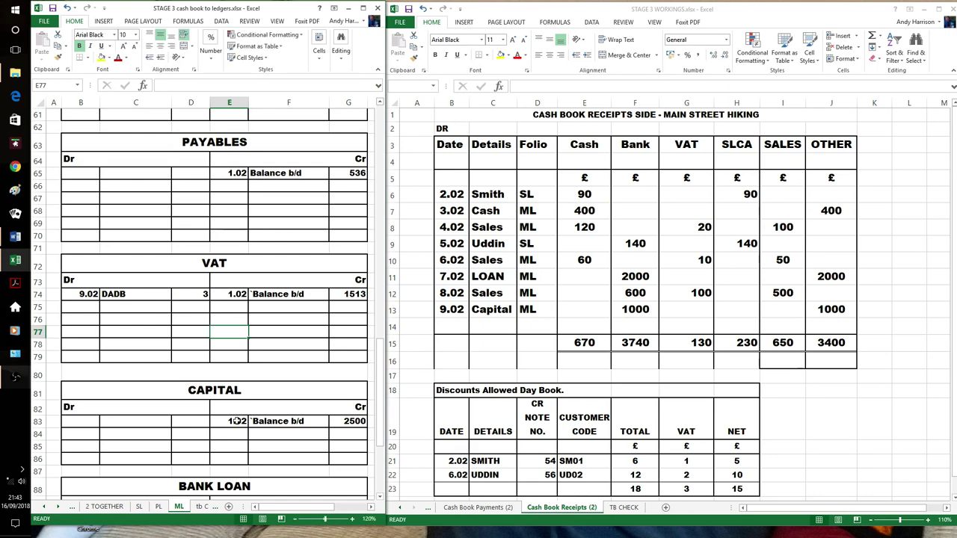
# Credit Receivables with 18, reference DADB
pyautogui.scroll(5, 294, 394)
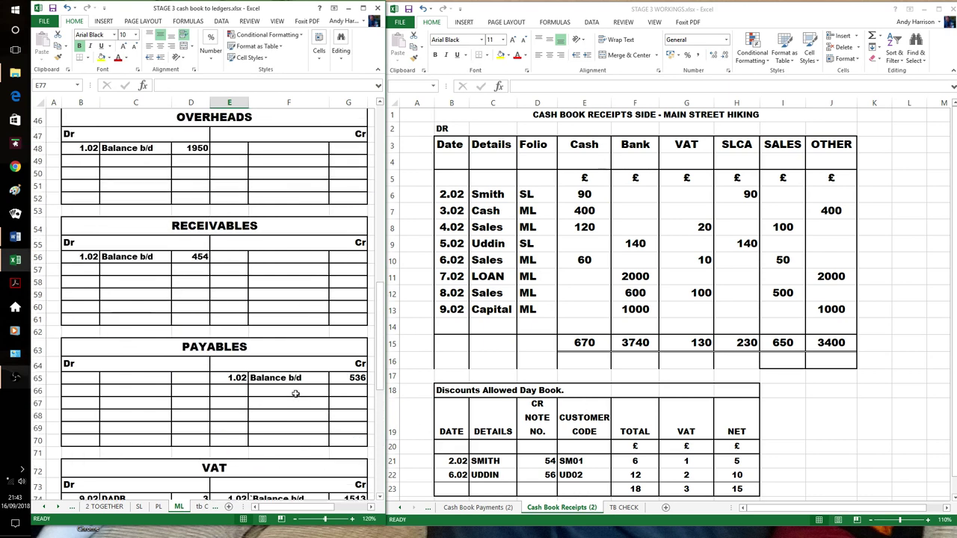
pyautogui.click(230, 257)
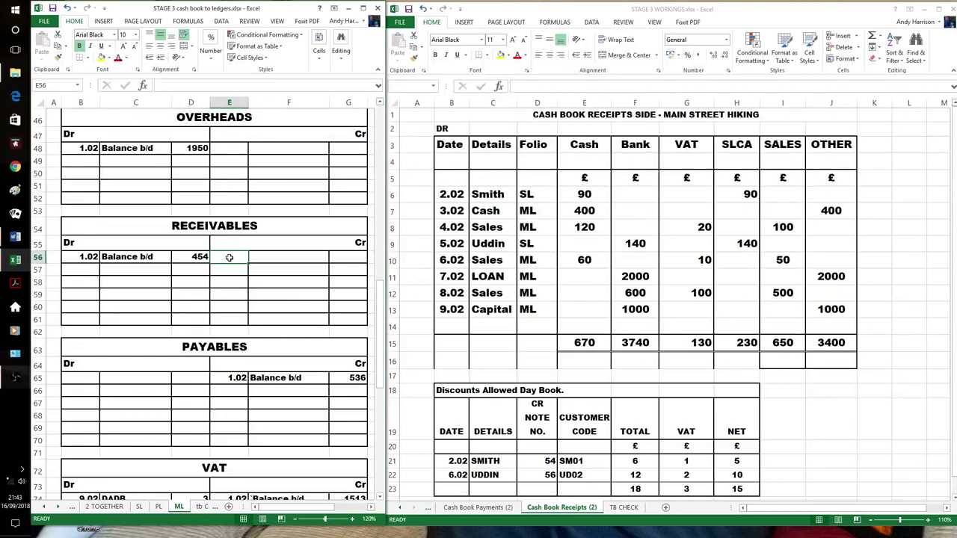
pyautogui.write('1.02')
pyautogui.press('Tab')
pyautogui.write('D')
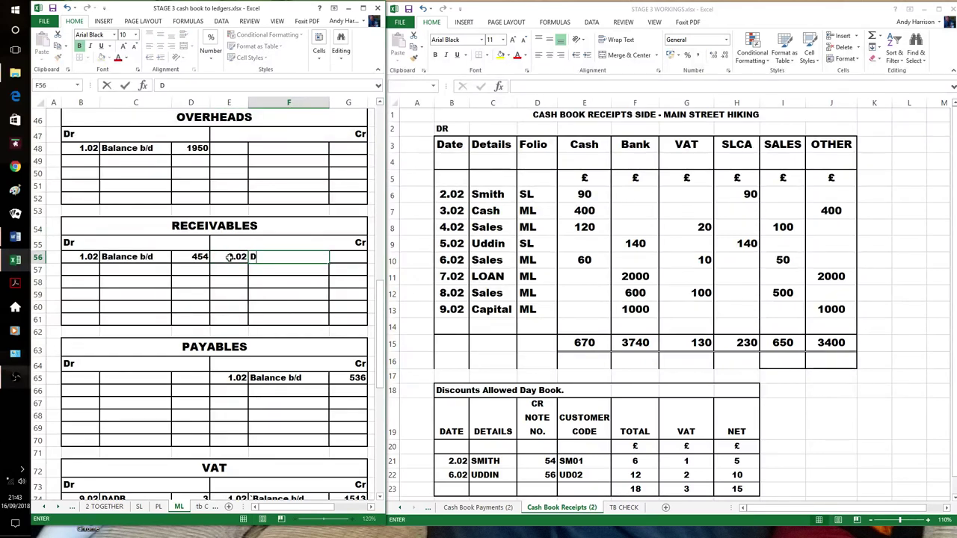
pyautogui.write('ADB')
pyautogui.press('Tab')
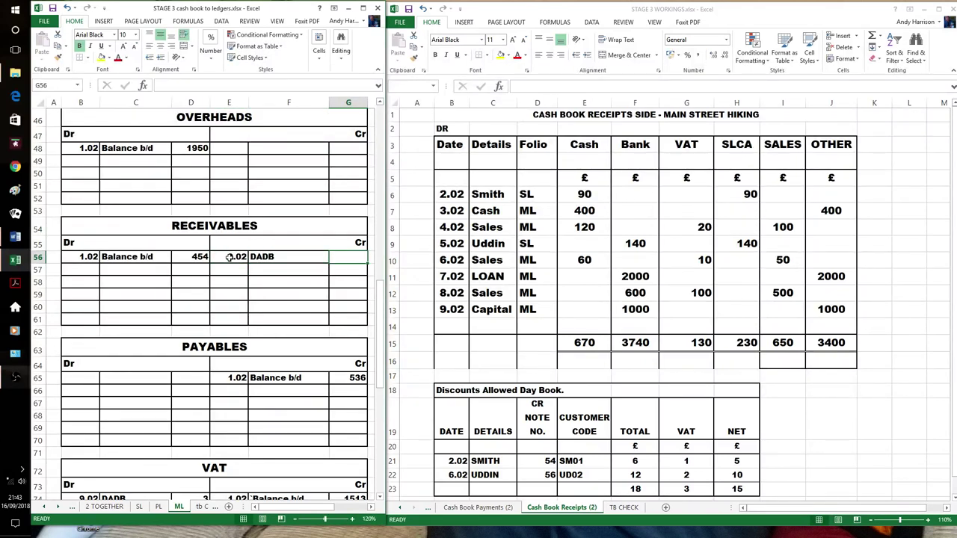
pyautogui.write('18')
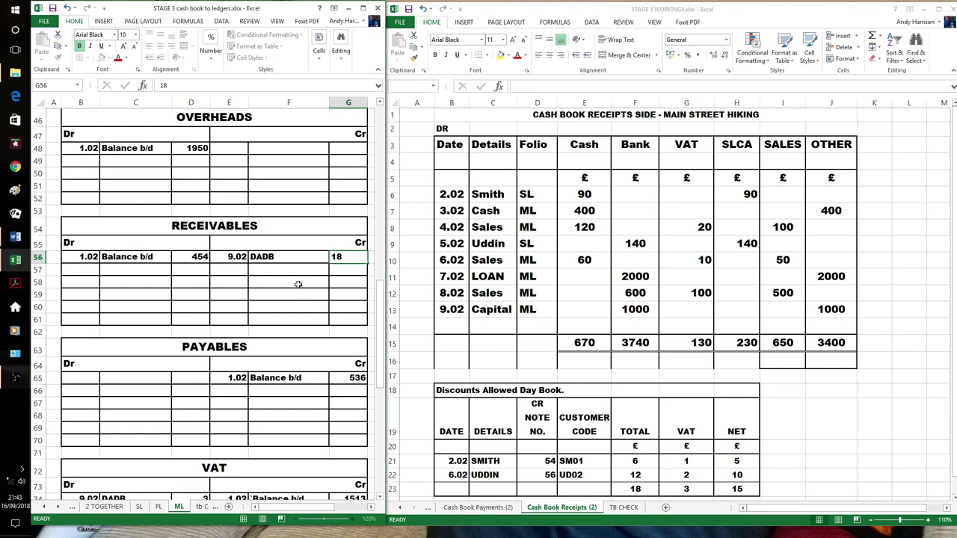
pyautogui.click(271, 287)
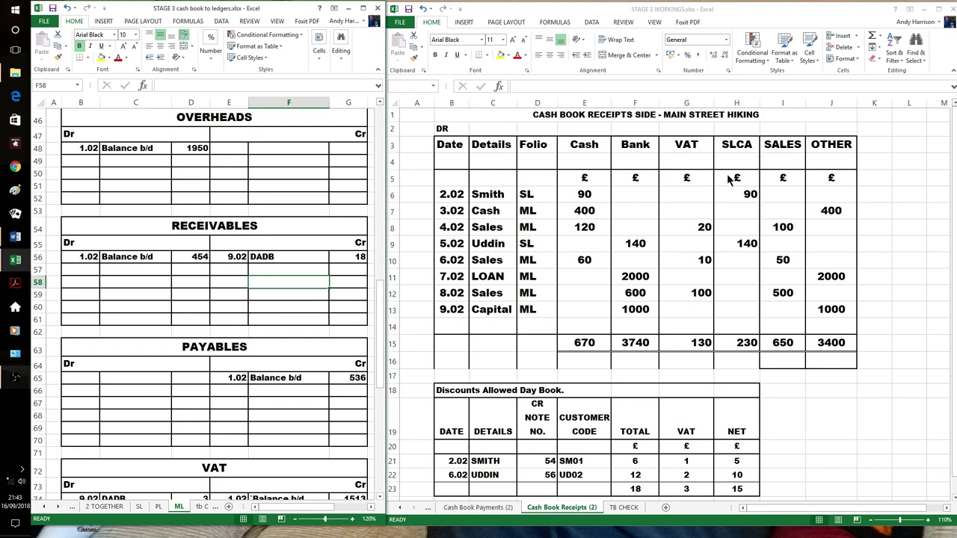
# Review the cash book receipts workings for the amounts to credit
pyautogui.click(820, 416)
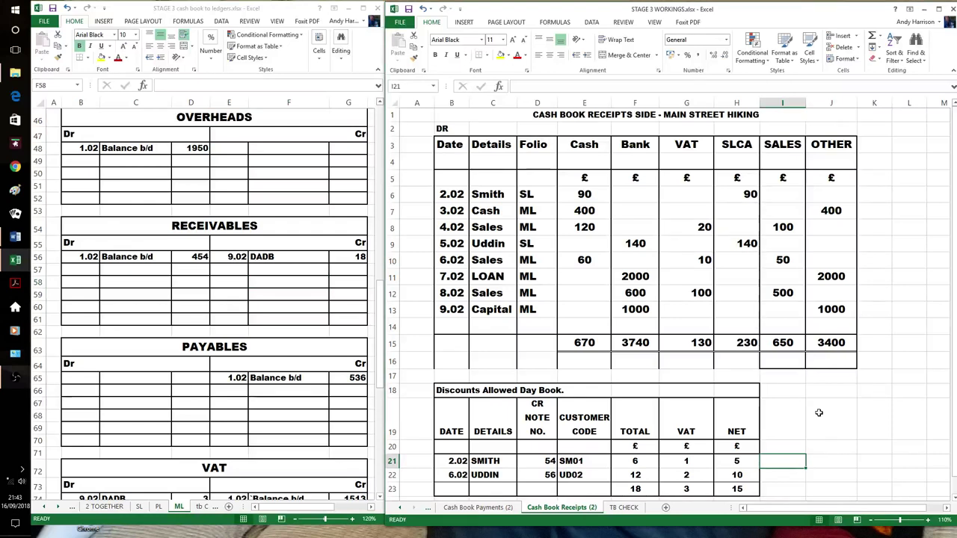
pyautogui.scroll(7, 256, 300)
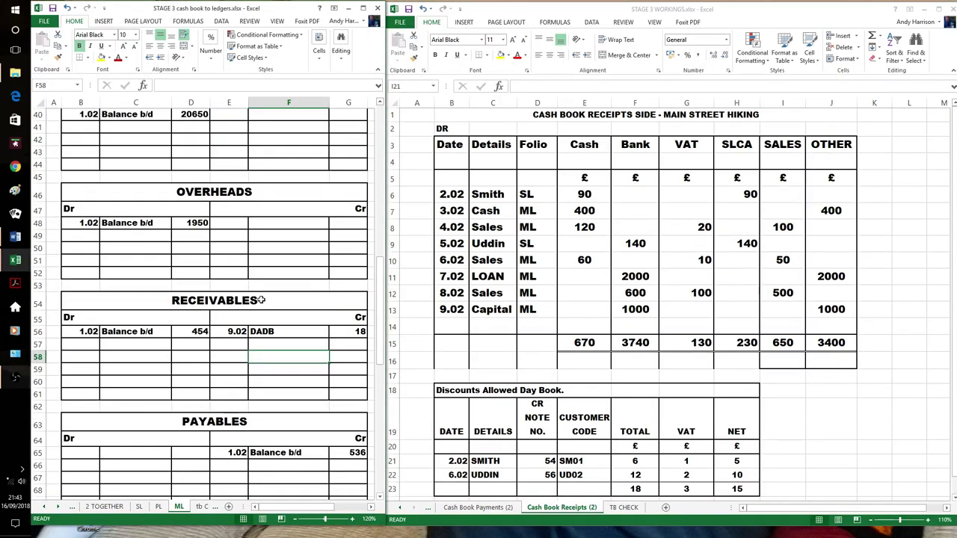
pyautogui.scroll(8, 261, 299)
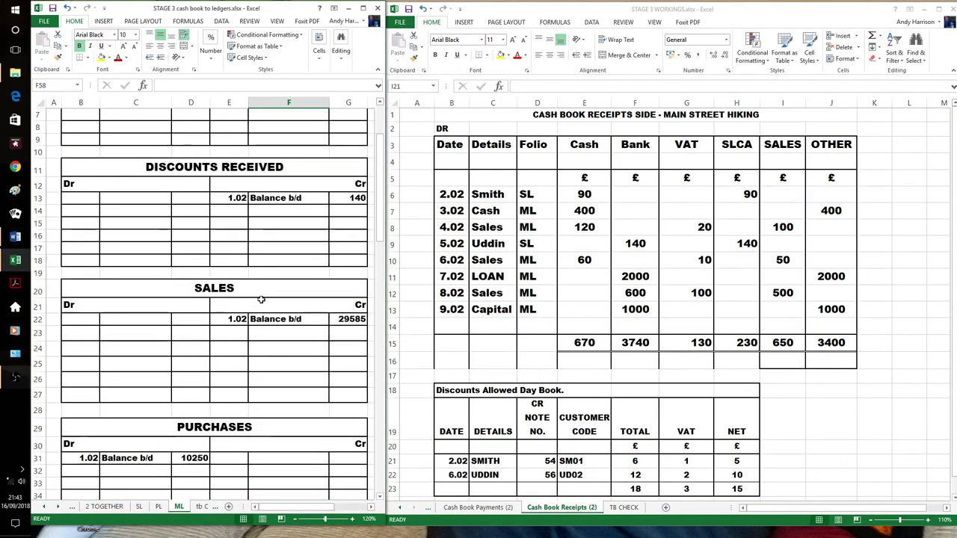
pyautogui.scroll(-2, 261, 300)
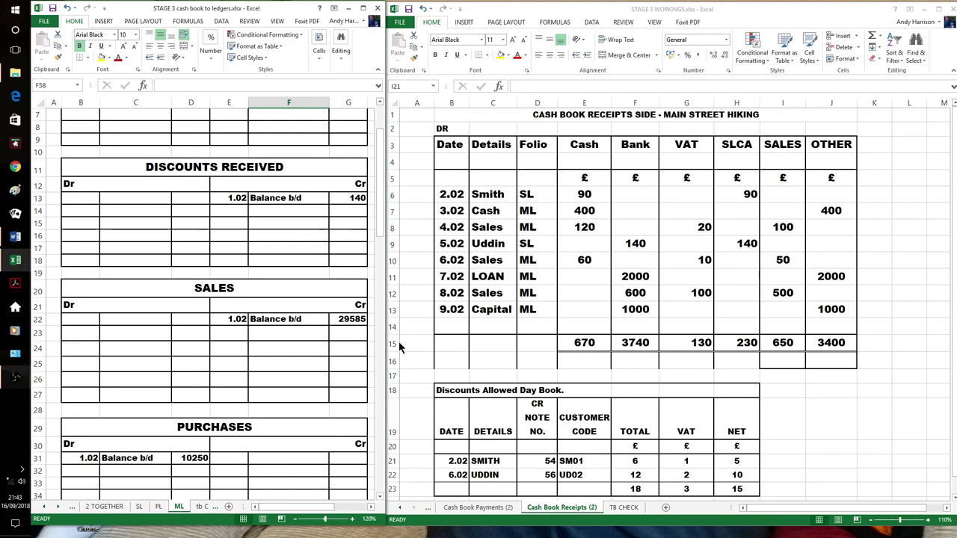
pyautogui.click(296, 361)
pyautogui.scroll(-10, 298, 358)
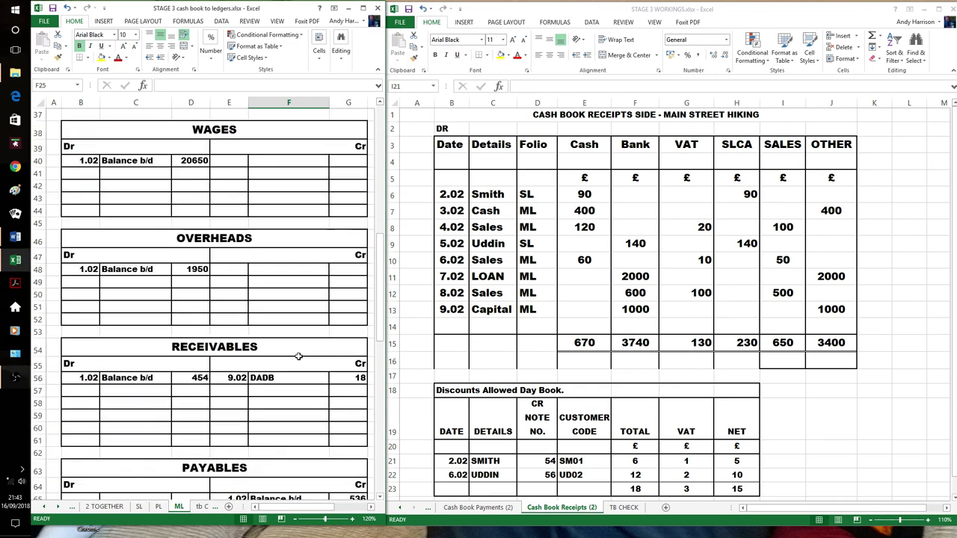
pyautogui.scroll(-9, 298, 357)
pyautogui.scroll(2, 299, 357)
# Credit the VAT account with 130, dated 9.02, reference CBR
pyautogui.click(230, 346)
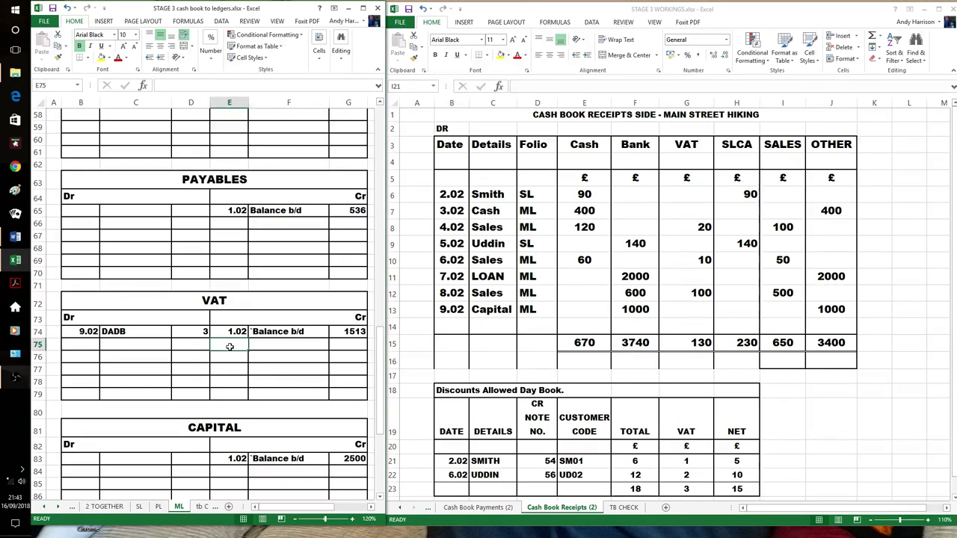
pyautogui.write('9.02')
pyautogui.press('Tab')
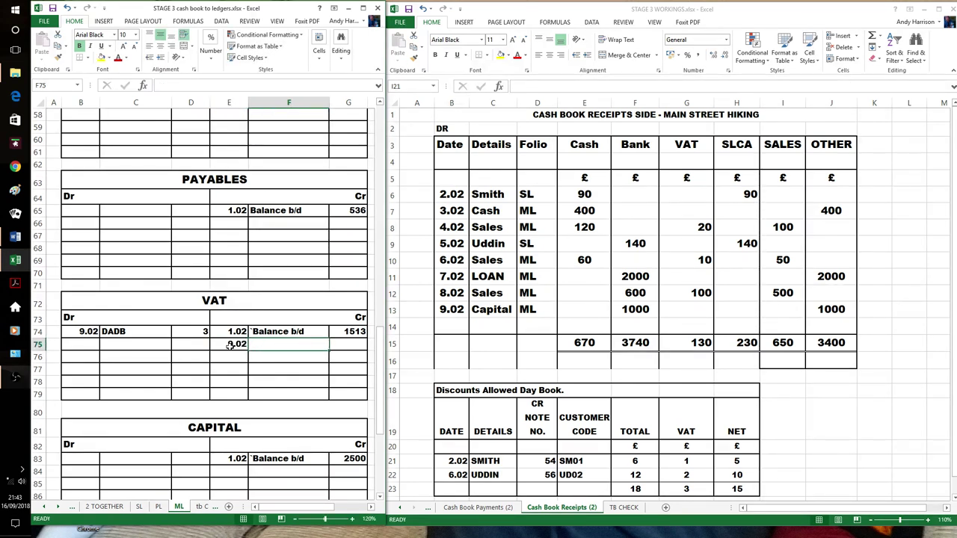
pyautogui.write('c')
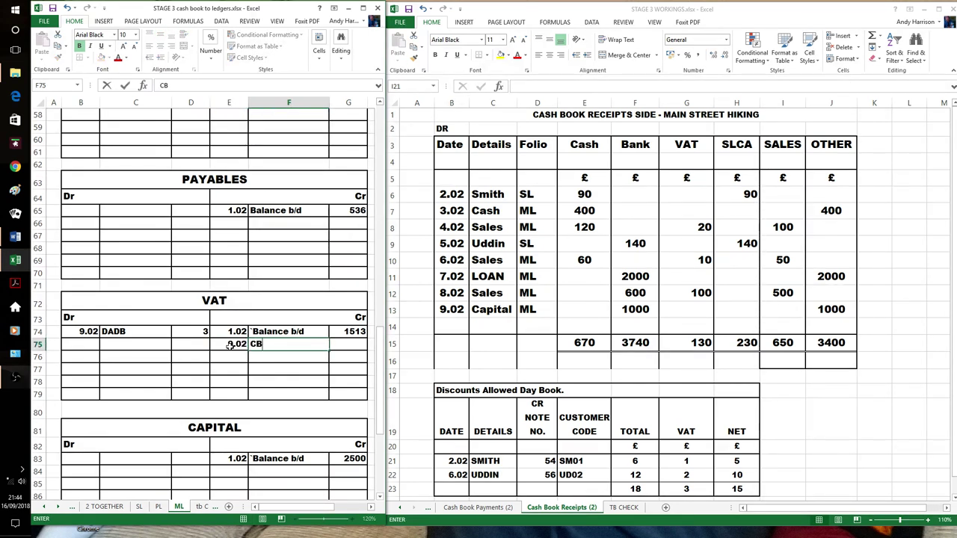
pyautogui.write('BR')
pyautogui.press('Tab')
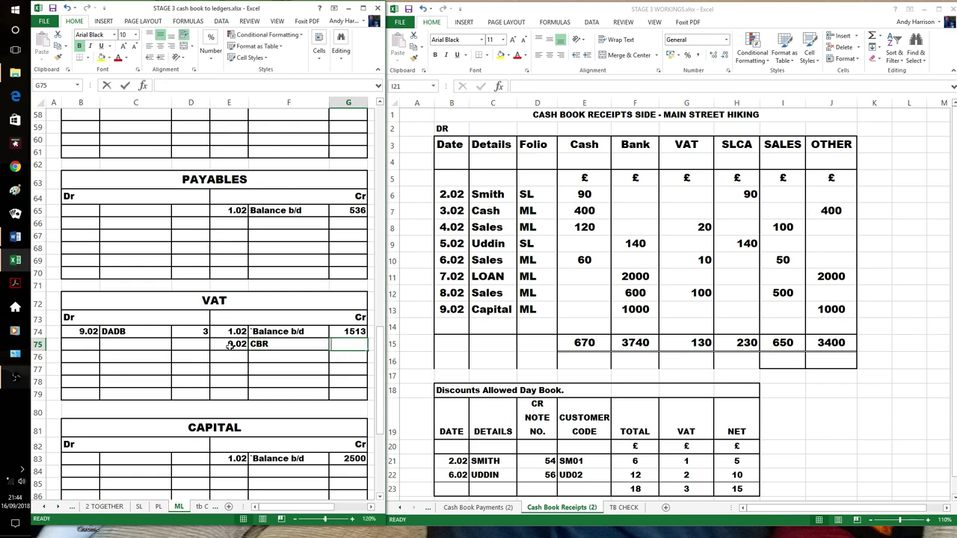
pyautogui.write('130')
pyautogui.click(318, 368)
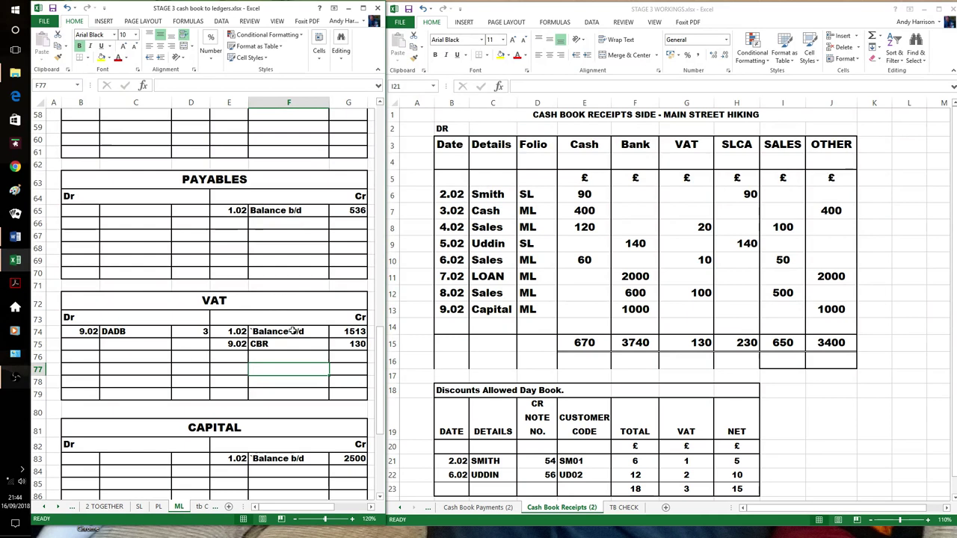
# Credit Receivables with 230, dated 9.02, reference CBR
pyautogui.scroll(-3, 295, 376)
pyautogui.scroll(-2, 295, 376)
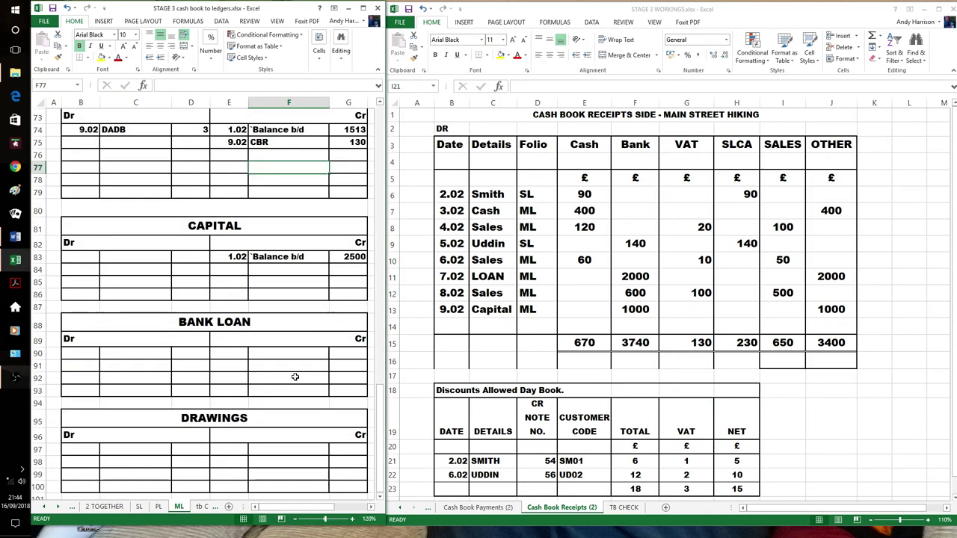
pyautogui.scroll(8, 295, 376)
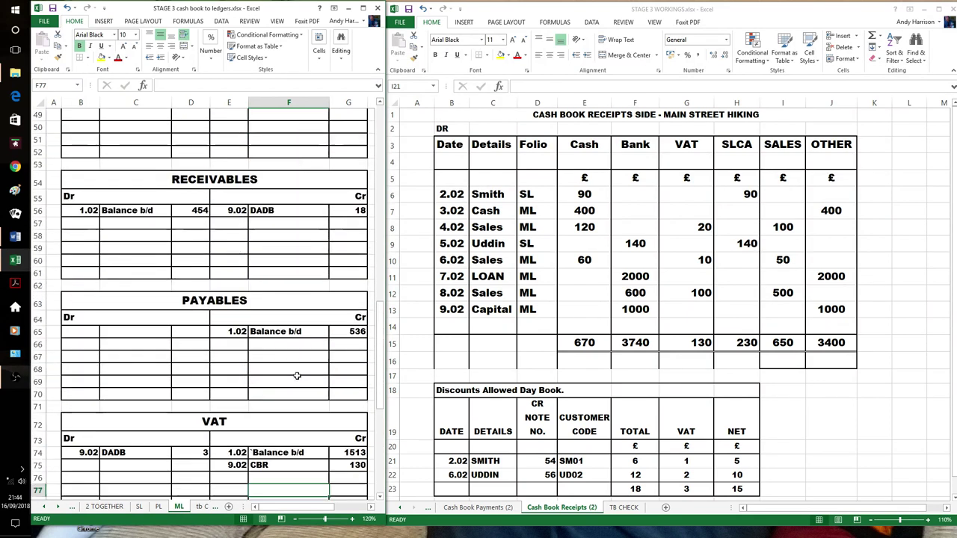
pyautogui.click(237, 225)
pyautogui.write('9.02')
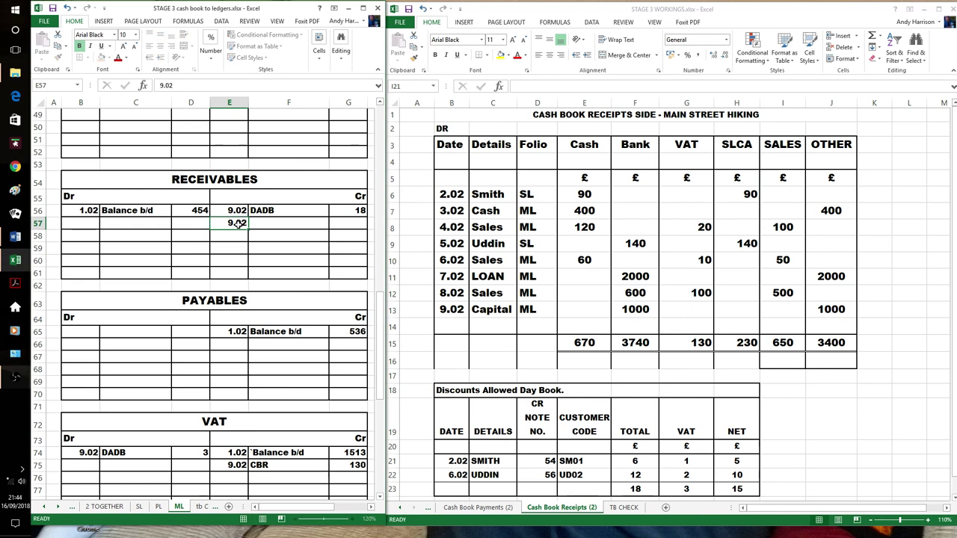
pyautogui.press('Tab')
pyautogui.write('CBR')
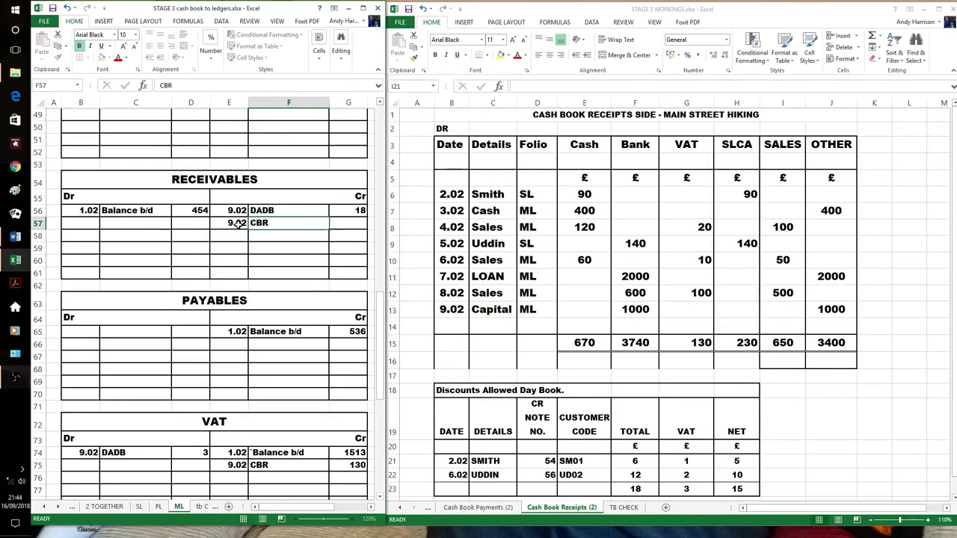
pyautogui.press('Tab')
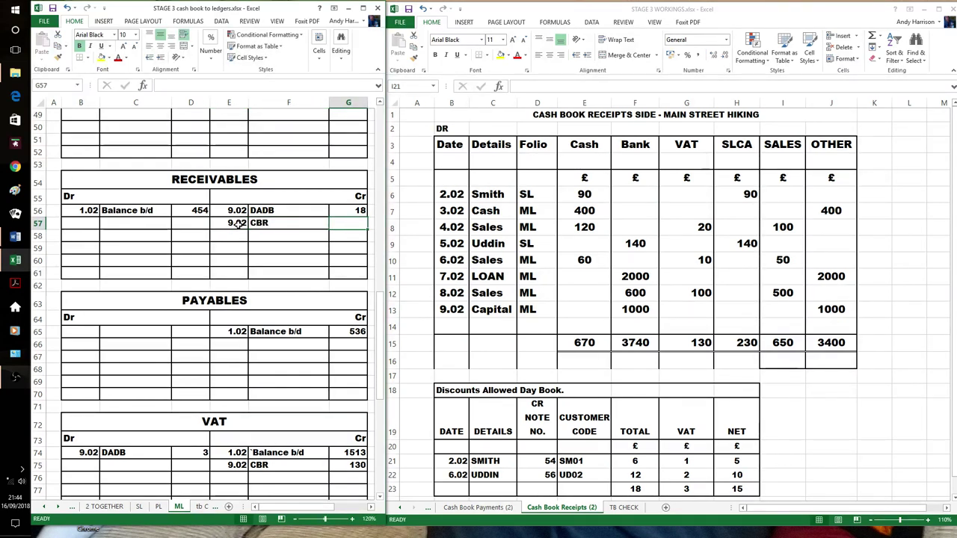
pyautogui.write('230')
pyautogui.click(320, 272)
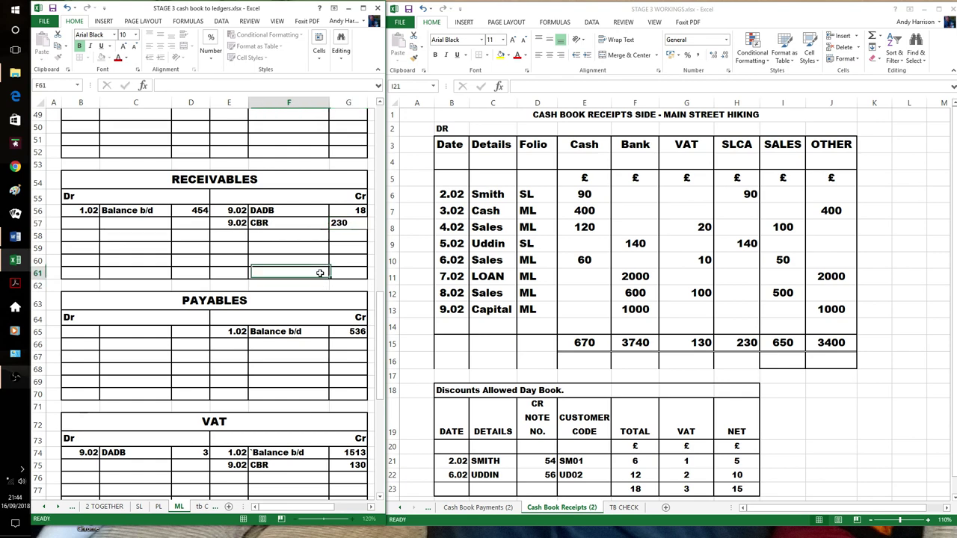
# Credit Sales with 650, dated 9.02, reference CBR
pyautogui.scroll(-1, 319, 272)
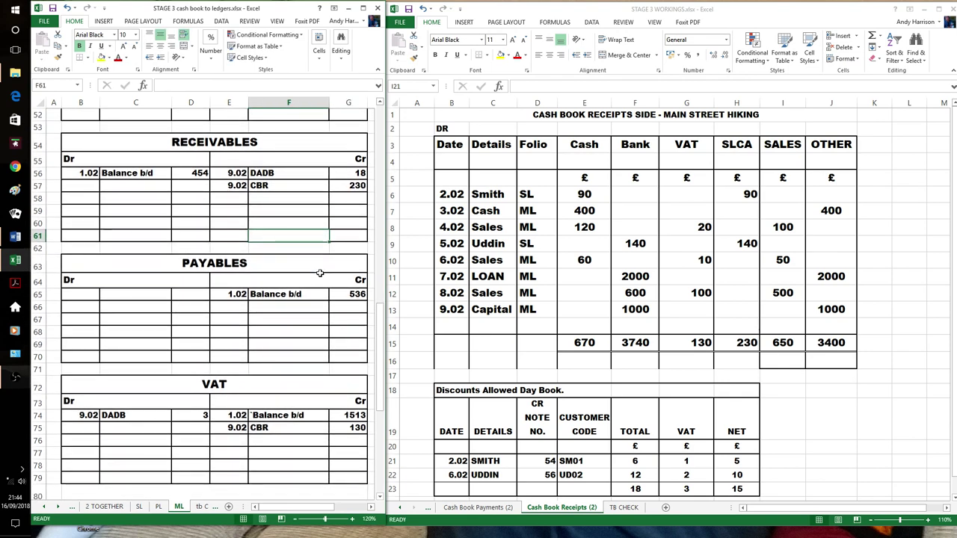
pyautogui.scroll(14, 300, 219)
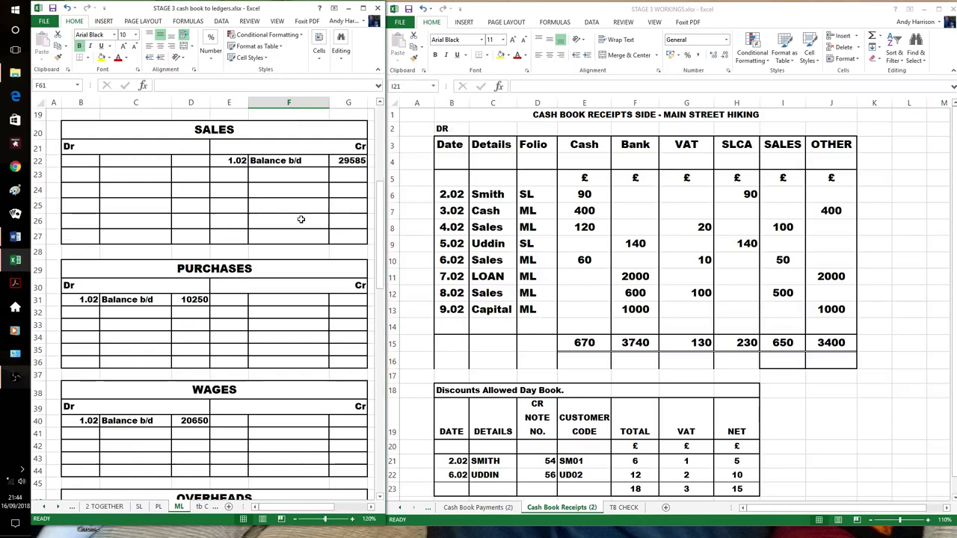
pyautogui.click(239, 295)
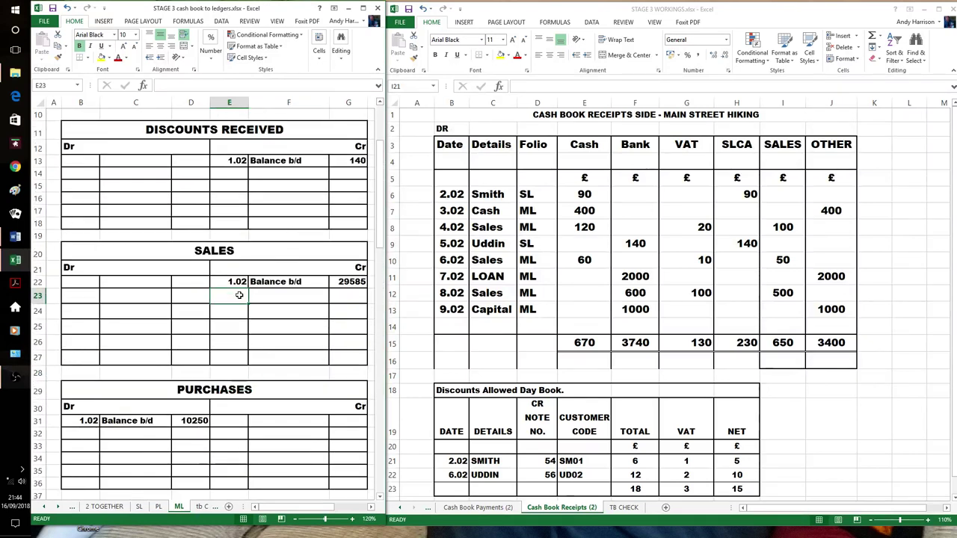
pyautogui.write('9.02')
pyautogui.press('Tab')
pyautogui.write('CB')
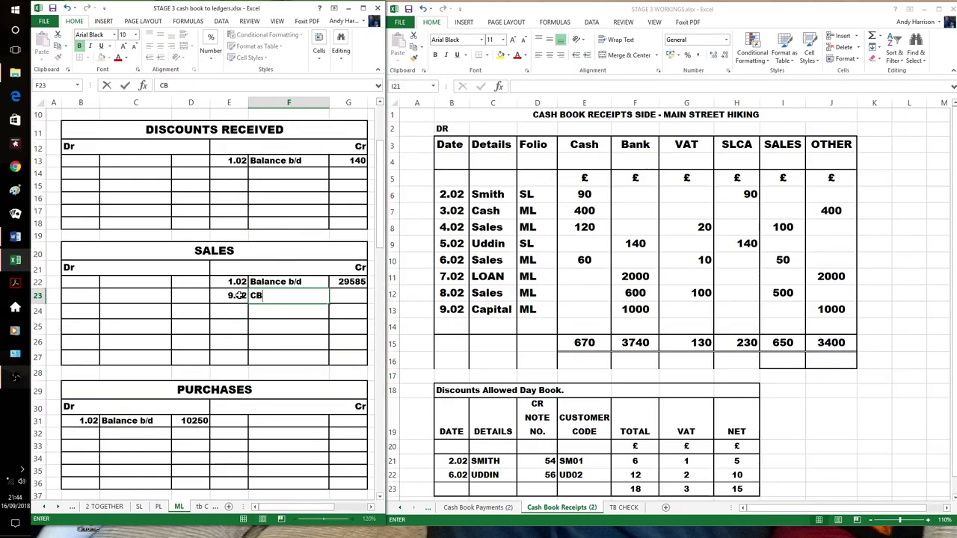
pyautogui.press('Tab')
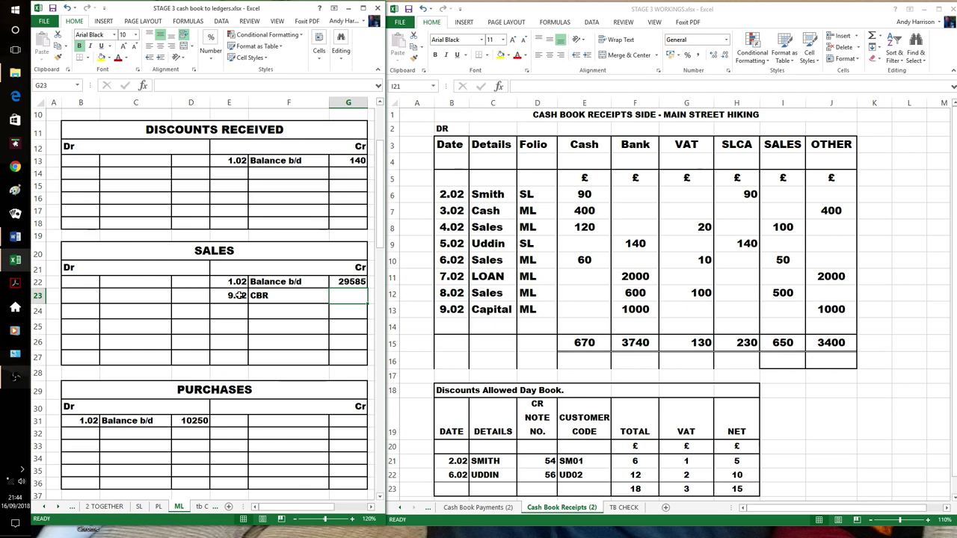
pyautogui.write('650')
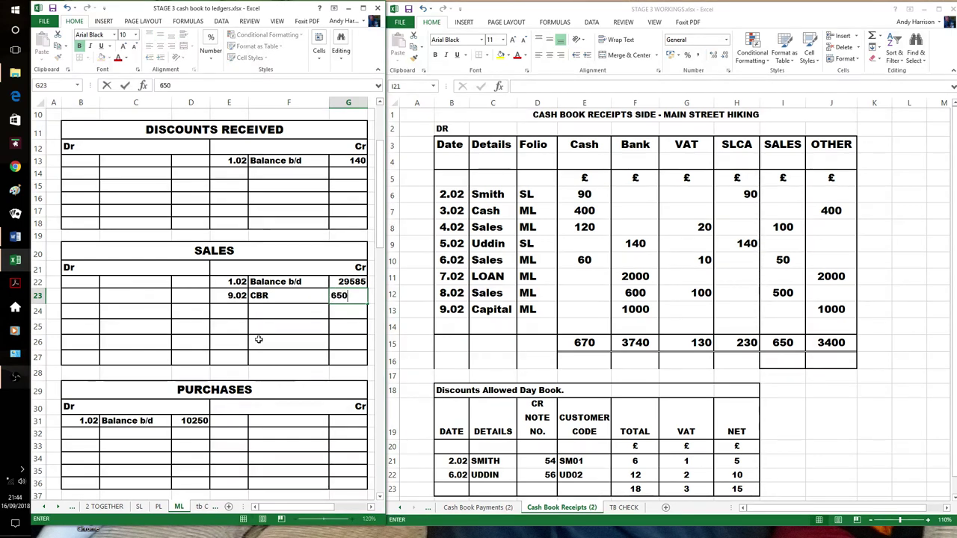
pyautogui.click(296, 331)
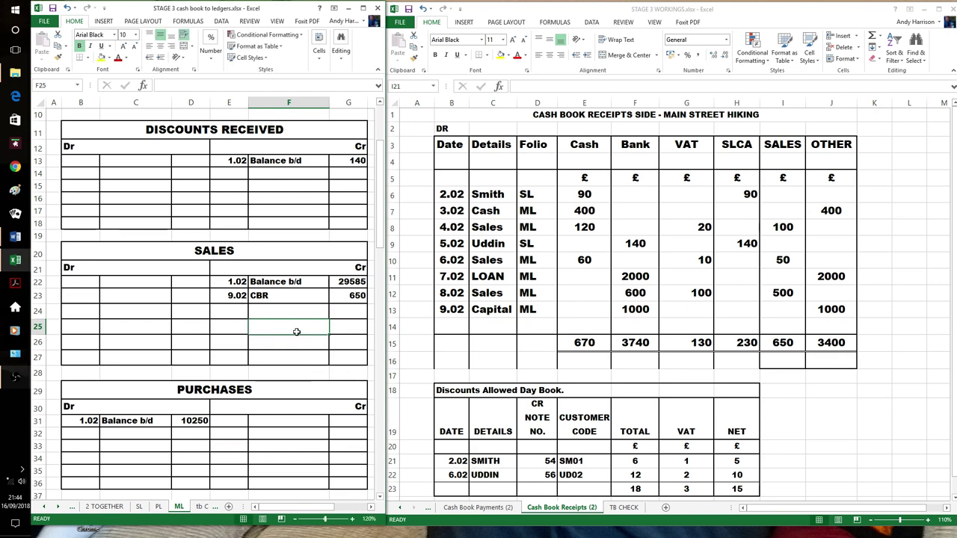
pyautogui.scroll(-3, 296, 331)
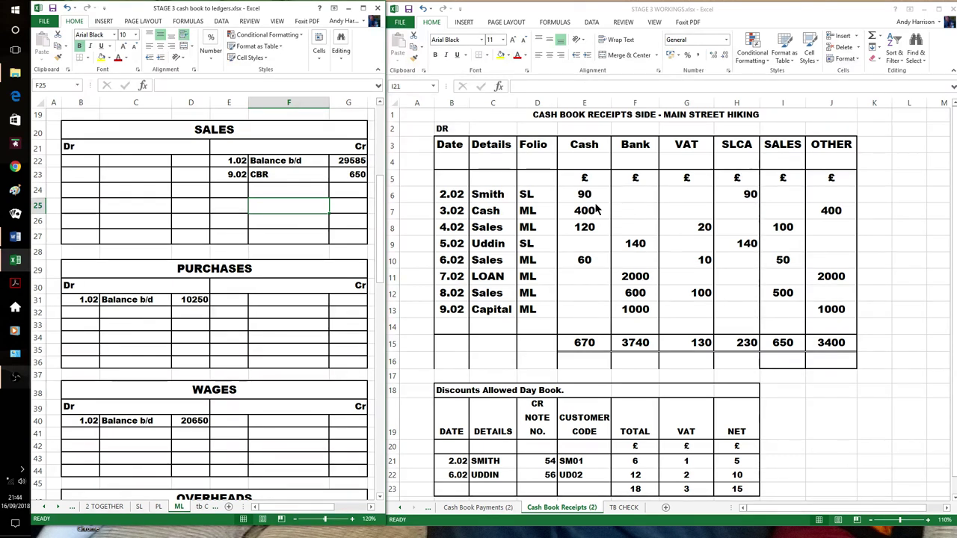
# Credit the Bank Loan account with 2000, dated 7.02, reference CBR
pyautogui.click(308, 299)
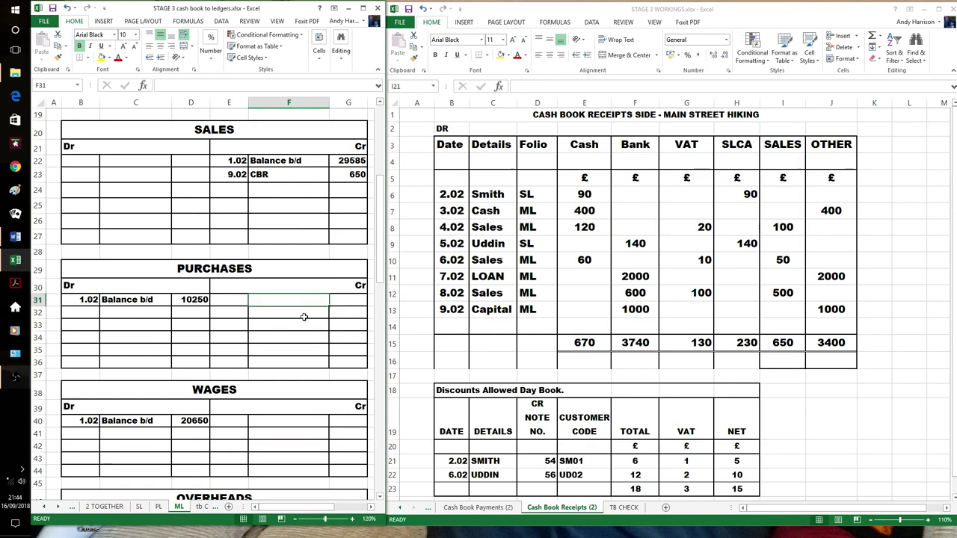
pyautogui.scroll(-6, 291, 312)
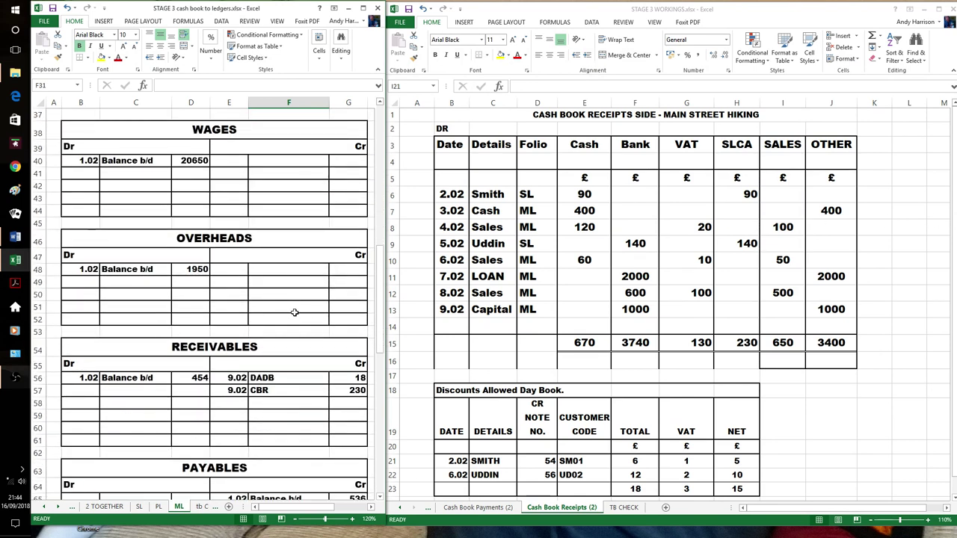
pyautogui.scroll(-3, 308, 300)
pyautogui.scroll(-11, 308, 300)
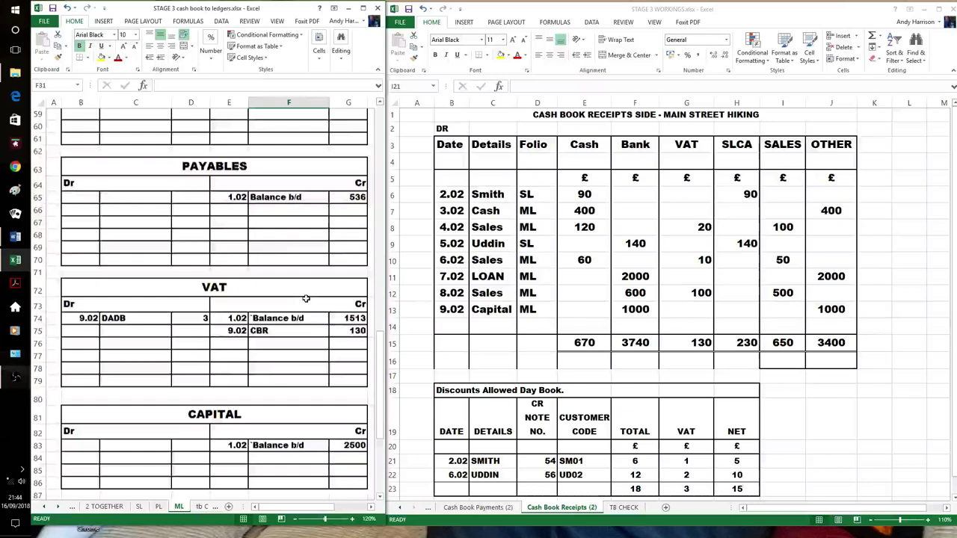
pyautogui.click(231, 277)
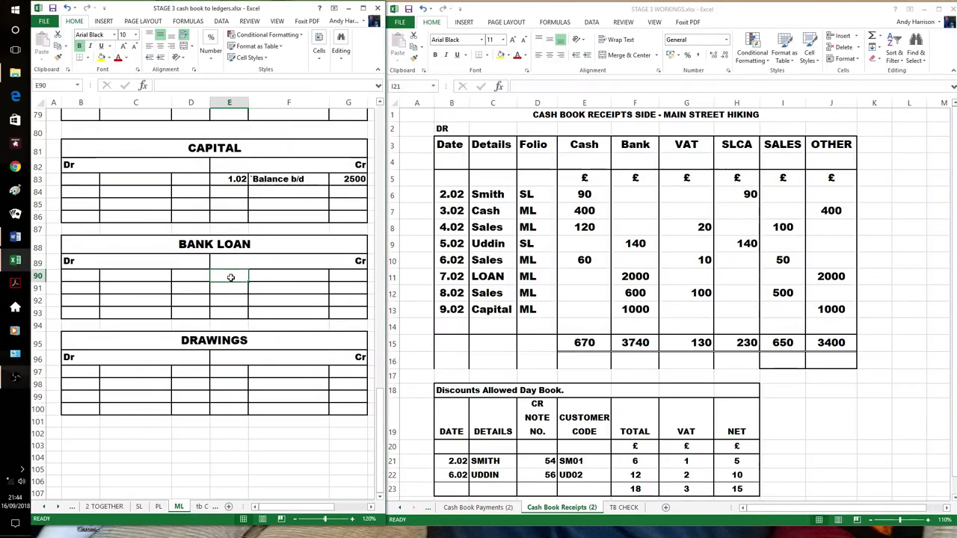
pyautogui.write('7.02')
pyautogui.press('Tab')
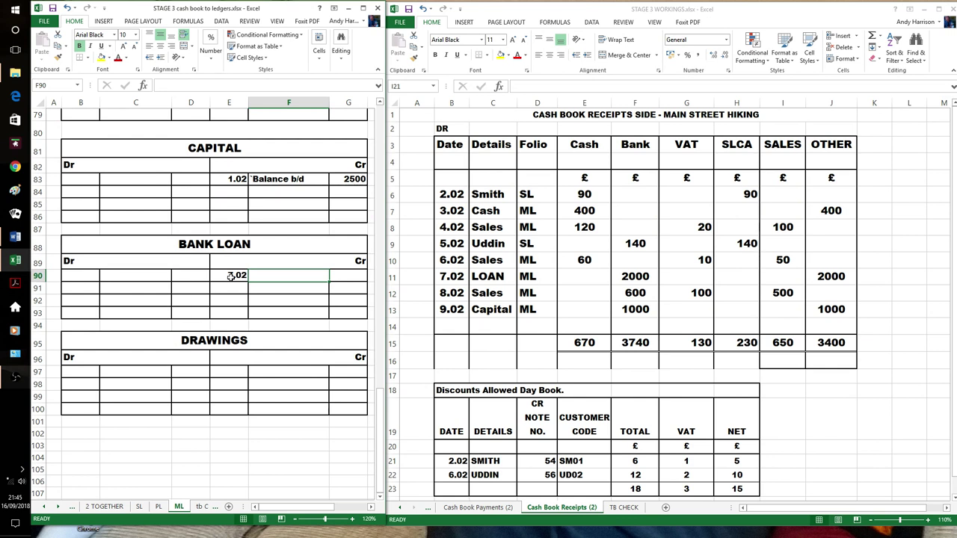
pyautogui.write('CBR')
pyautogui.press('Tab')
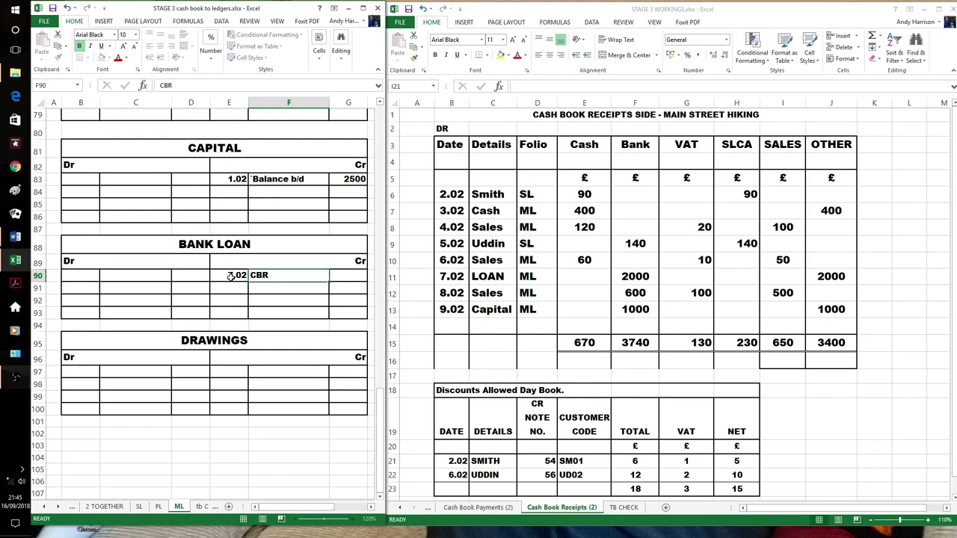
pyautogui.write('200')
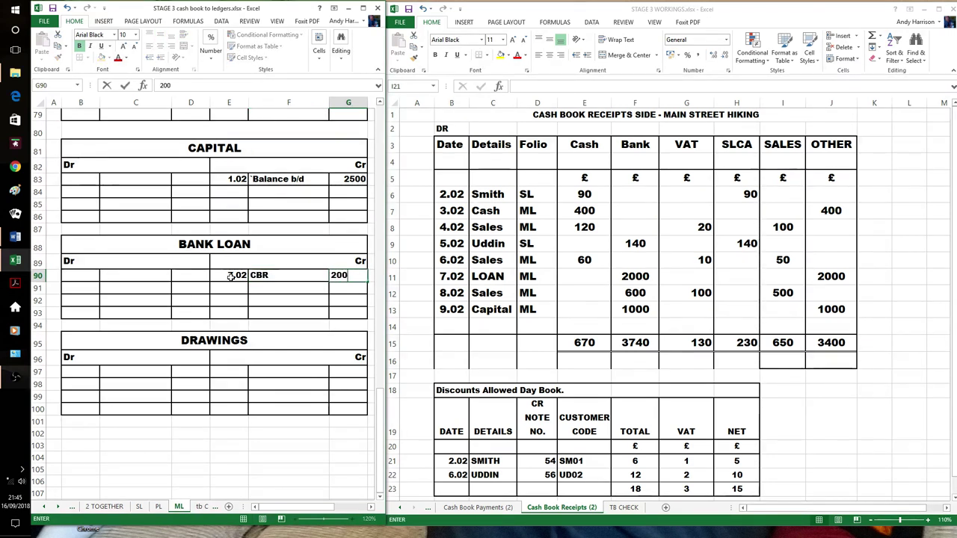
pyautogui.write('0')
pyautogui.click(289, 306)
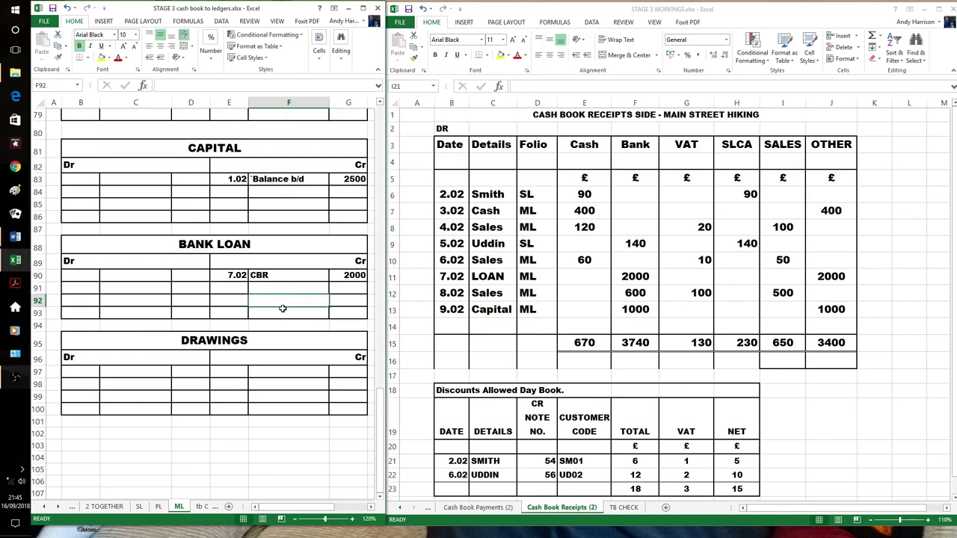
# Credit the Capital account with 1000, dated 9.02, reference CBR
pyautogui.scroll(3, 317, 301)
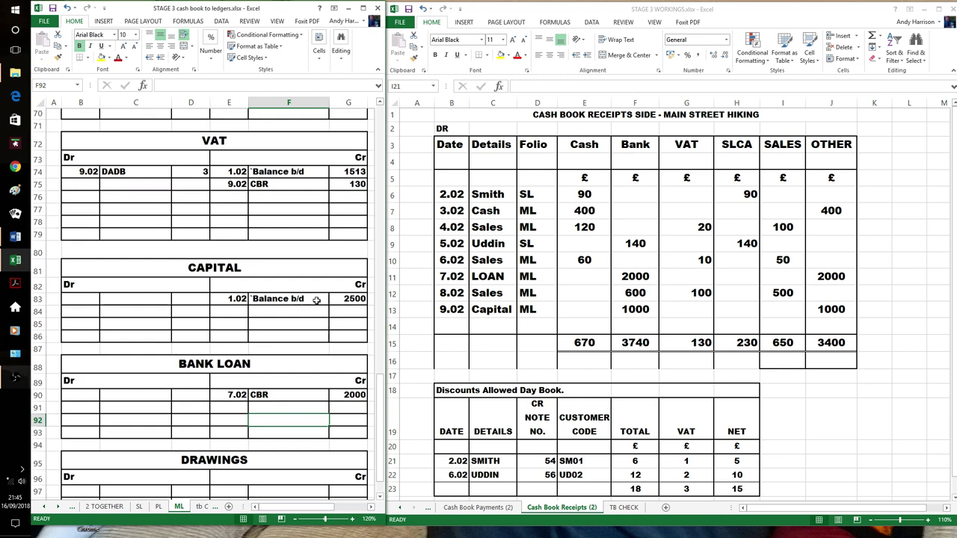
pyautogui.click(238, 314)
pyautogui.write('9.02')
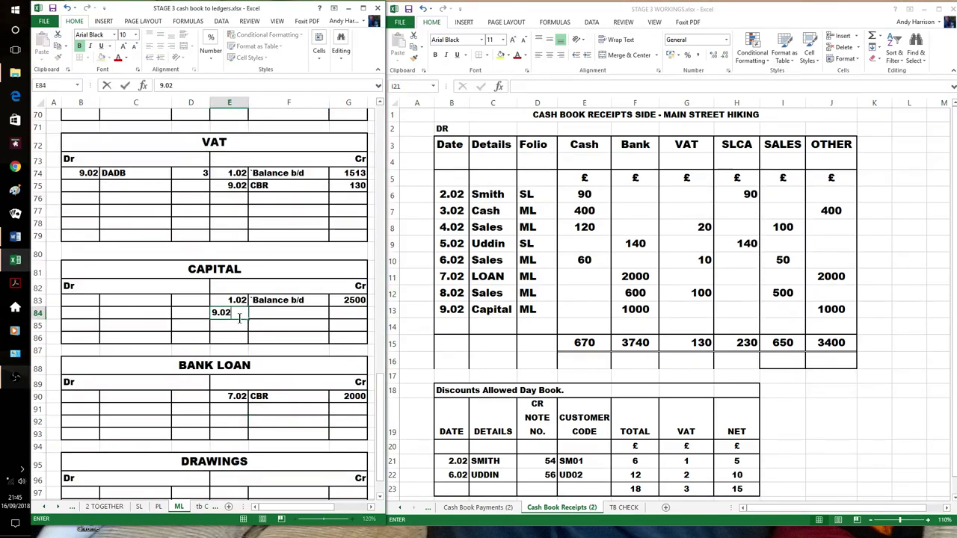
pyautogui.press('Tab')
pyautogui.write('CBR')
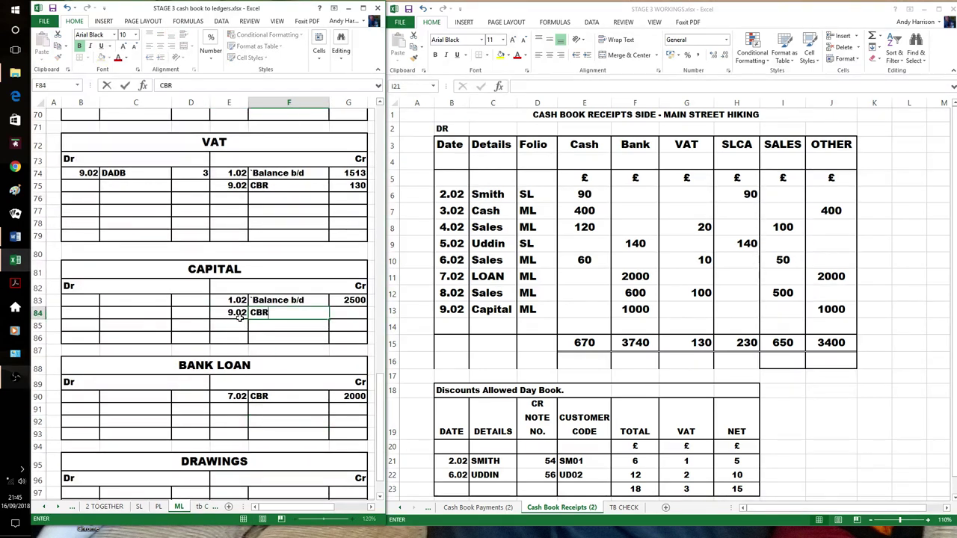
pyautogui.press('Tab')
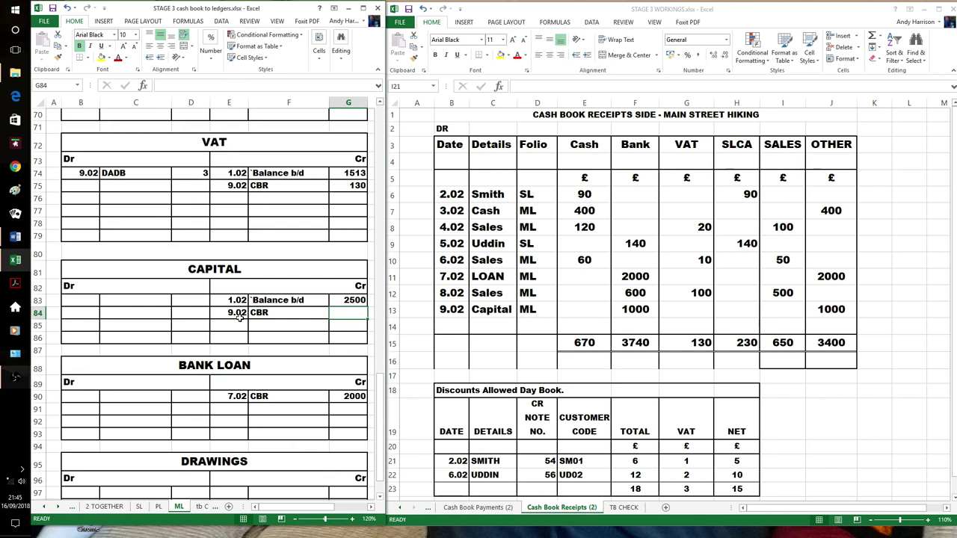
pyautogui.write('100')
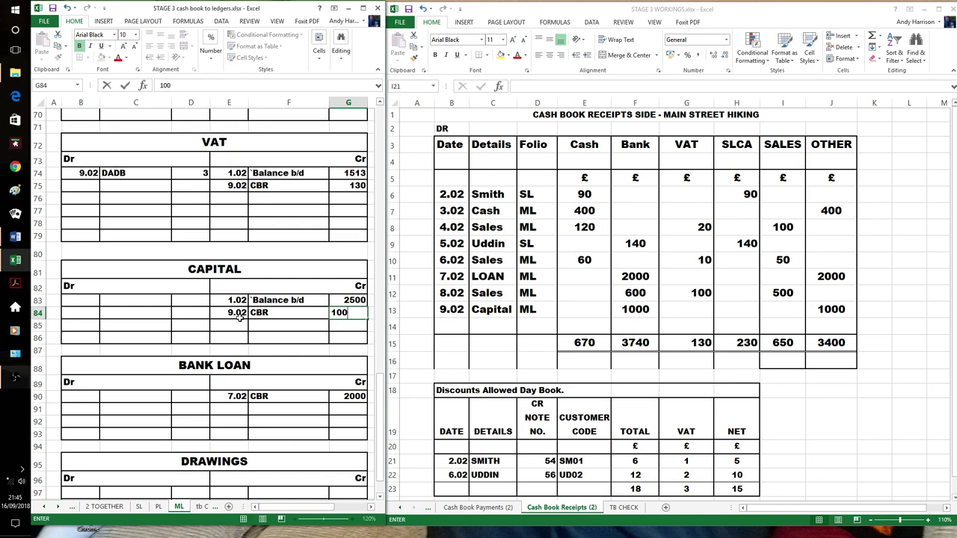
pyautogui.write('0')
pyautogui.click(198, 325)
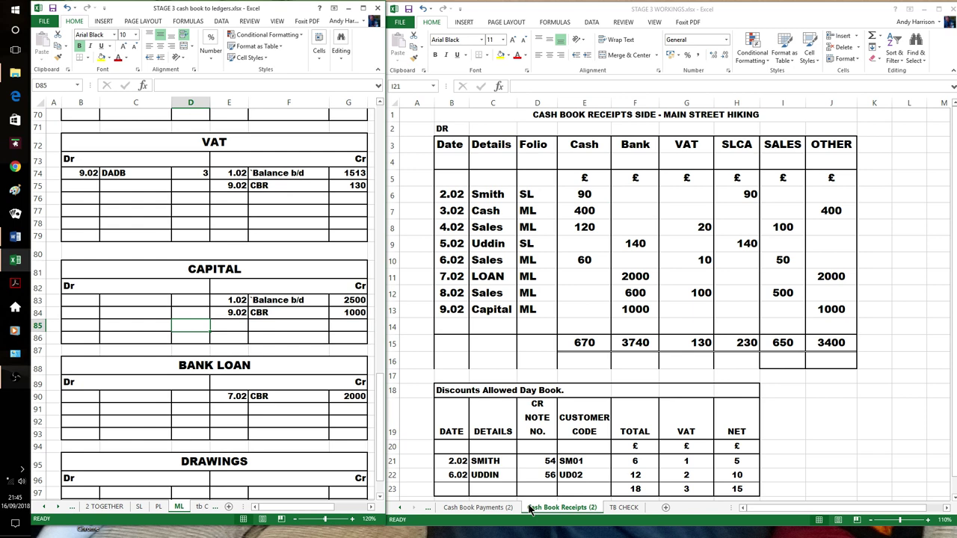
# Bring up the Cash Book Payments workings beside the ML ledger sheet
pyautogui.click(493, 514)
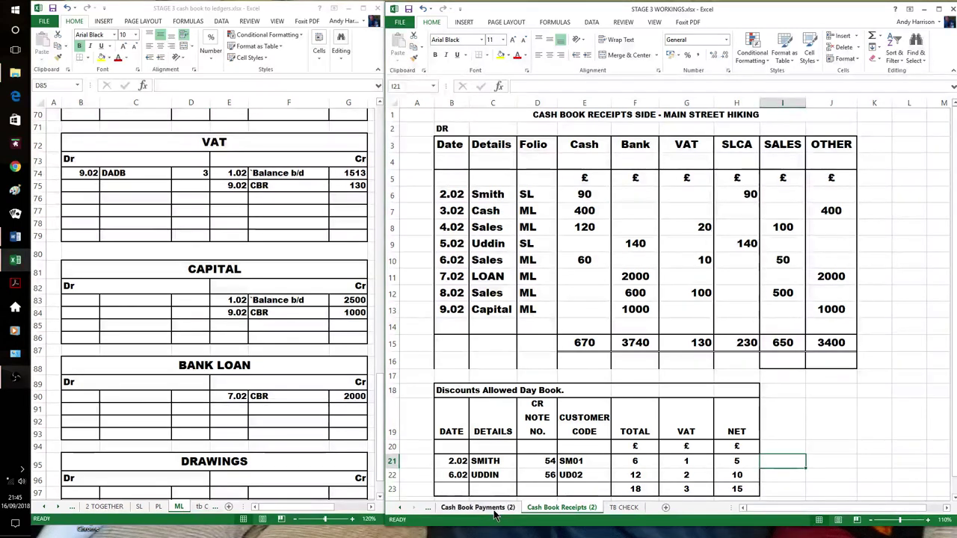
pyautogui.click(478, 507)
pyautogui.moveTo(927, 411); pyautogui.dragTo(814, 410)
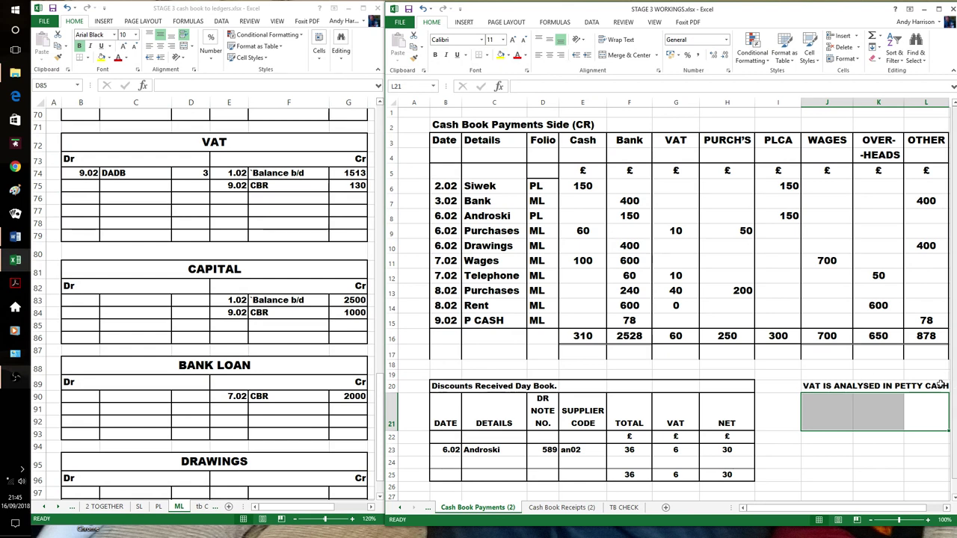
pyautogui.click(327, 224)
pyautogui.scroll(10, 322, 217)
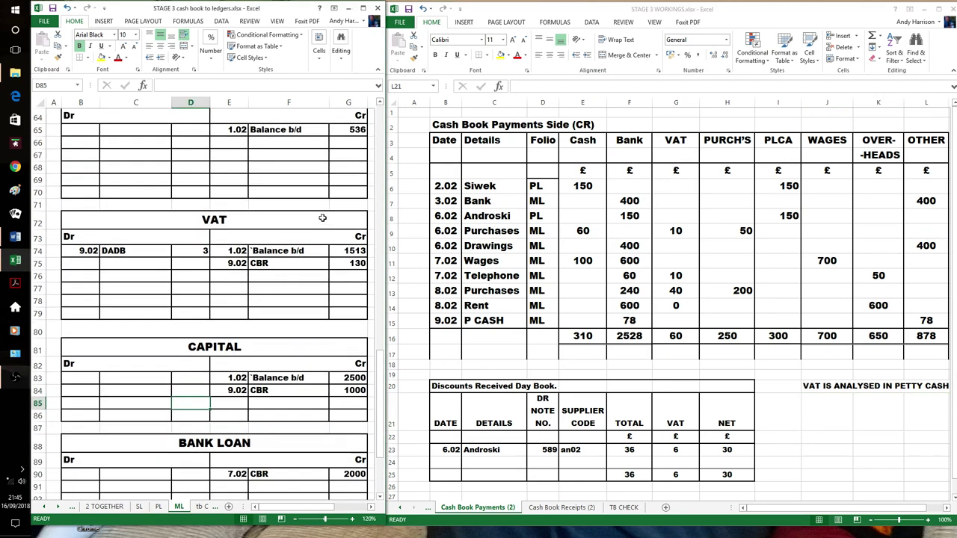
pyautogui.scroll(13, 323, 218)
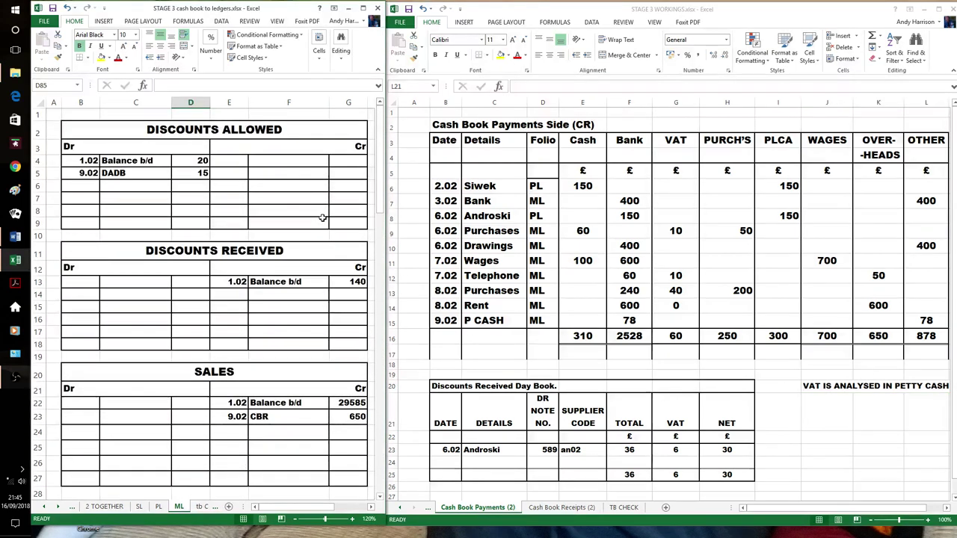
pyautogui.scroll(-1, 308, 221)
# Start a Discounts Received credit line dated 9.02, clearing the stray details entry
pyautogui.click(241, 249)
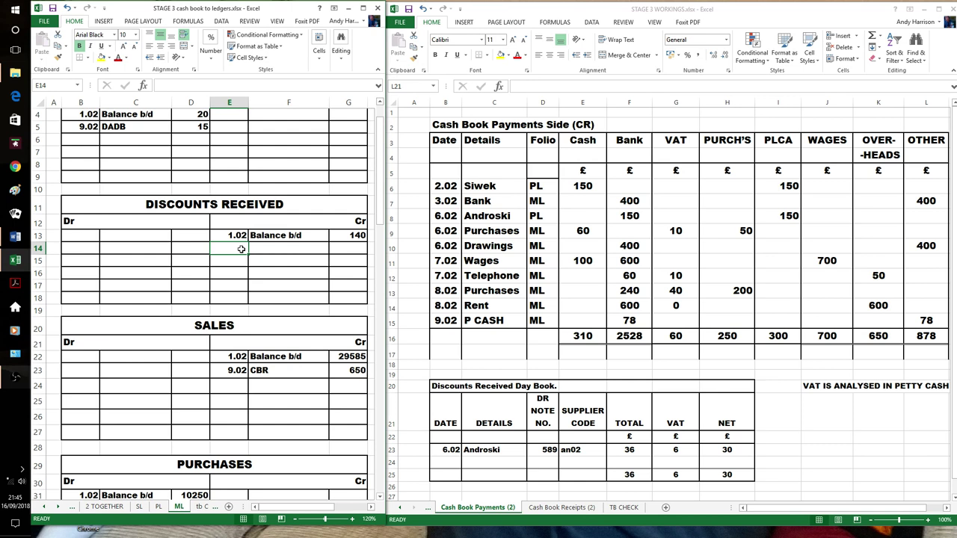
pyautogui.click(291, 263)
pyautogui.click(234, 250)
pyautogui.write('2')
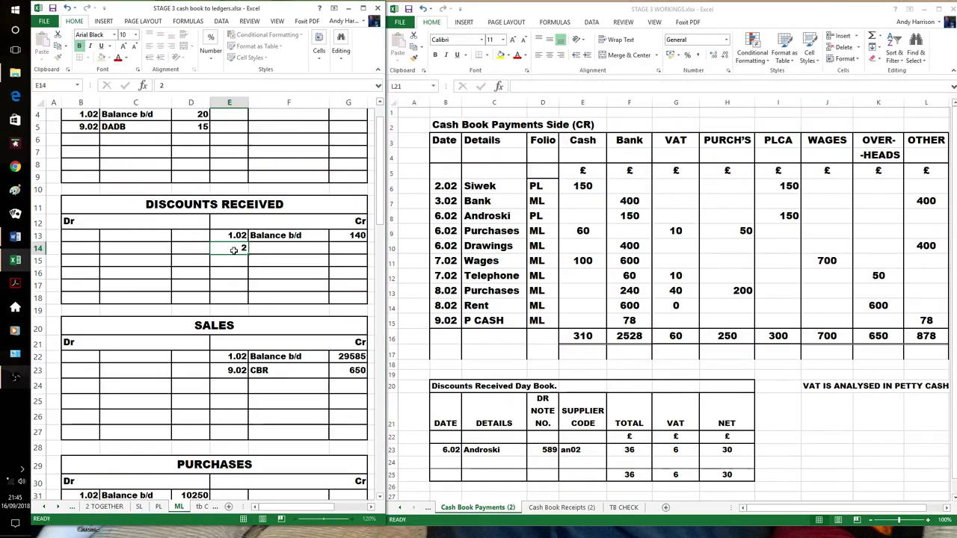
pyautogui.press('Tab')
pyautogui.write('9.022')
pyautogui.click(234, 251)
pyautogui.write('9.0')
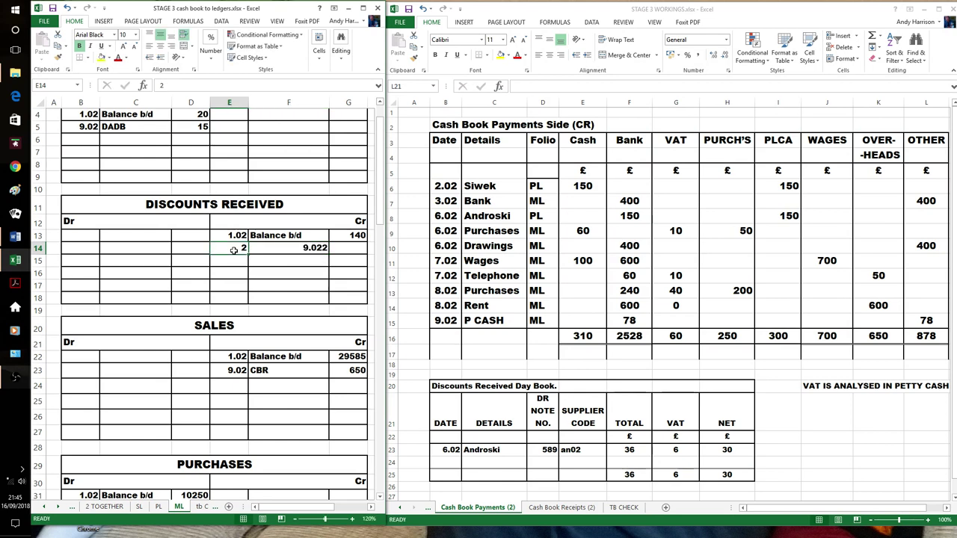
pyautogui.write('2')
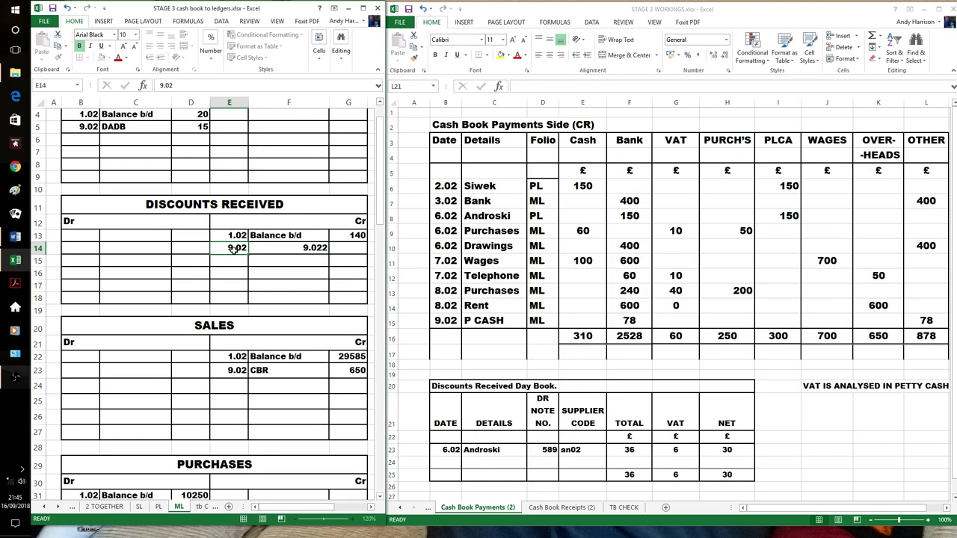
pyautogui.press('Tab')
pyautogui.press('Delete')
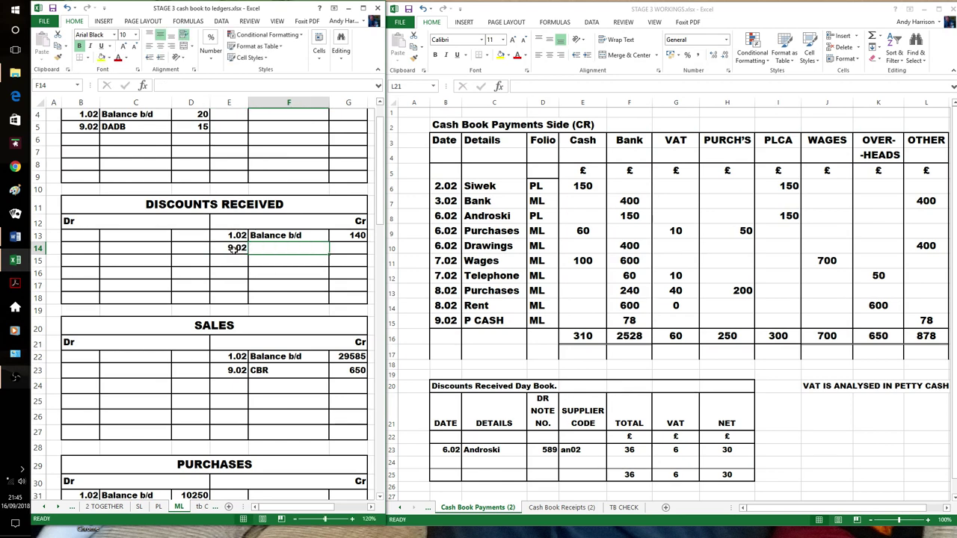
# Complete the 32 Discounts Received credit with the DRDB reference
pyautogui.write('CBP')
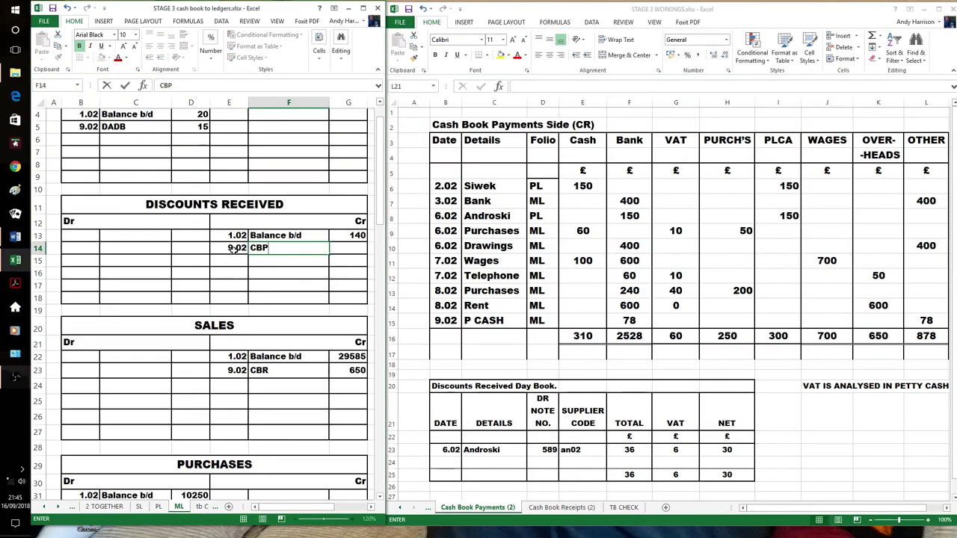
pyautogui.press('Tab')
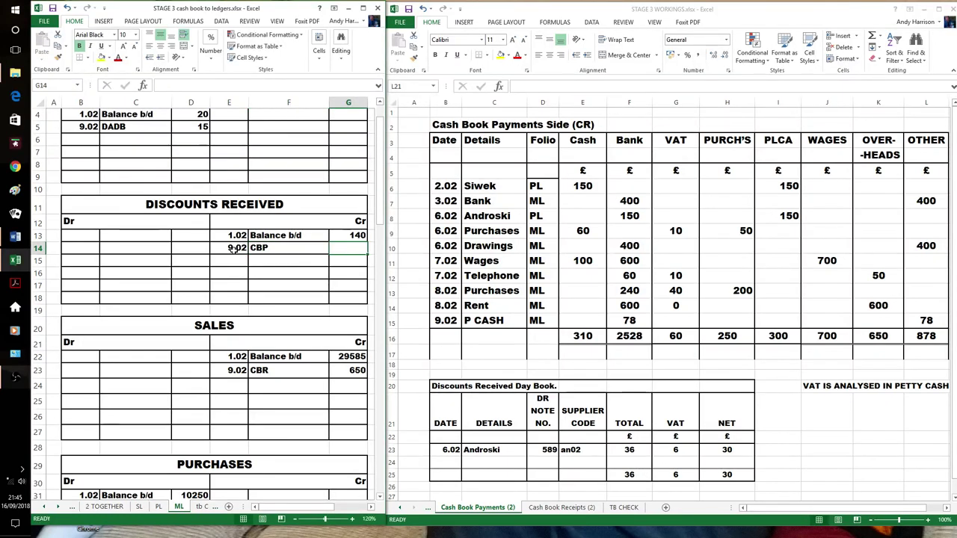
pyautogui.write('32')
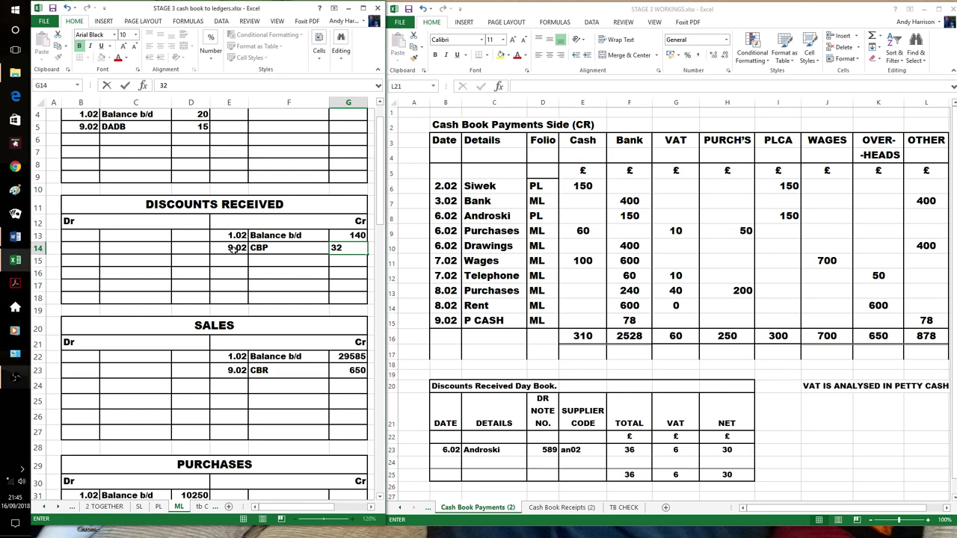
pyautogui.press('Left')
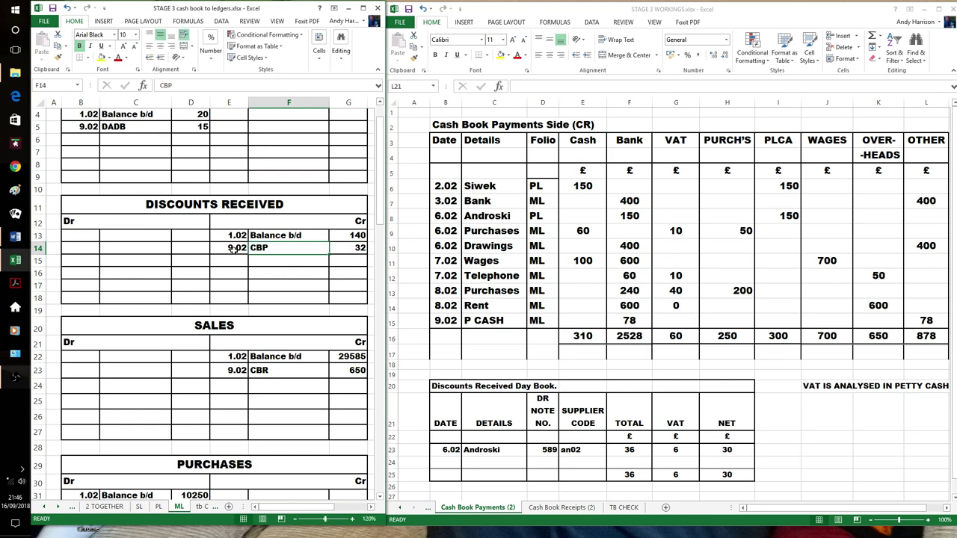
pyautogui.write('DRD')
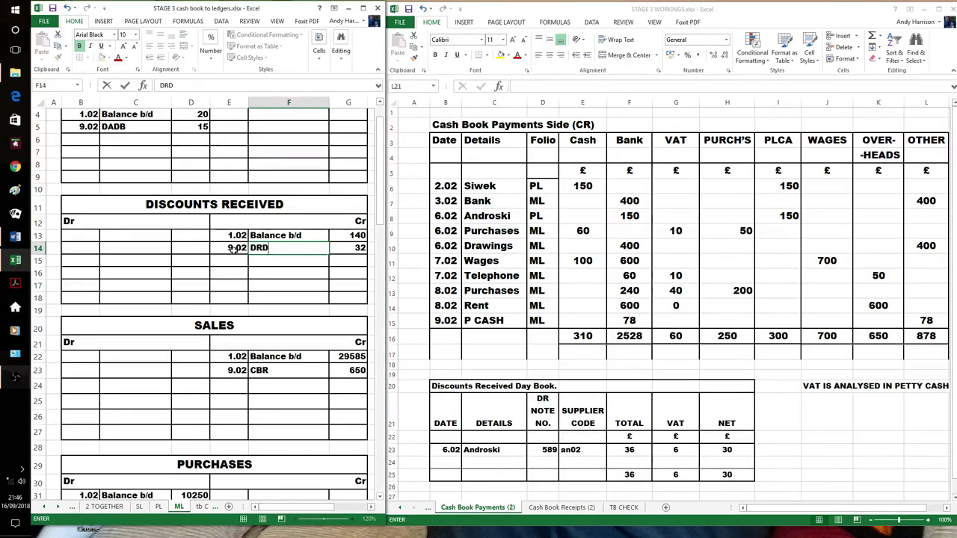
pyautogui.write('B')
pyautogui.press('Return')
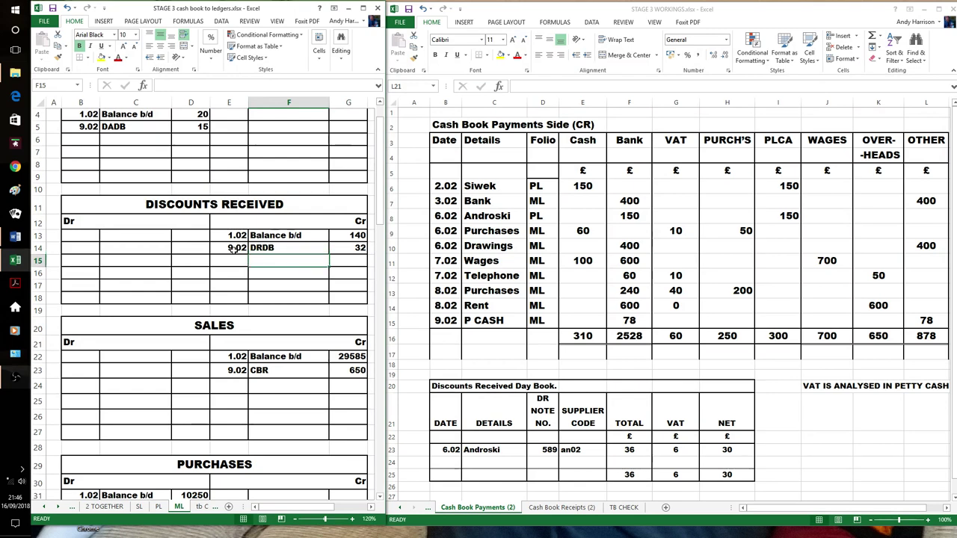
# Credit the VAT account with 6, dated 9.02, reference DRDB
pyautogui.scroll(-12, 303, 322)
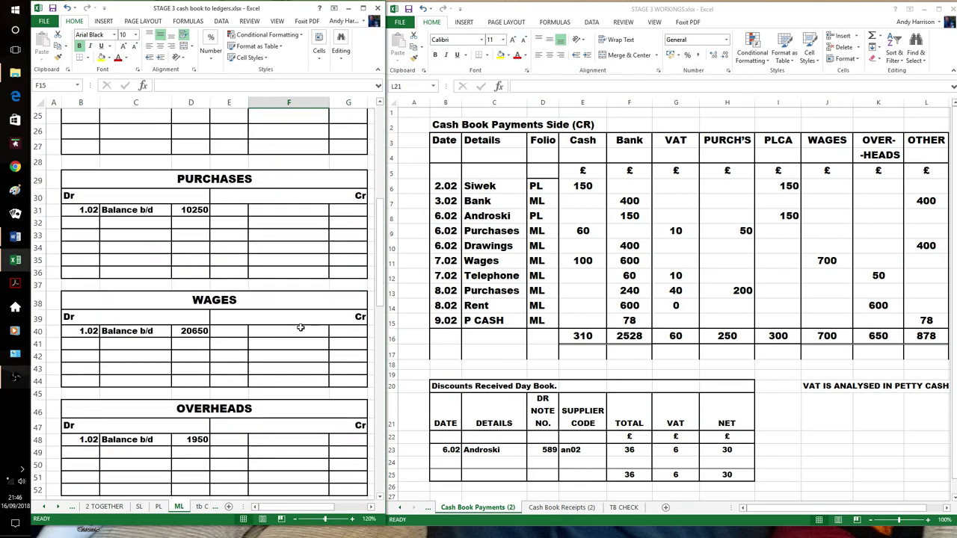
pyautogui.scroll(-6, 297, 331)
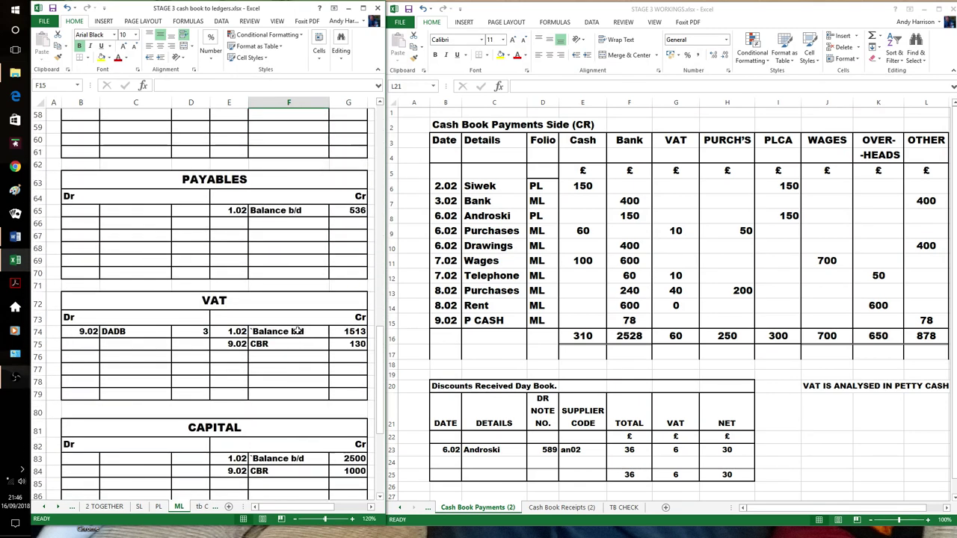
pyautogui.click(237, 358)
pyautogui.write('9.0')
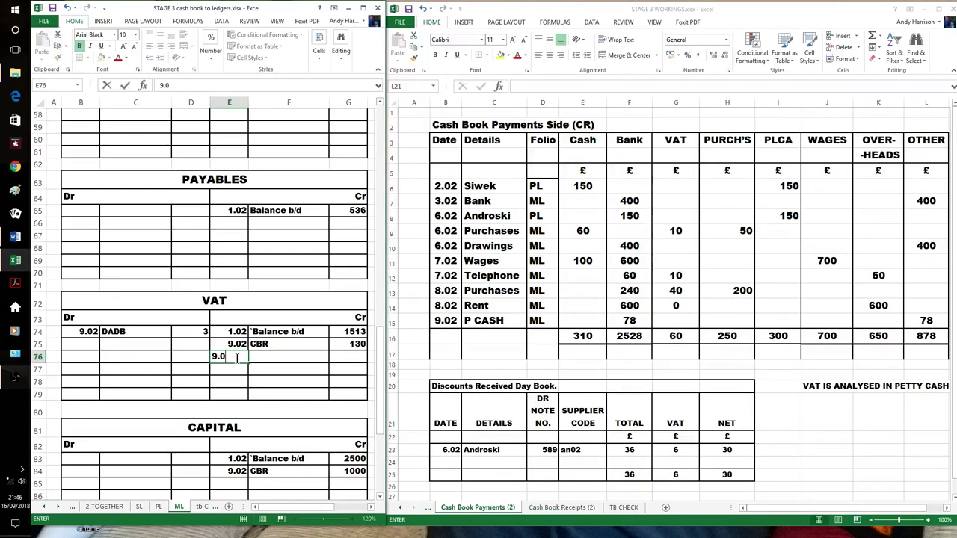
pyautogui.write('2')
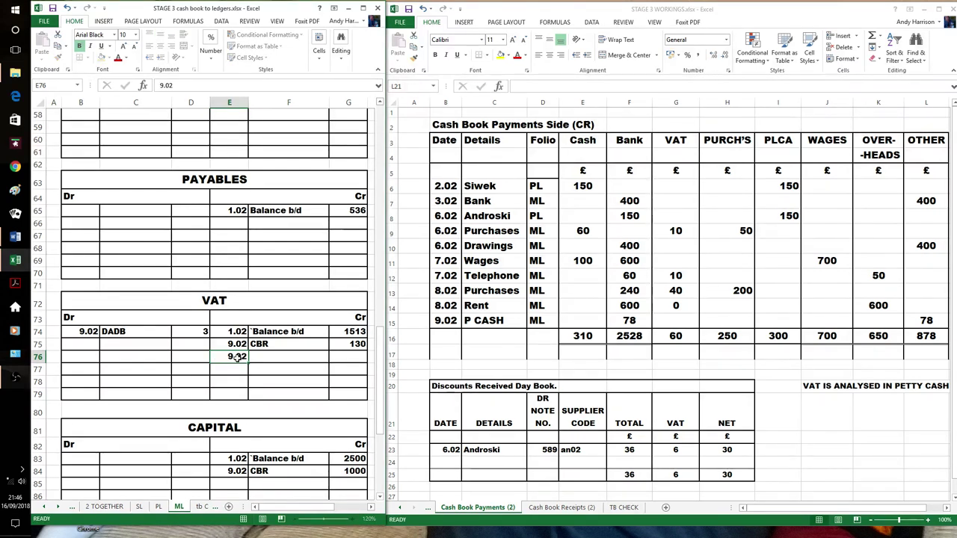
pyautogui.press('Tab')
pyautogui.write('D')
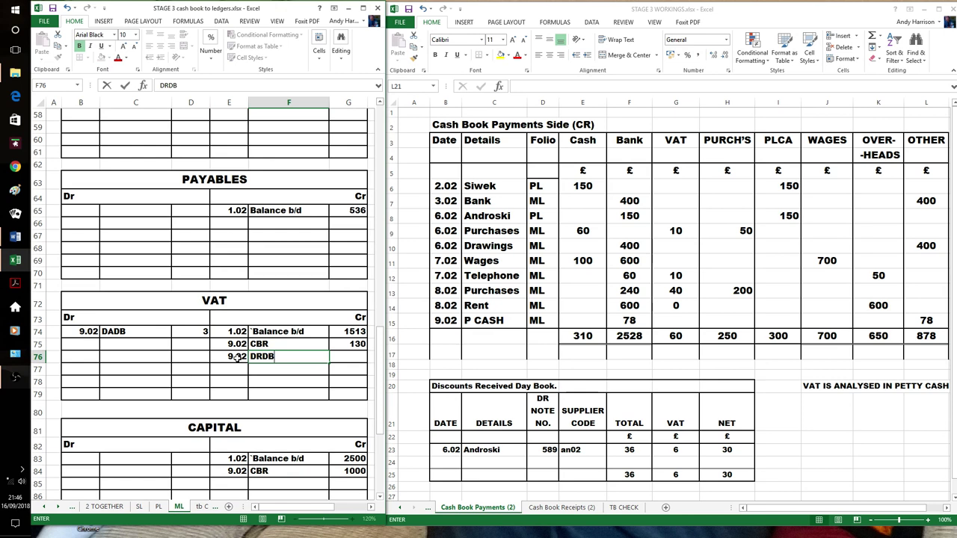
pyautogui.press('Tab')
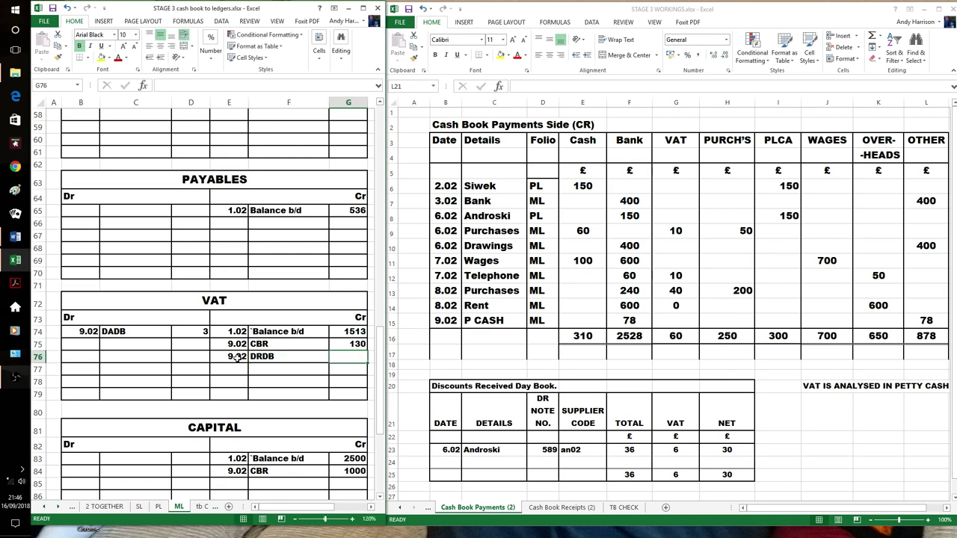
pyautogui.write('6')
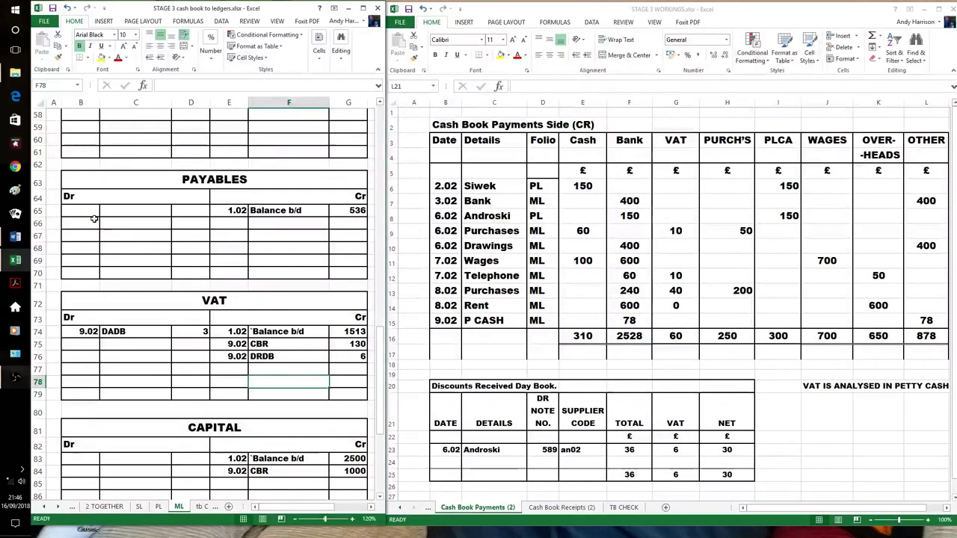
# Debit Payables with 36, dated 9.02, reference DRDB
pyautogui.click(93, 210)
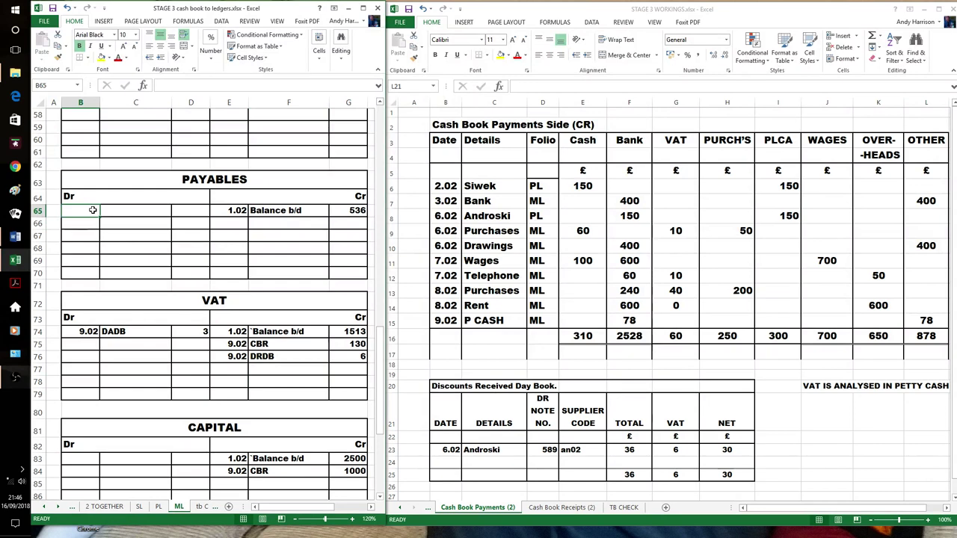
pyautogui.write('9.02')
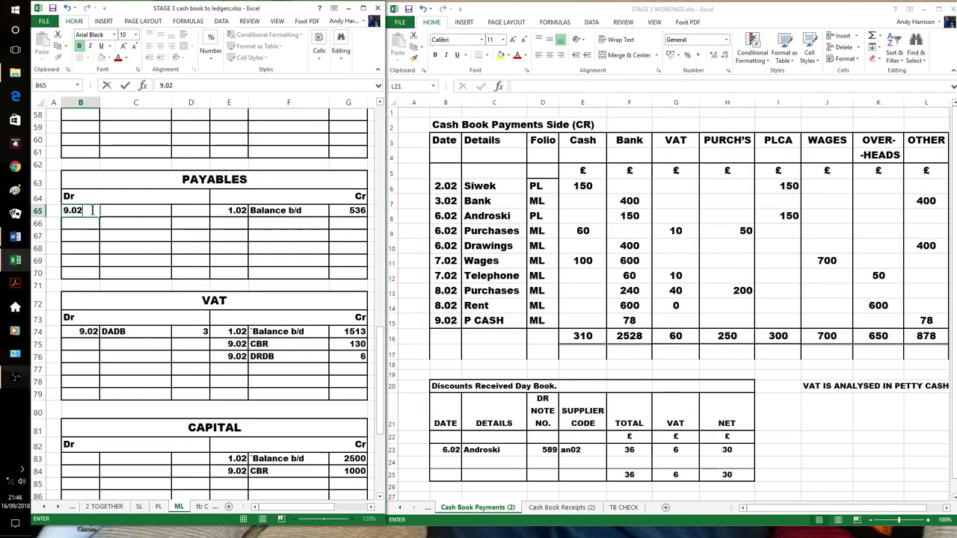
pyautogui.press('Tab')
pyautogui.write('DRDB')
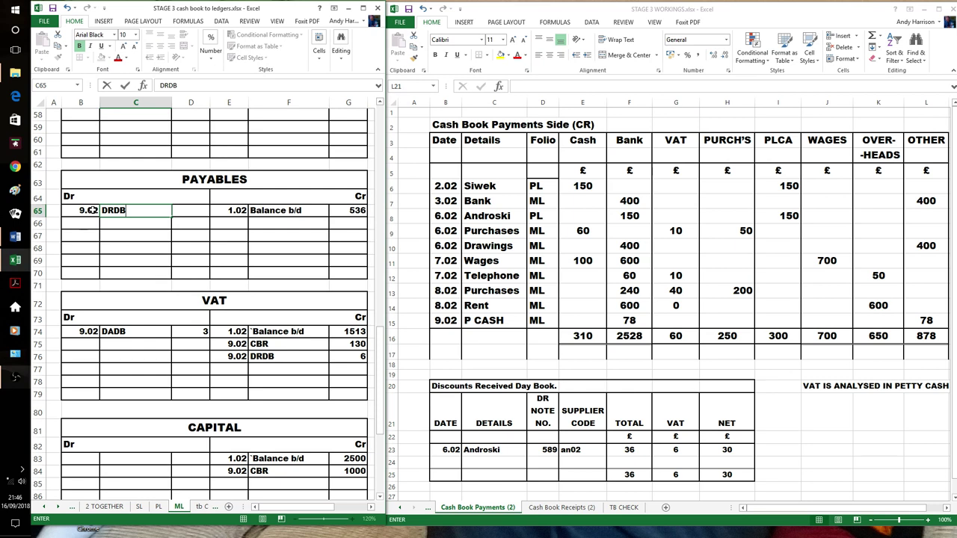
pyautogui.press('Tab')
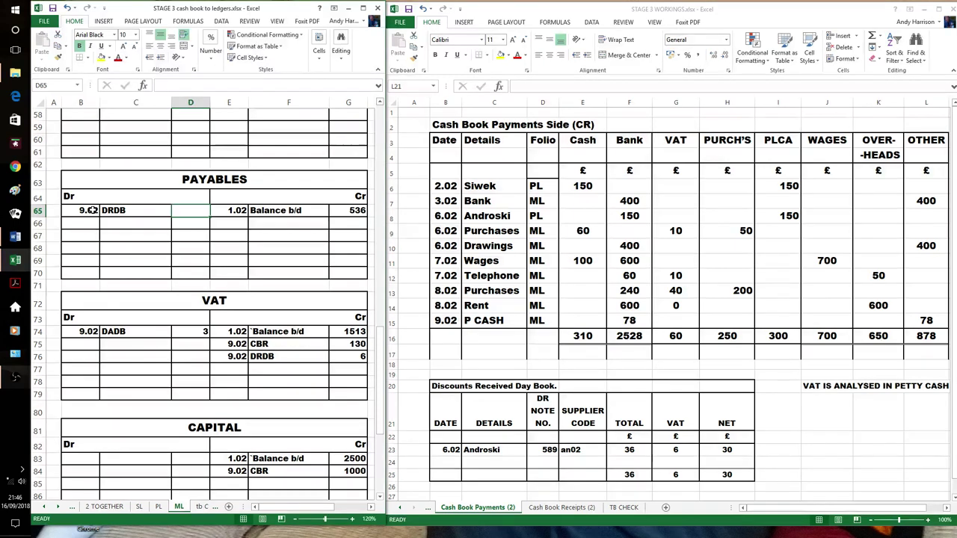
pyautogui.write('36')
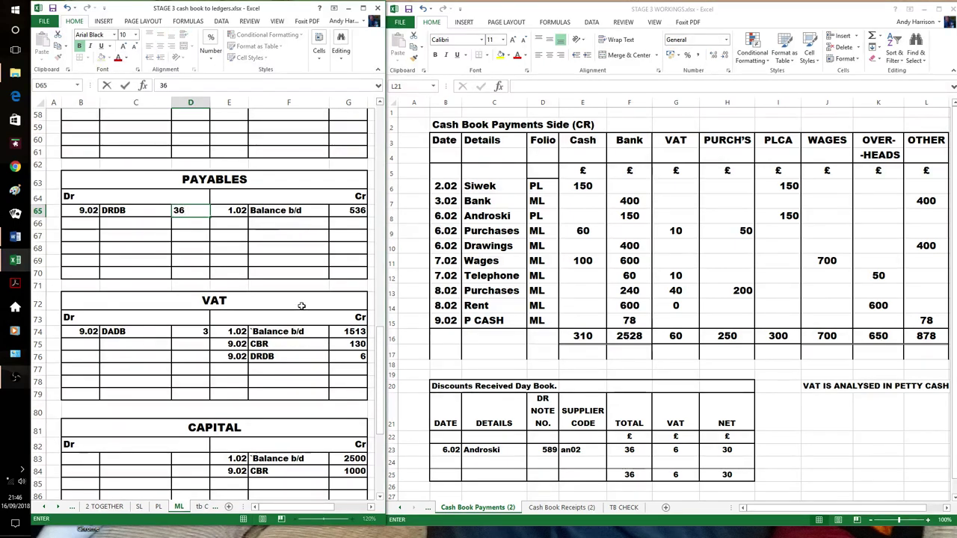
pyautogui.click(292, 251)
# Add a 60 debit dated 9.02, reference CBP, below the DADB line in VAT
pyautogui.scroll(11, 309, 255)
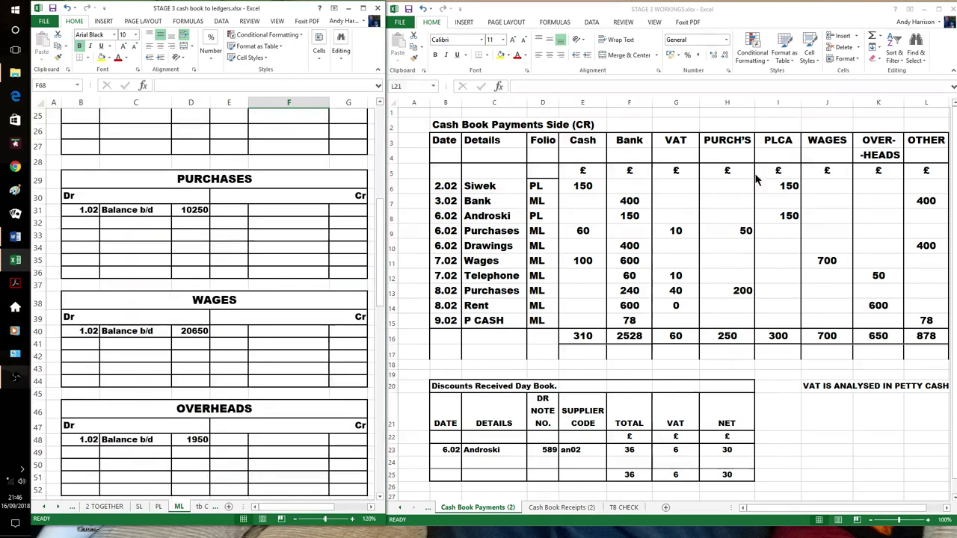
pyautogui.scroll(-10, 283, 340)
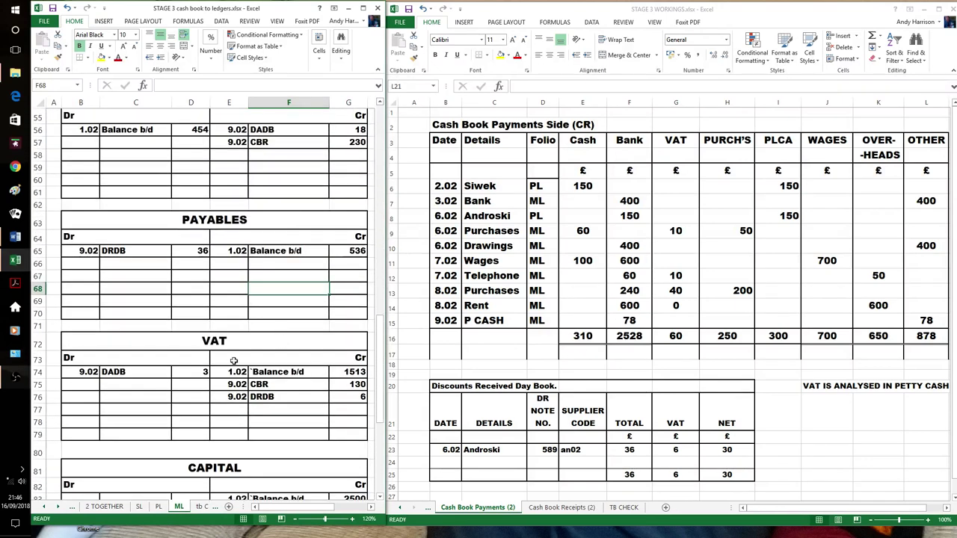
pyautogui.click(92, 385)
pyautogui.write('9.02')
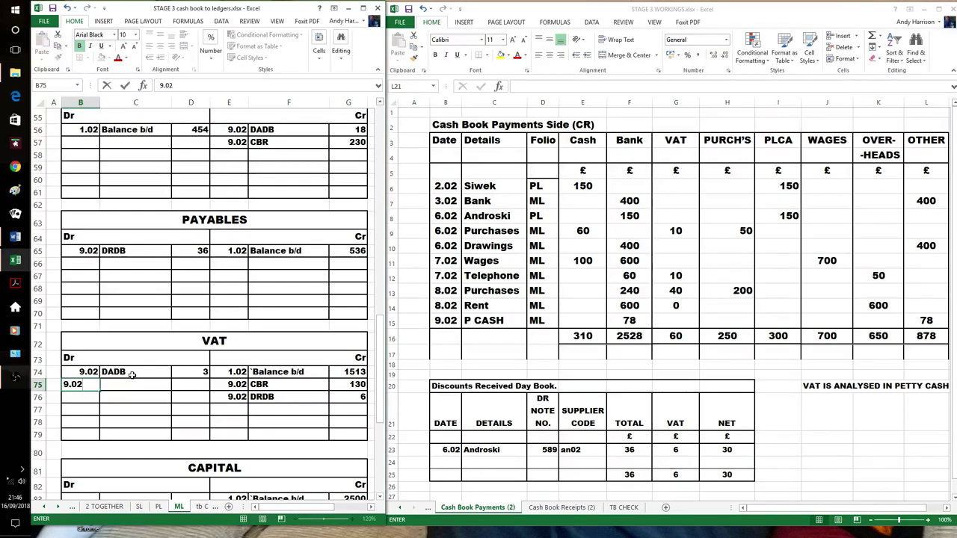
pyautogui.press('Tab')
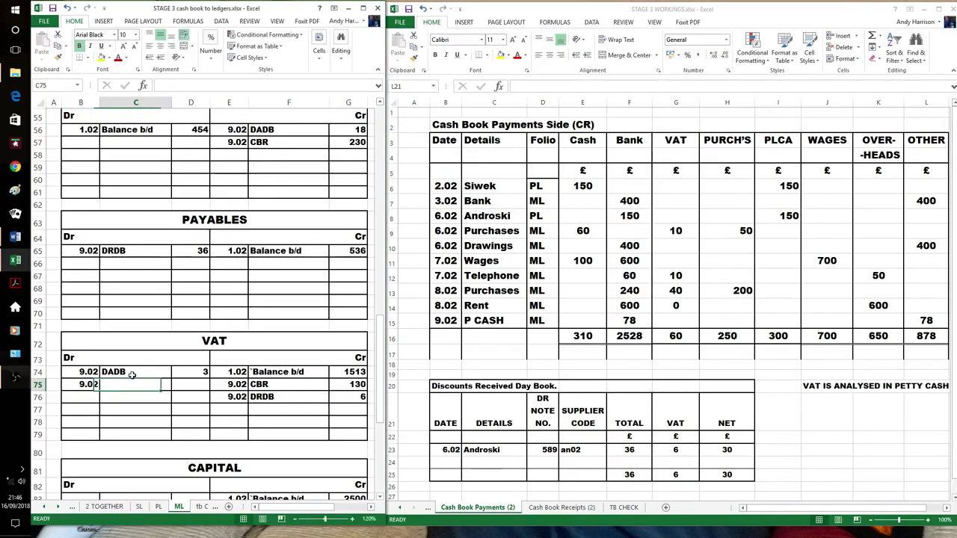
pyautogui.write('CB')
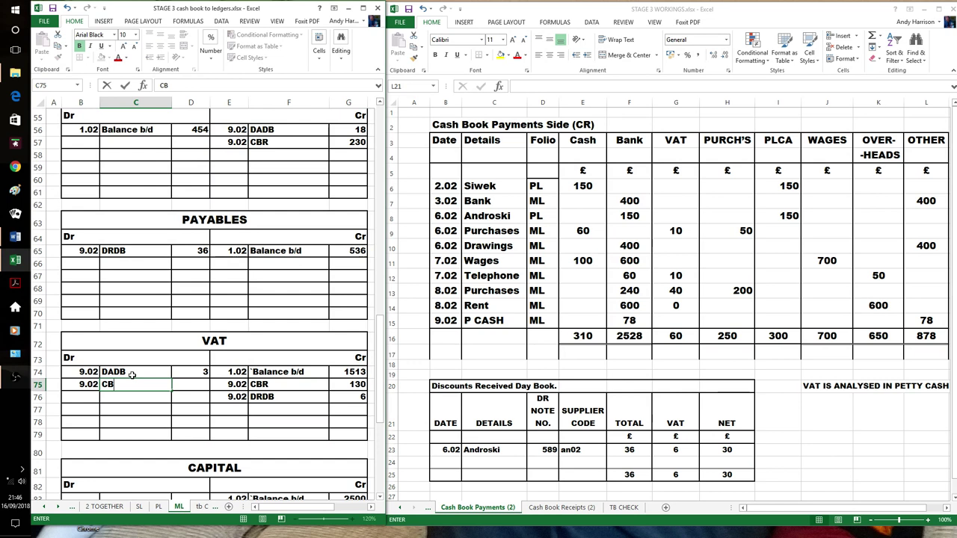
pyautogui.write('P')
pyautogui.press('Tab')
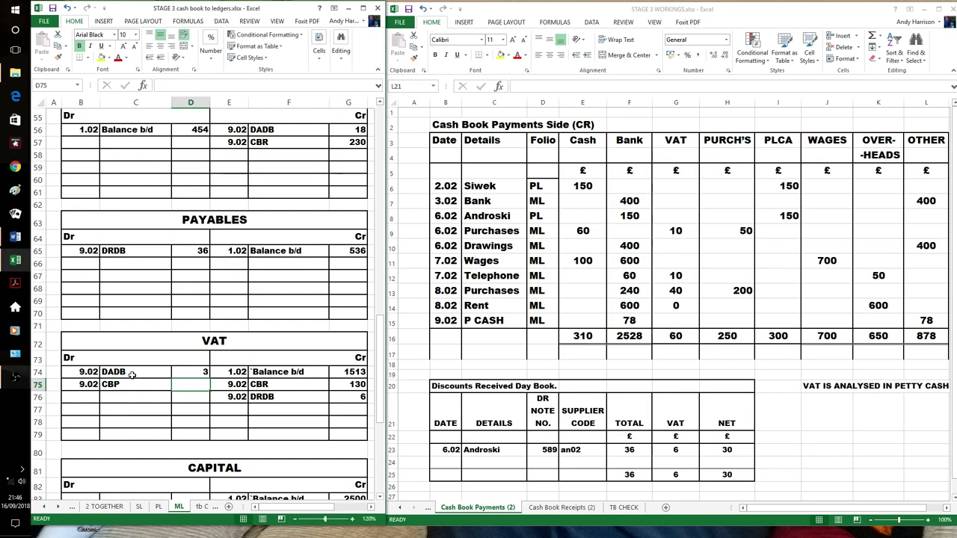
pyautogui.write('60')
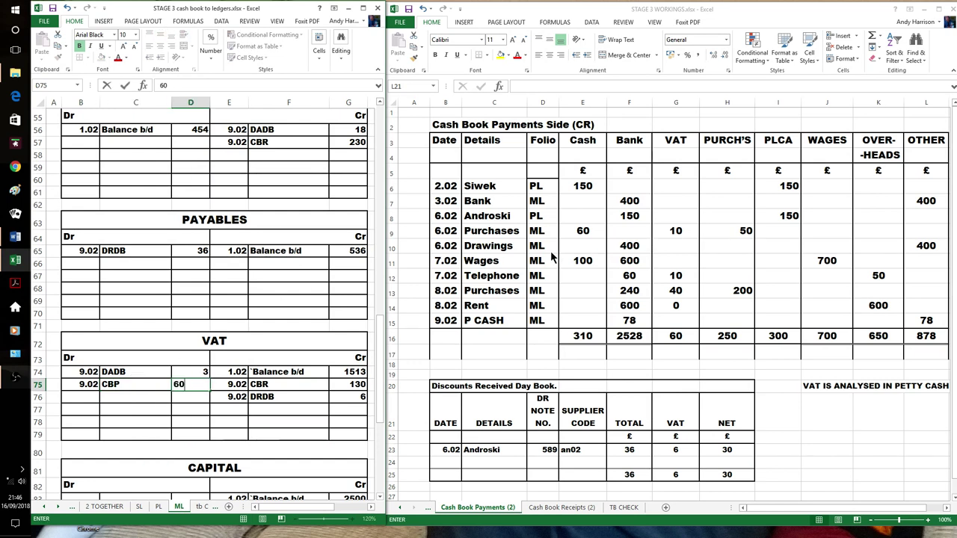
pyautogui.click(217, 423)
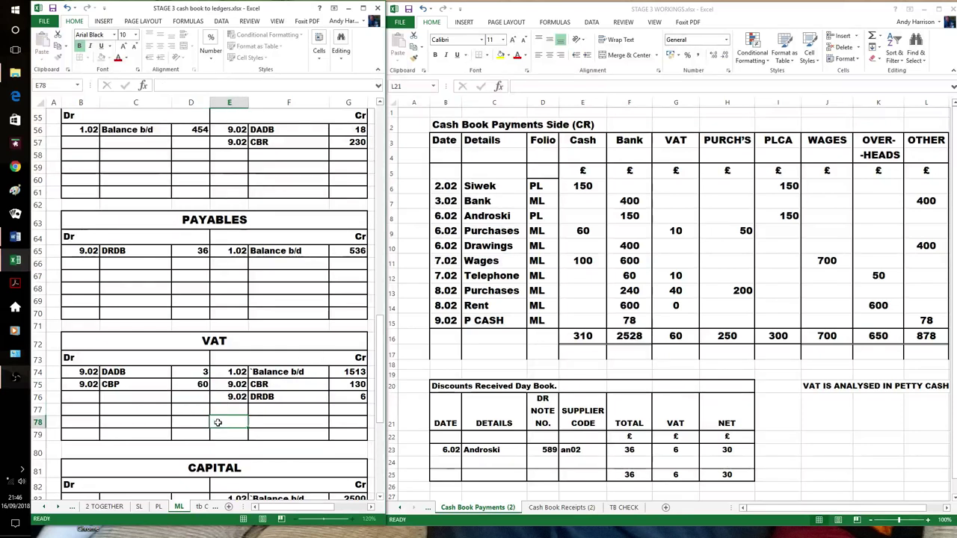
# Enter a 9.02 CBP debit of 250 in the Purchases account
pyautogui.scroll(10, 217, 419)
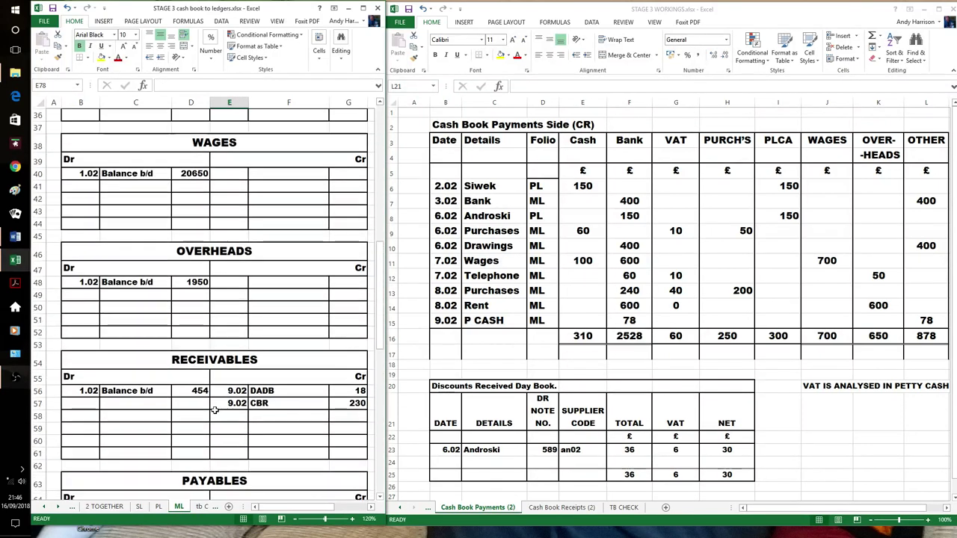
pyautogui.click(86, 222)
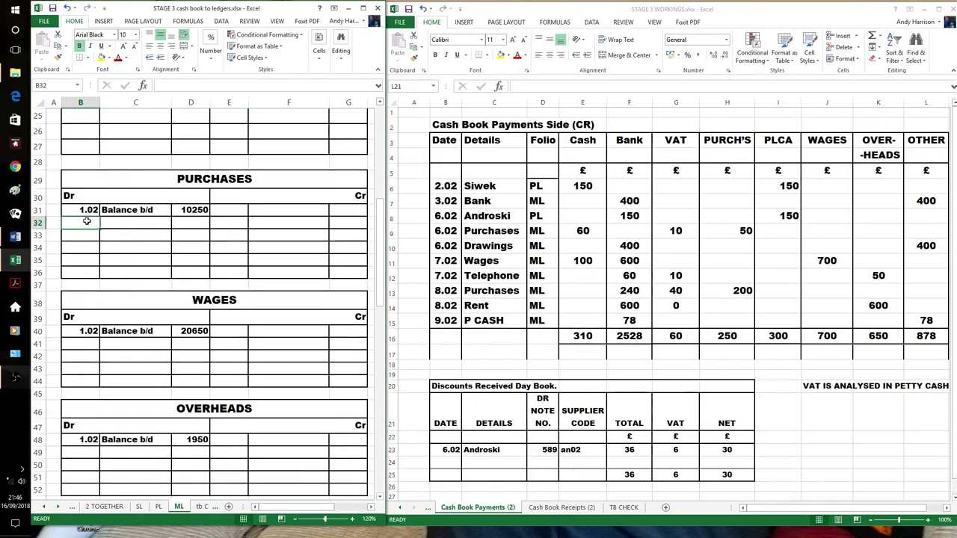
pyautogui.write('9.02')
pyautogui.press('Tab')
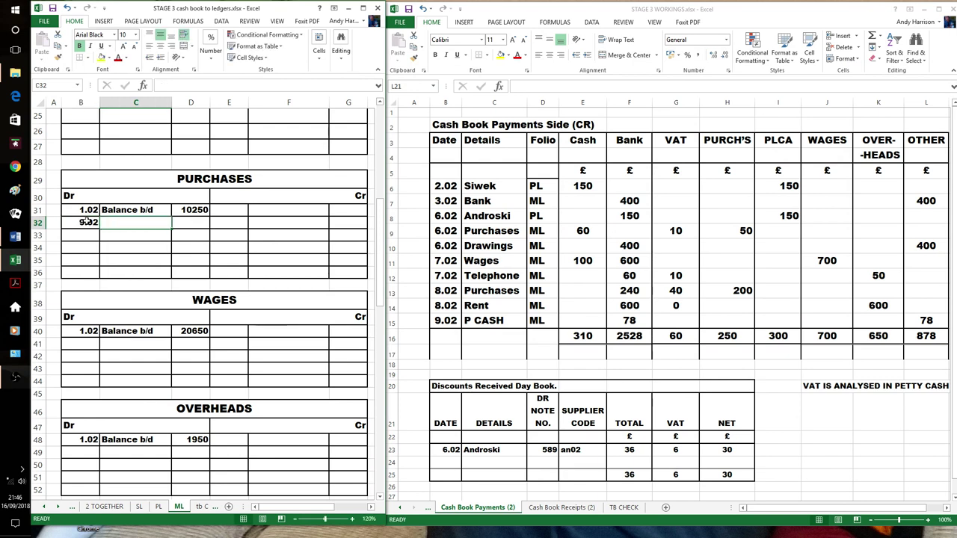
pyautogui.write('CBP')
pyautogui.press('Tab')
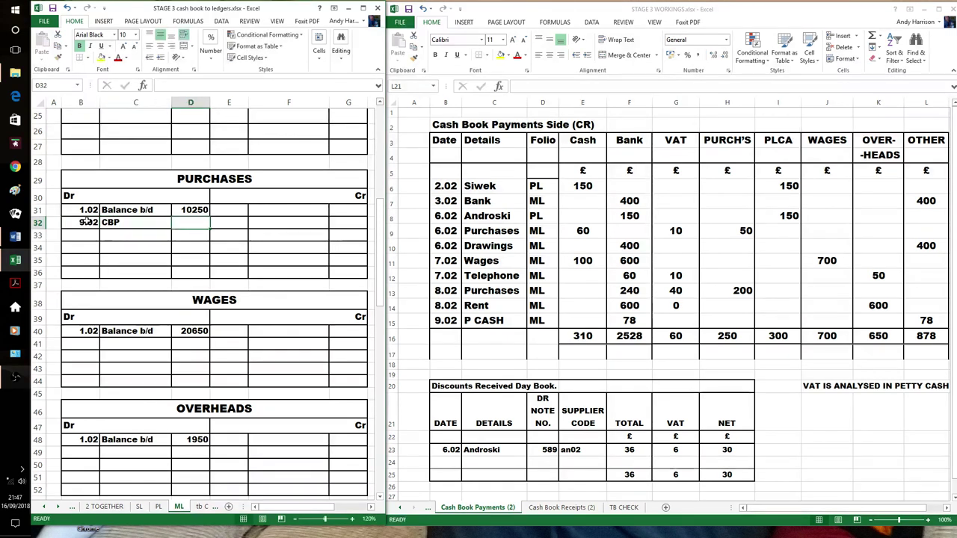
pyautogui.write('250')
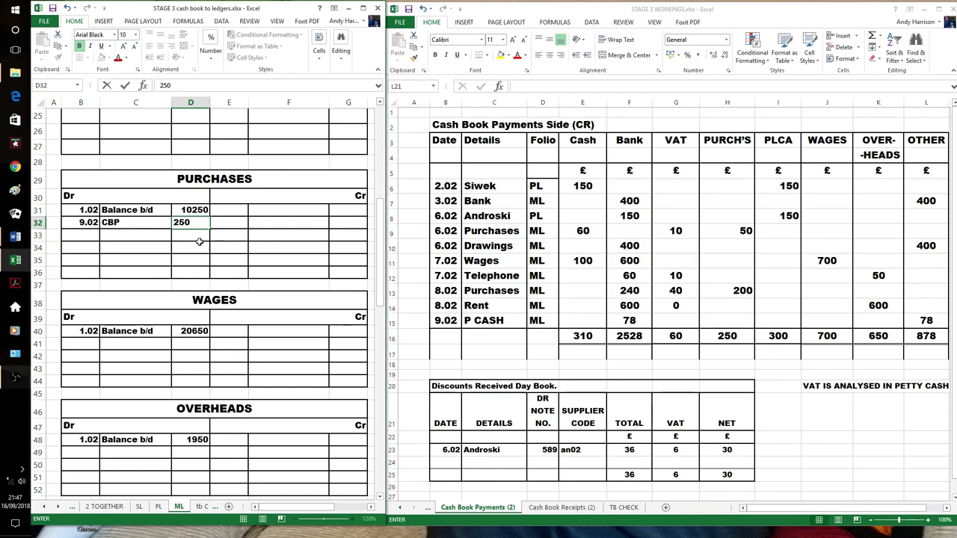
pyautogui.click(241, 253)
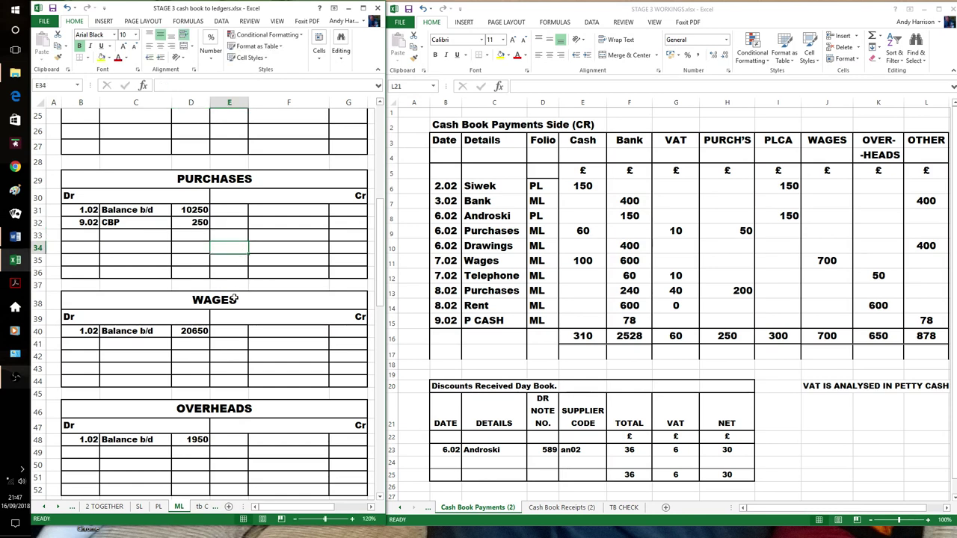
# Enter a 9.02 CBP debit of 300 in the Payables account
pyautogui.scroll(-5, 233, 300)
pyautogui.scroll(-3, 232, 300)
pyautogui.click(88, 344)
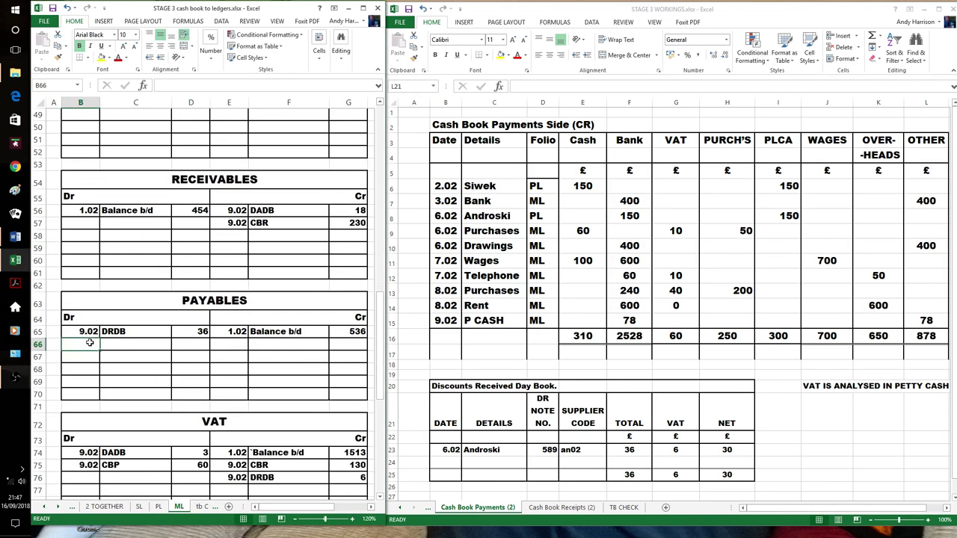
pyautogui.write('9.02')
pyautogui.press('Tab')
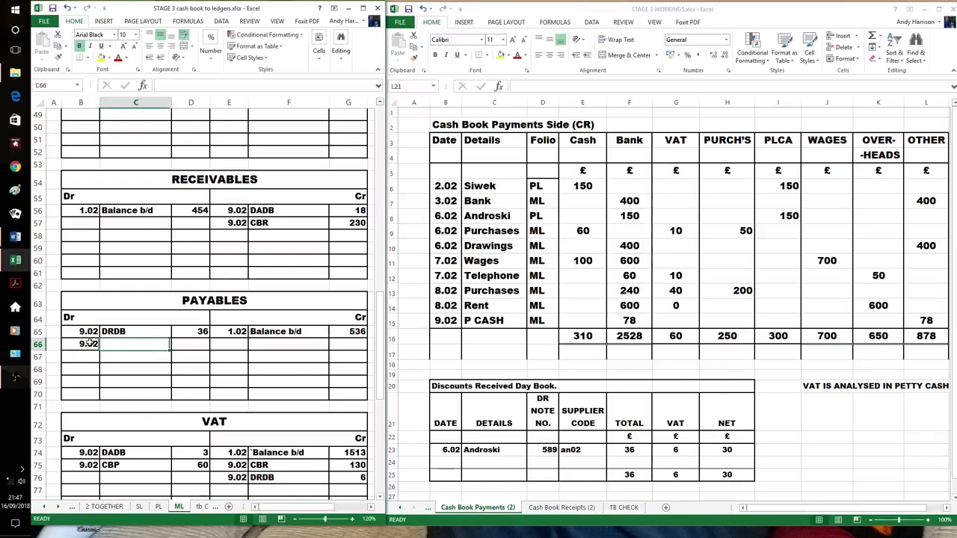
pyautogui.write('CBP')
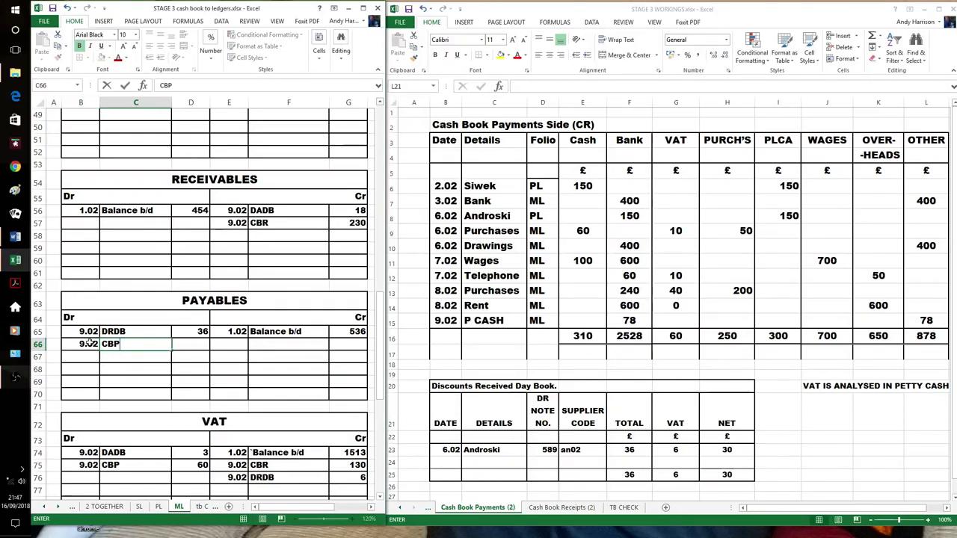
pyautogui.press('Tab')
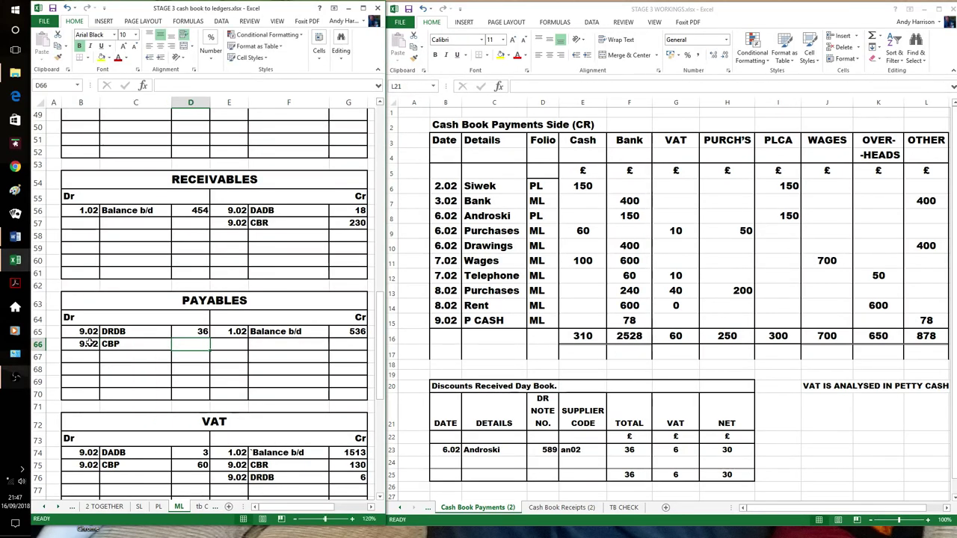
pyautogui.write('300')
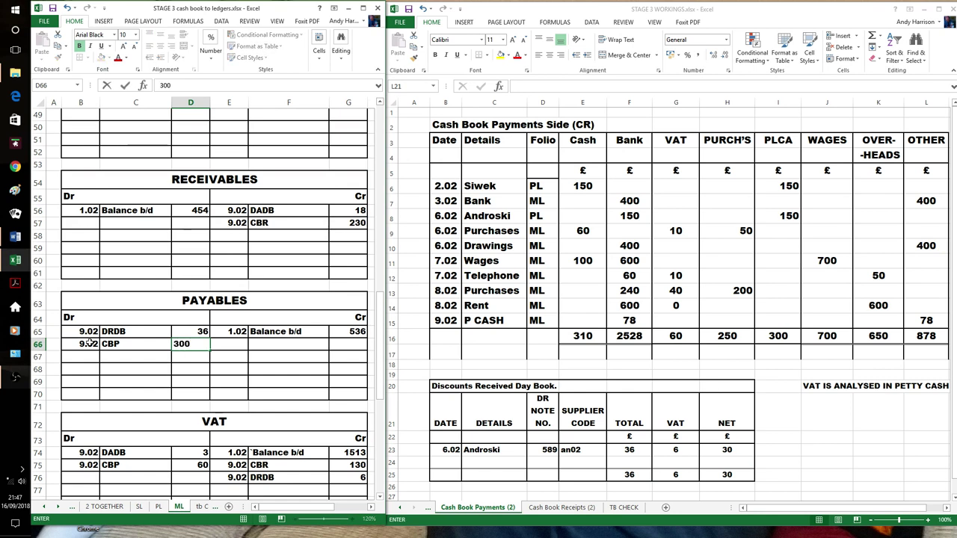
pyautogui.click(261, 365)
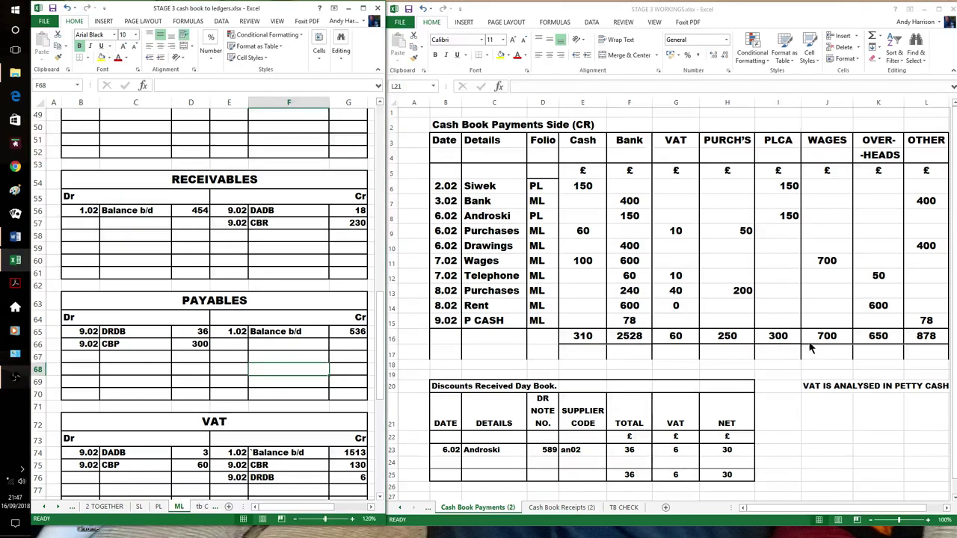
pyautogui.scroll(-4, 216, 435)
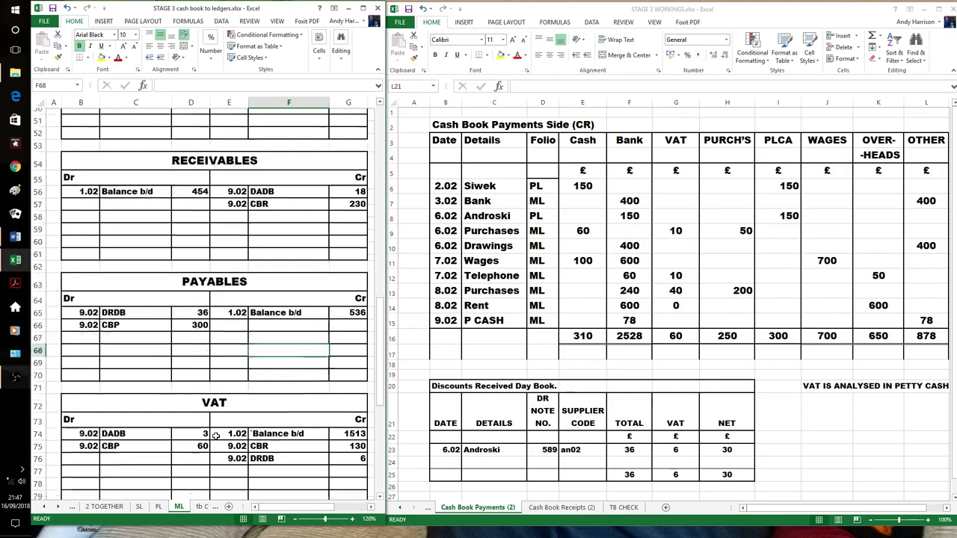
pyautogui.scroll(-7, 216, 435)
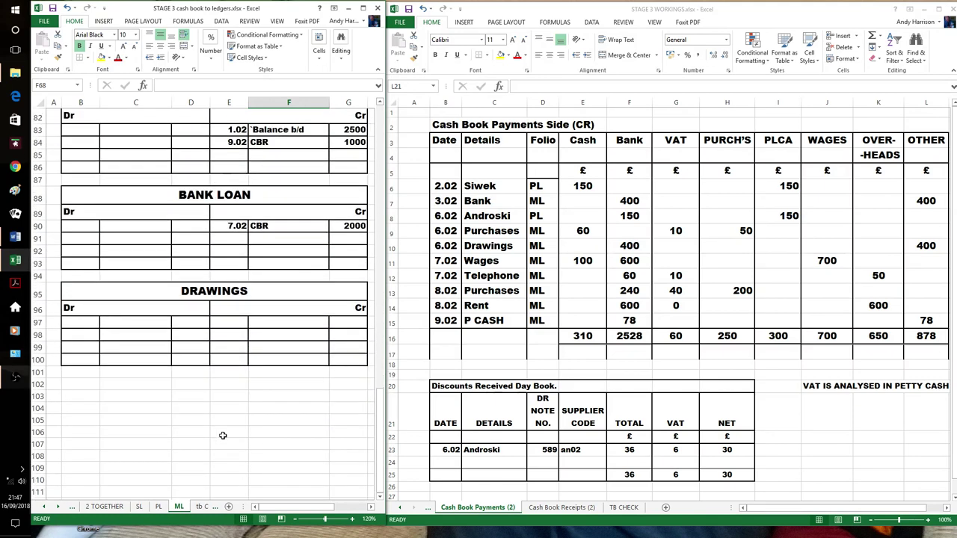
pyautogui.scroll(9, 230, 433)
pyautogui.scroll(11, 230, 433)
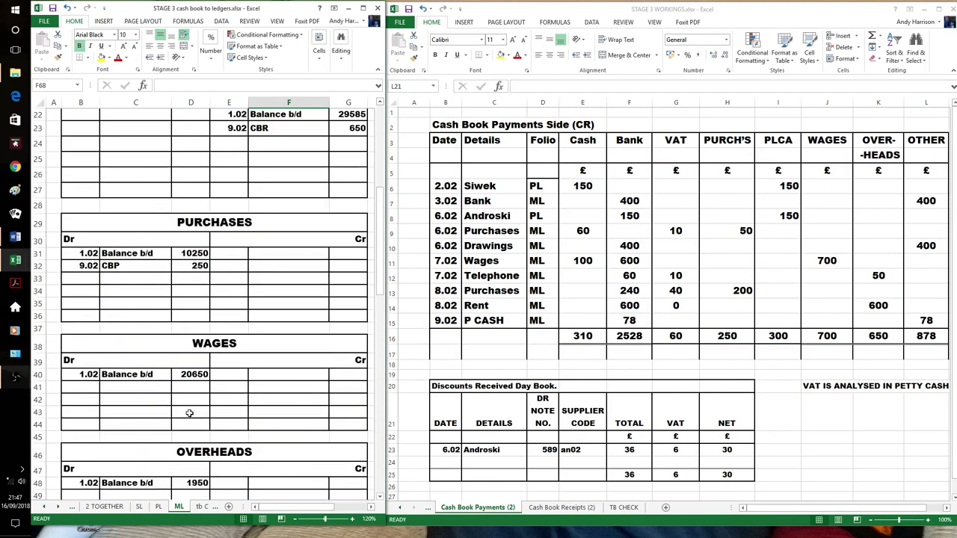
# Enter a 9.02 CBP debit of 700 in the Wages account
pyautogui.click(85, 387)
pyautogui.write('9.02')
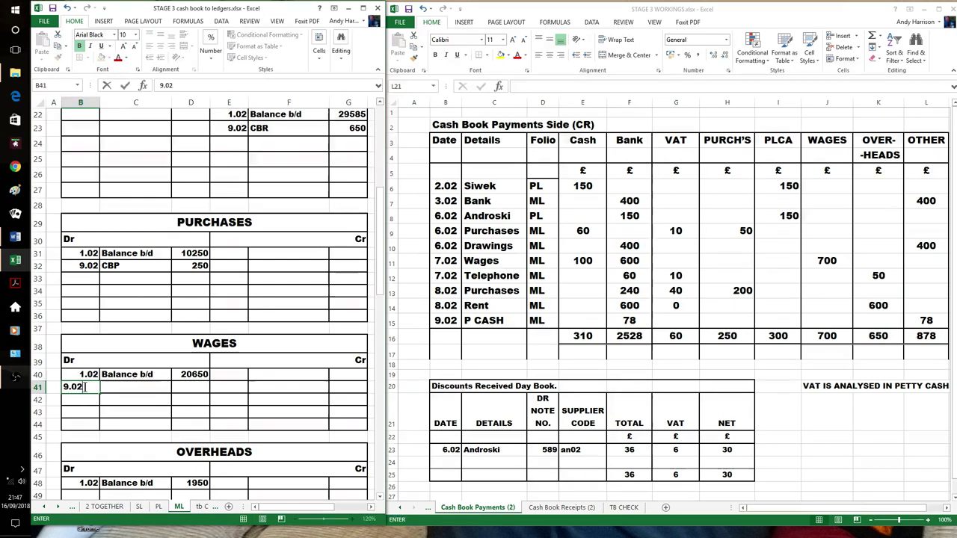
pyautogui.press('Tab')
pyautogui.write('CB')
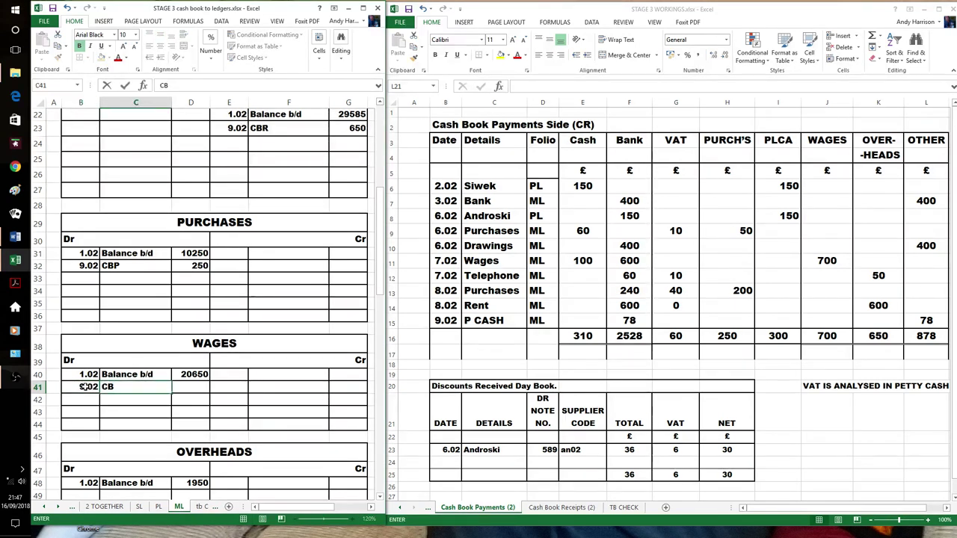
pyautogui.write('P')
pyautogui.press('Tab')
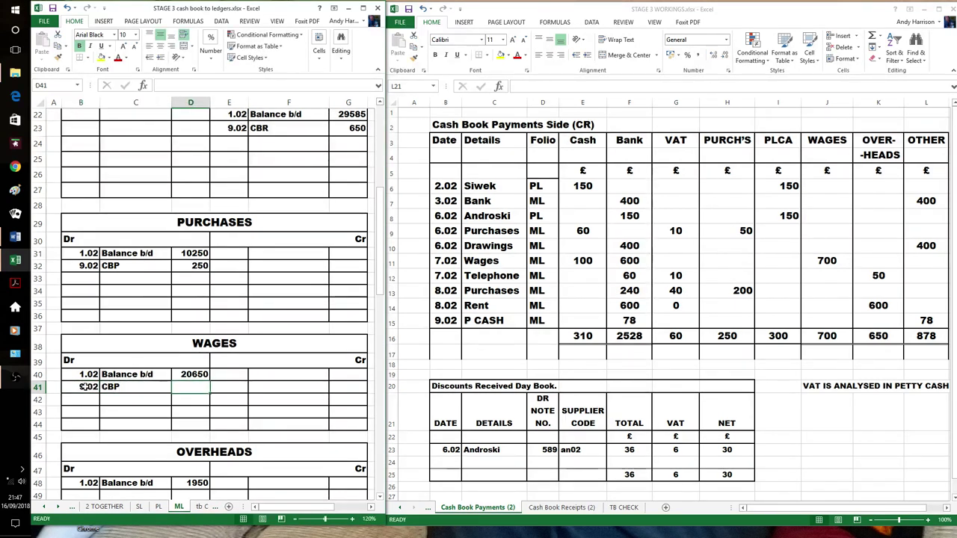
pyautogui.write('700')
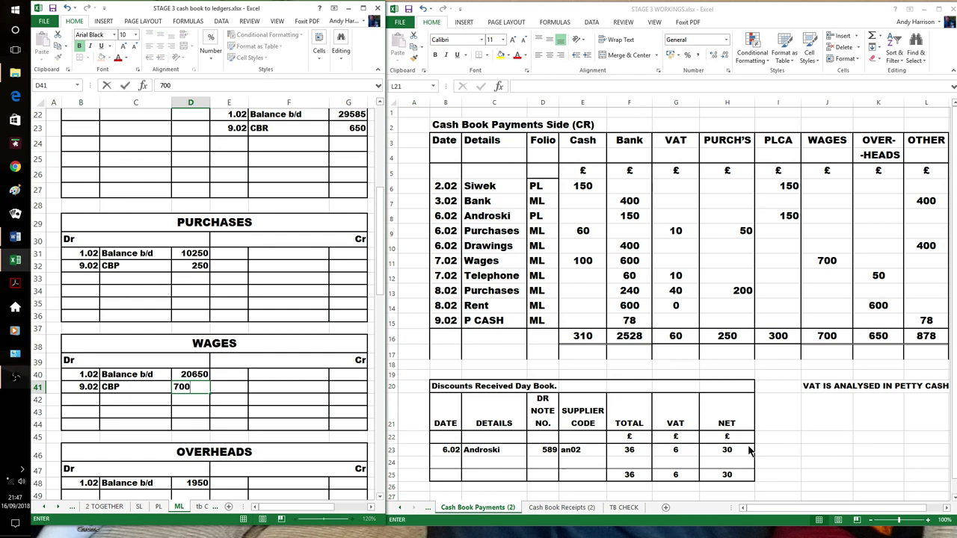
pyautogui.click(252, 399)
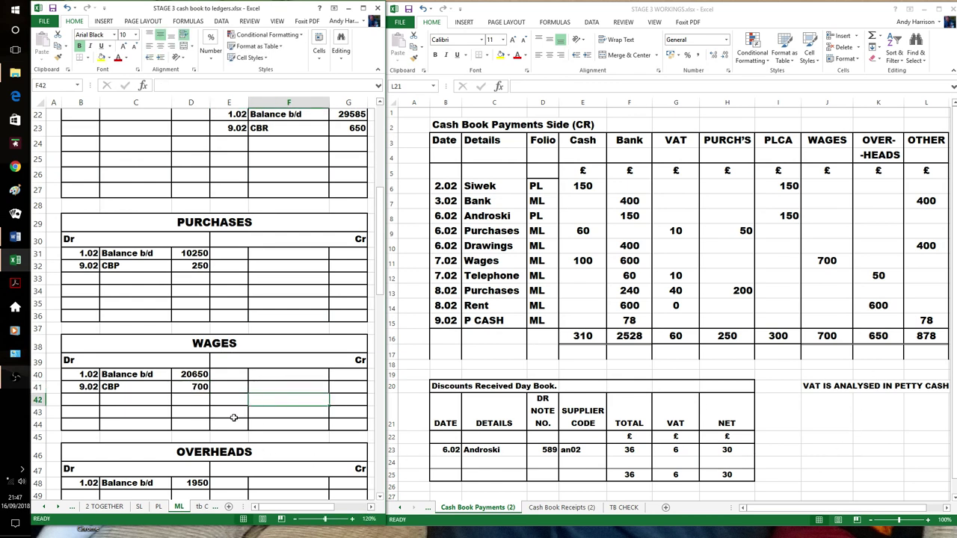
# Enter a 9.02 CBP debit of 650 in the Overheads account below its 1950 balance b/d
pyautogui.scroll(-3, 88, 366)
pyautogui.click(92, 357)
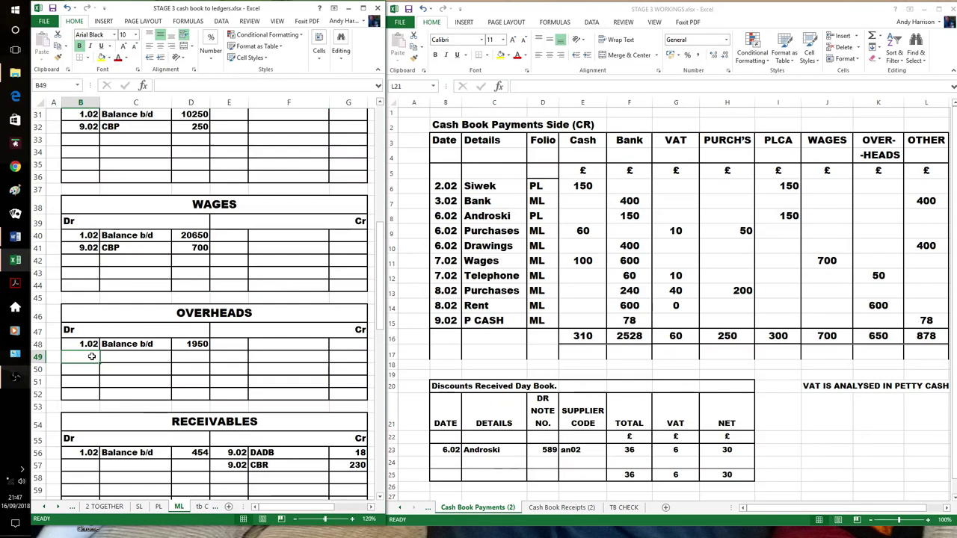
pyautogui.write('9.')
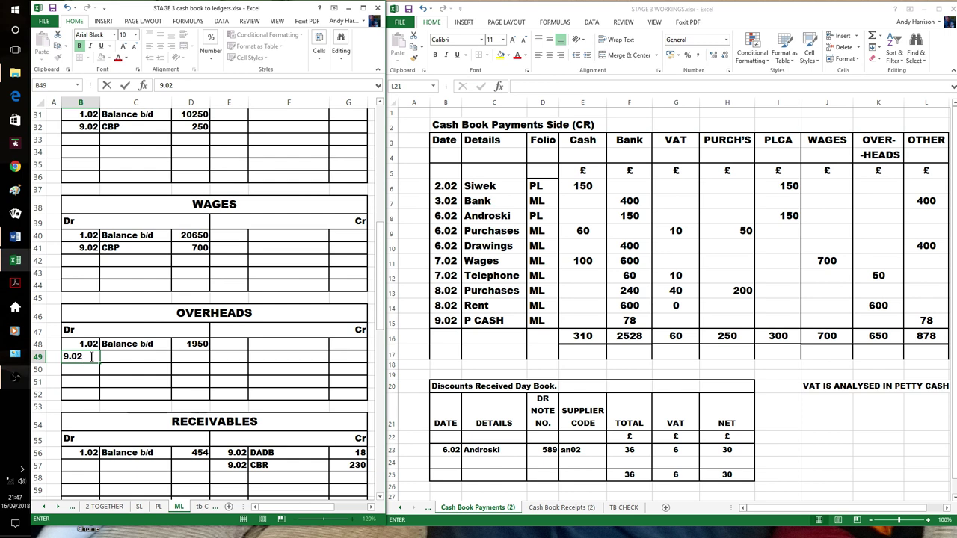
pyautogui.write('02')
pyautogui.press('Tab')
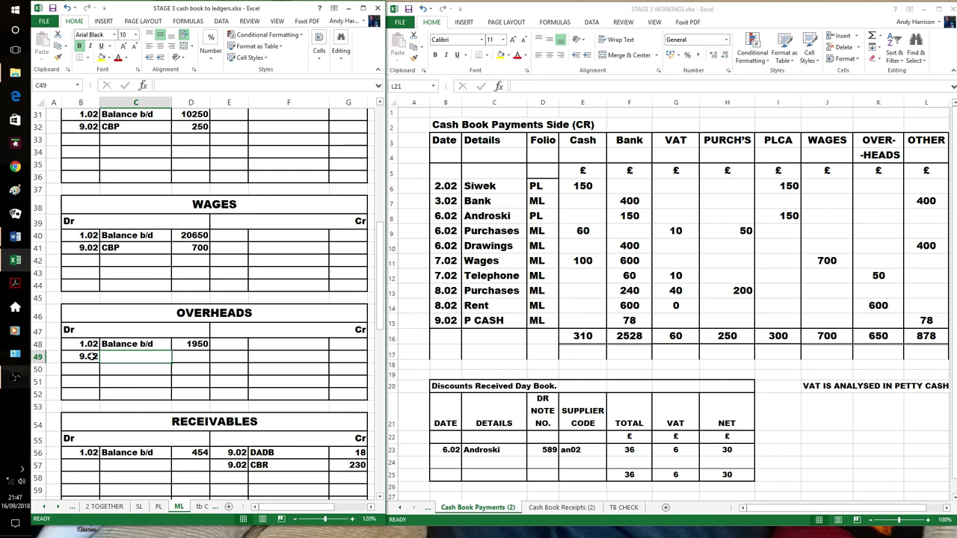
pyautogui.write('CBP')
pyautogui.press('Tab')
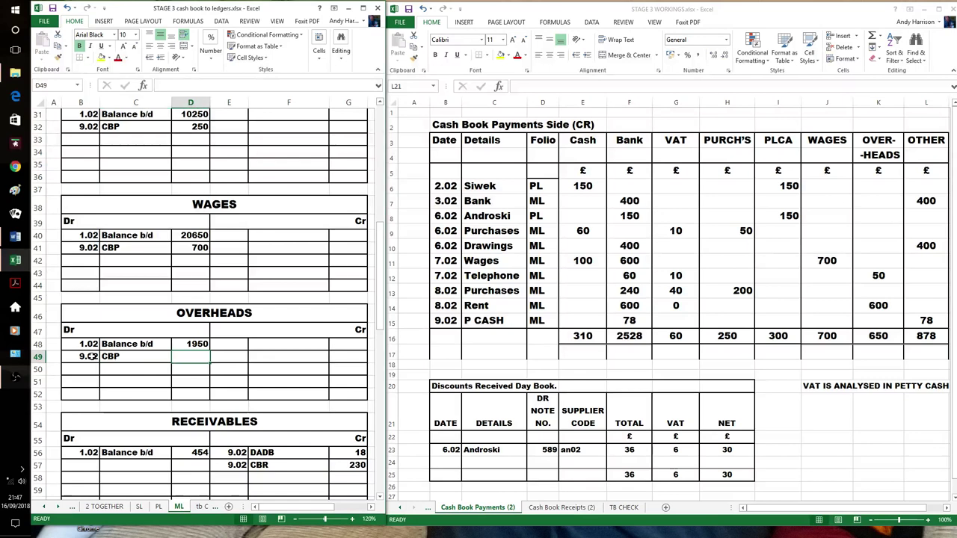
pyautogui.write('650')
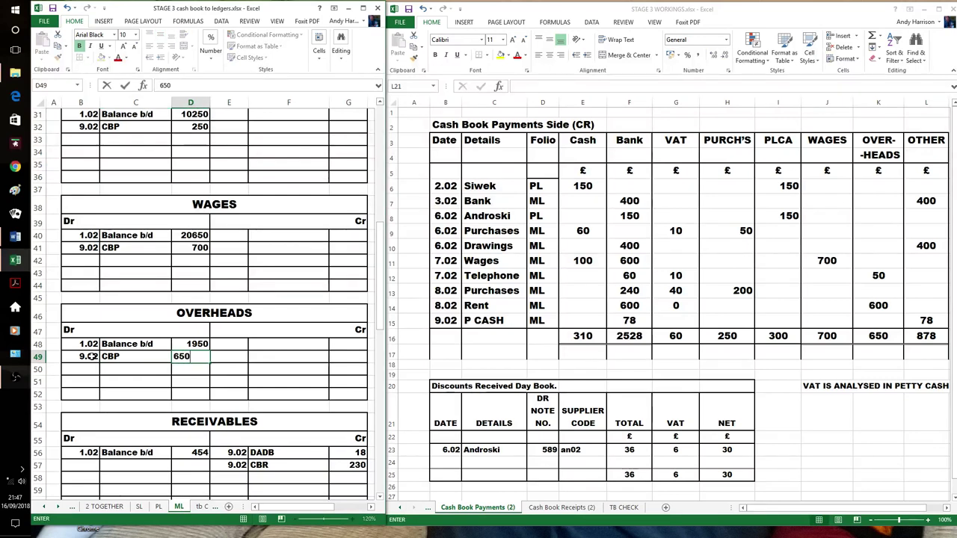
pyautogui.click(235, 367)
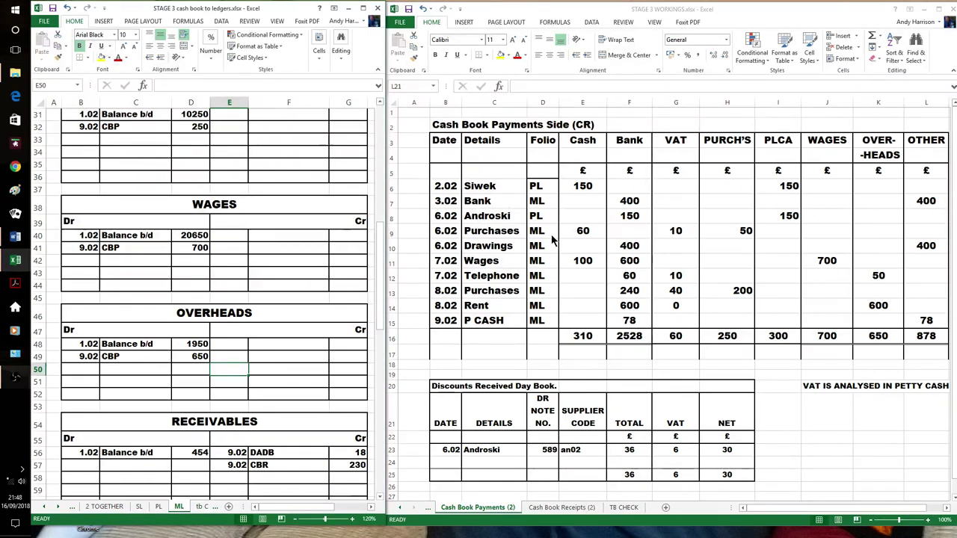
pyautogui.click(340, 331)
# Enter a 9.02 CBP debit of 400 in the Drawings account
pyautogui.scroll(-5, 340, 341)
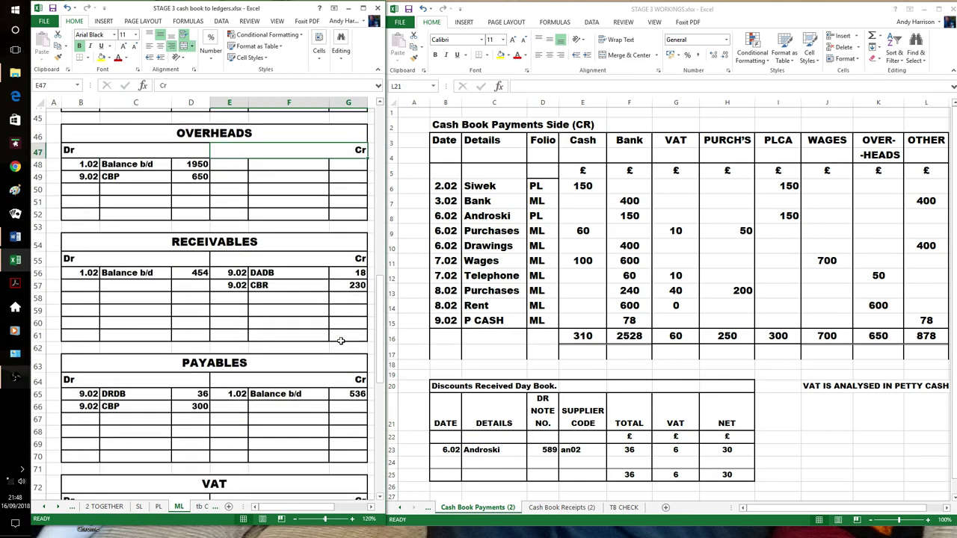
pyautogui.scroll(-9, 340, 341)
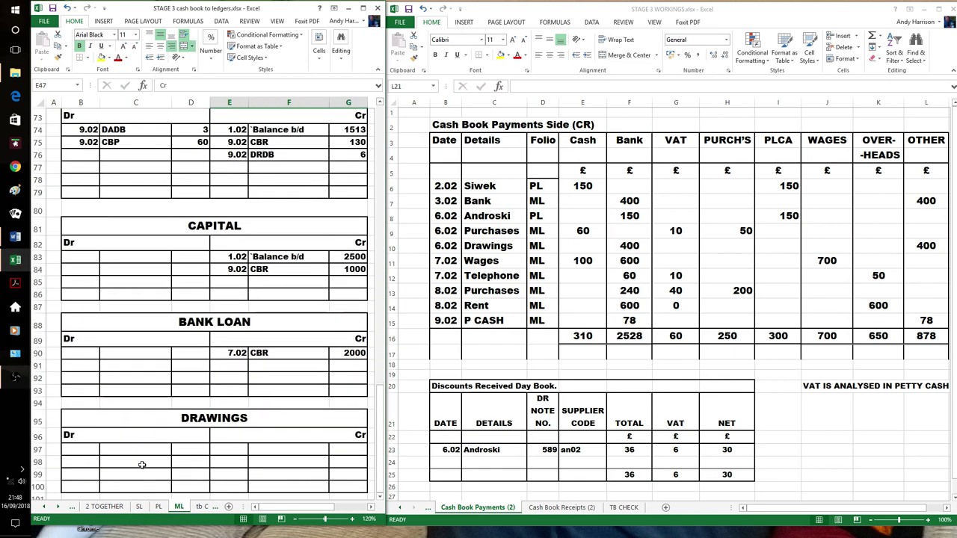
pyautogui.click(85, 450)
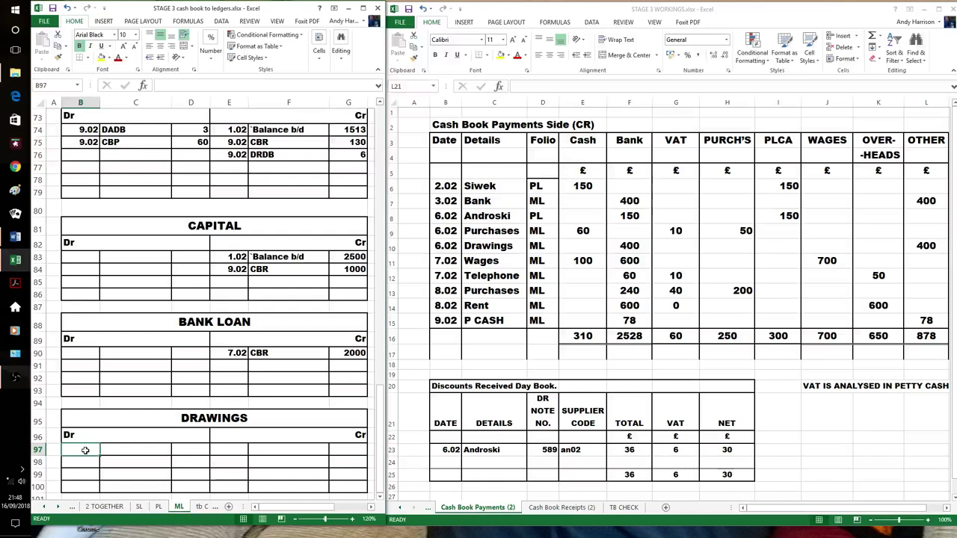
pyautogui.write('9.02')
pyautogui.press('Tab')
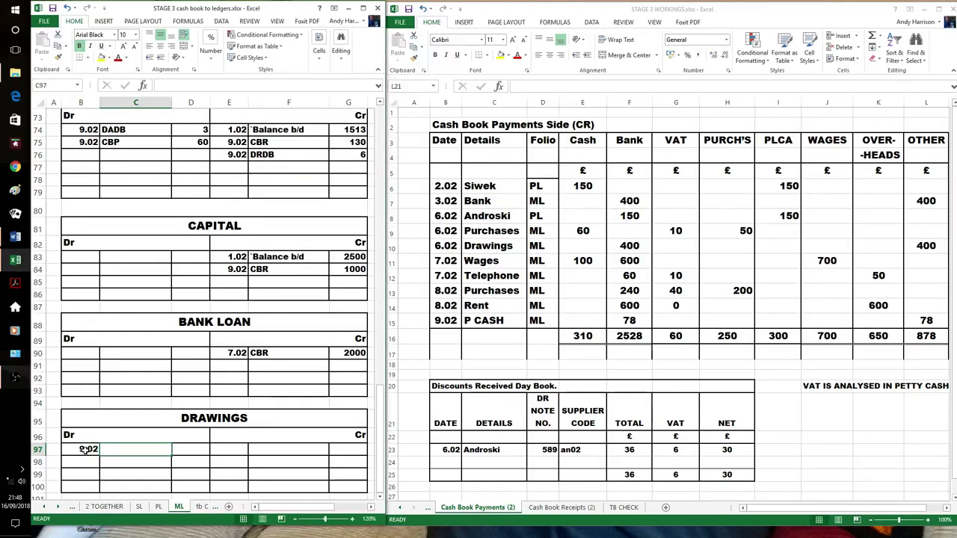
pyautogui.write('CBP')
pyautogui.press('Tab')
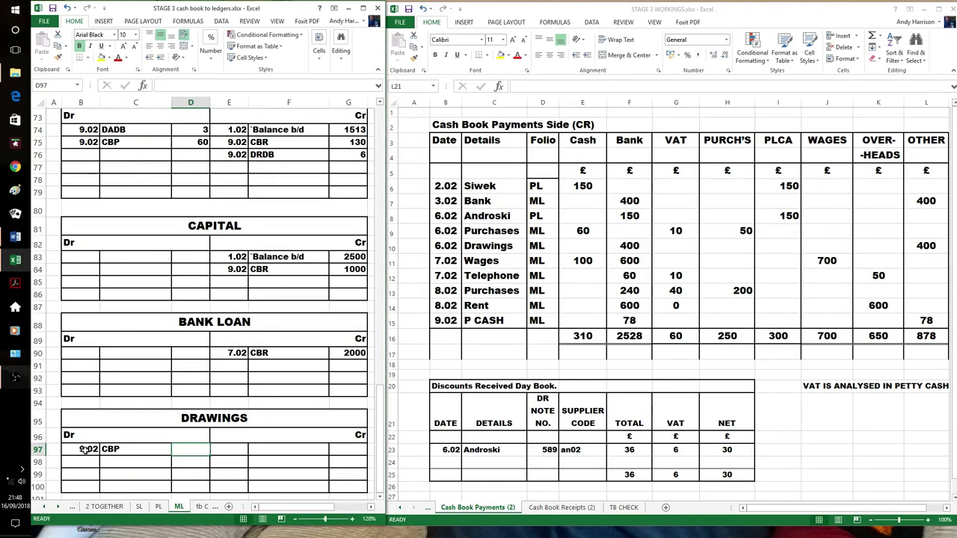
pyautogui.write('400')
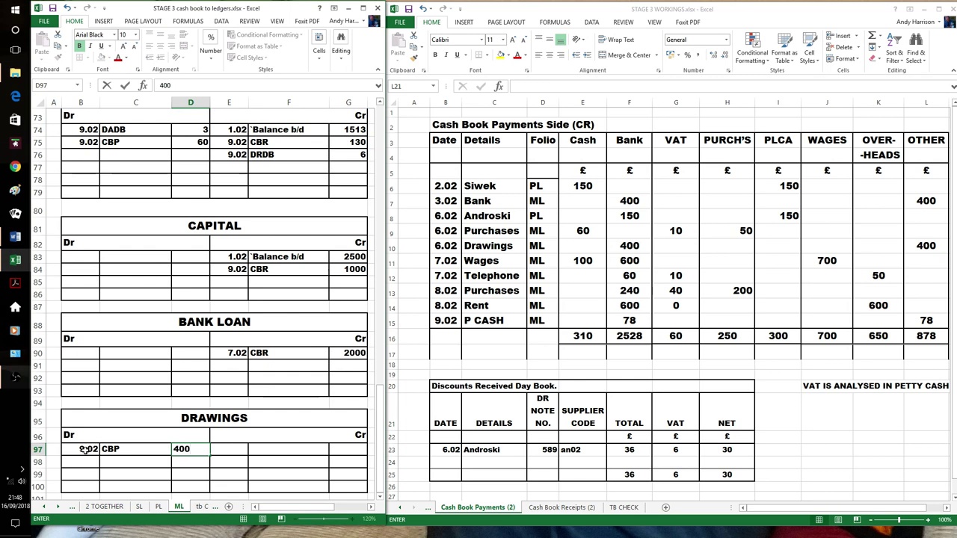
pyautogui.click(266, 463)
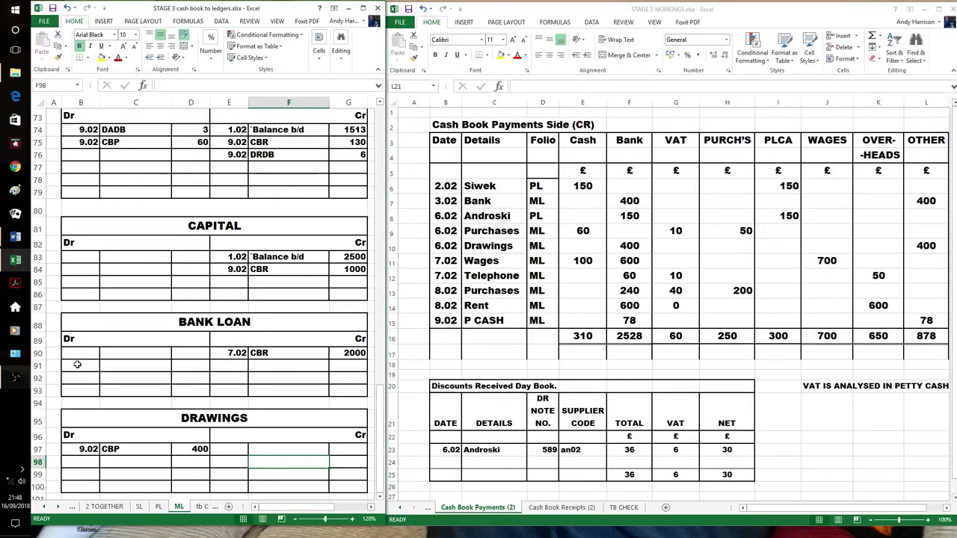
# Bring up the PETTY CASH workbook, restore it down and place it beside the ledgers
pyautogui.moveTo(15, 260)
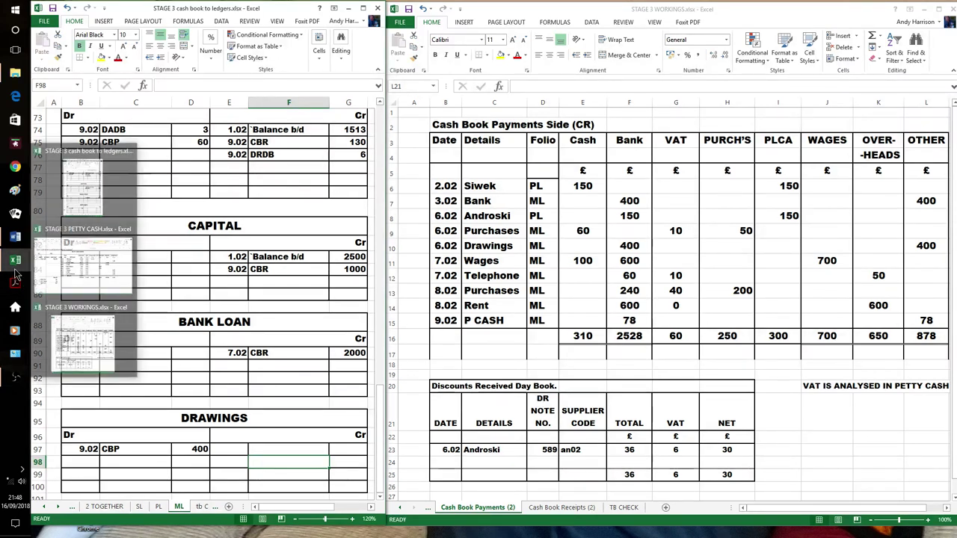
pyautogui.click(66, 268)
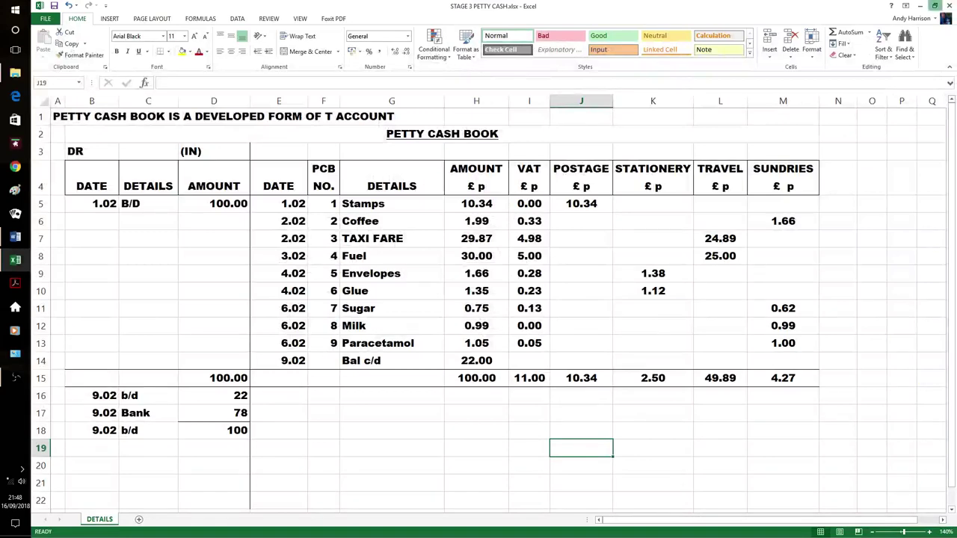
pyautogui.click(935, 6)
pyautogui.moveTo(697, 17); pyautogui.dragTo(513, 15)
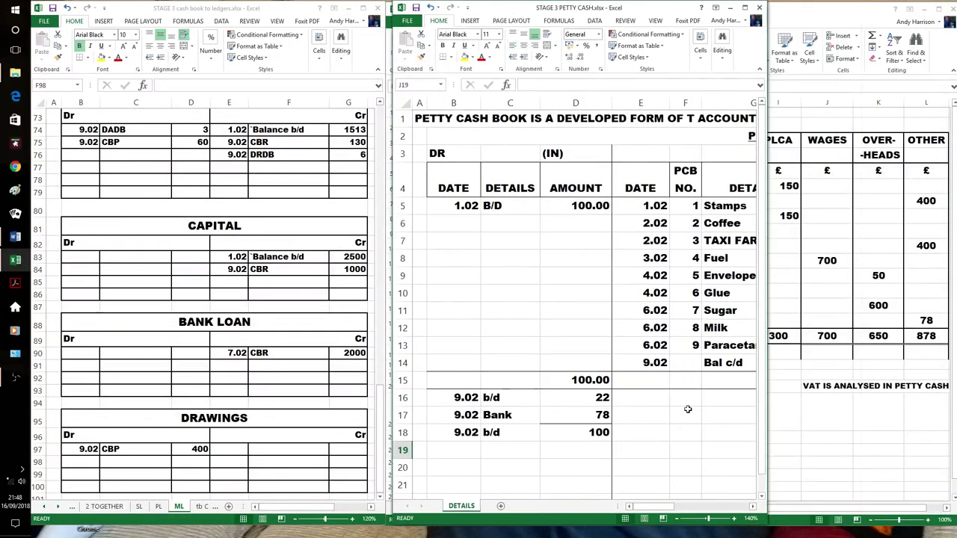
pyautogui.click(689, 508)
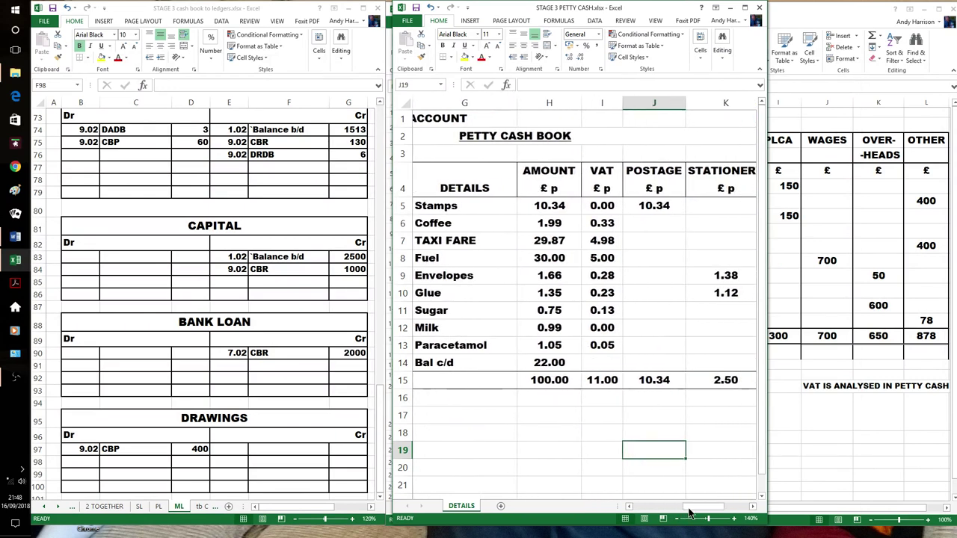
# Start a VAT account debit dated 9.02 with details 'P CASH'
pyautogui.click(224, 345)
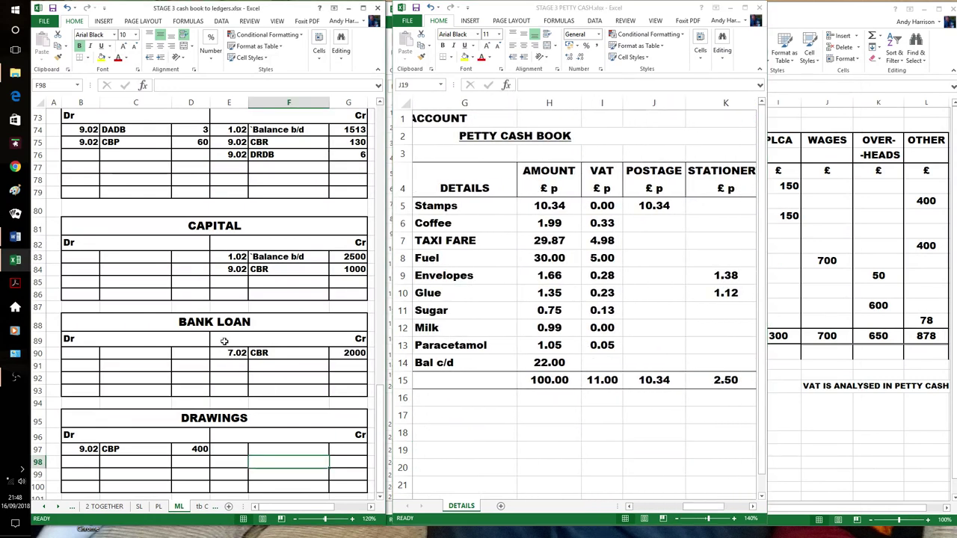
pyautogui.scroll(3, 225, 345)
pyautogui.click(87, 275)
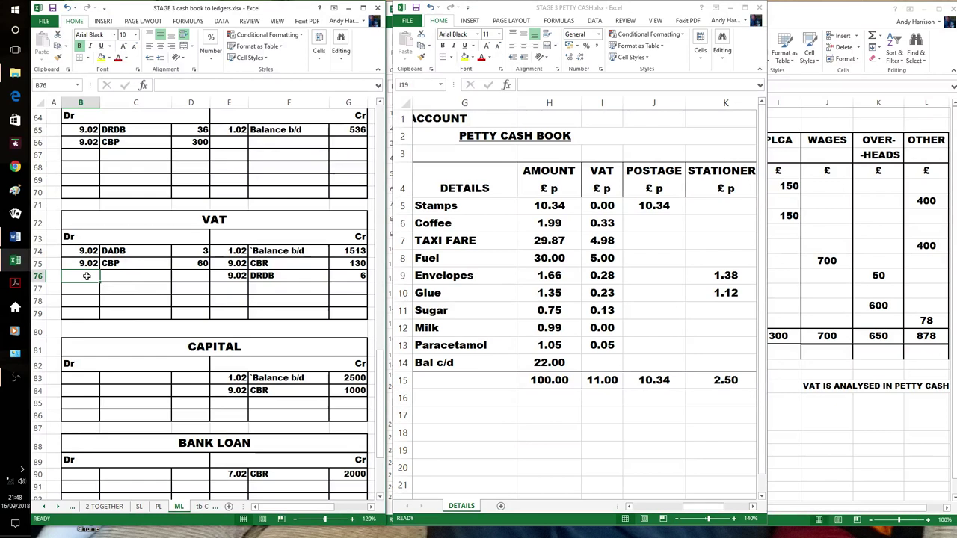
pyautogui.write('9.02')
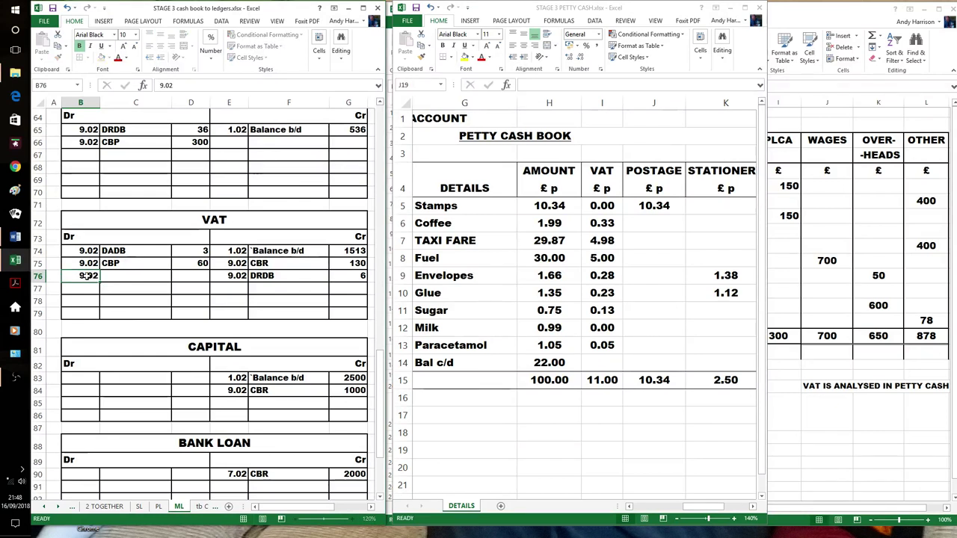
pyautogui.press('Tab')
pyautogui.write('P CA')
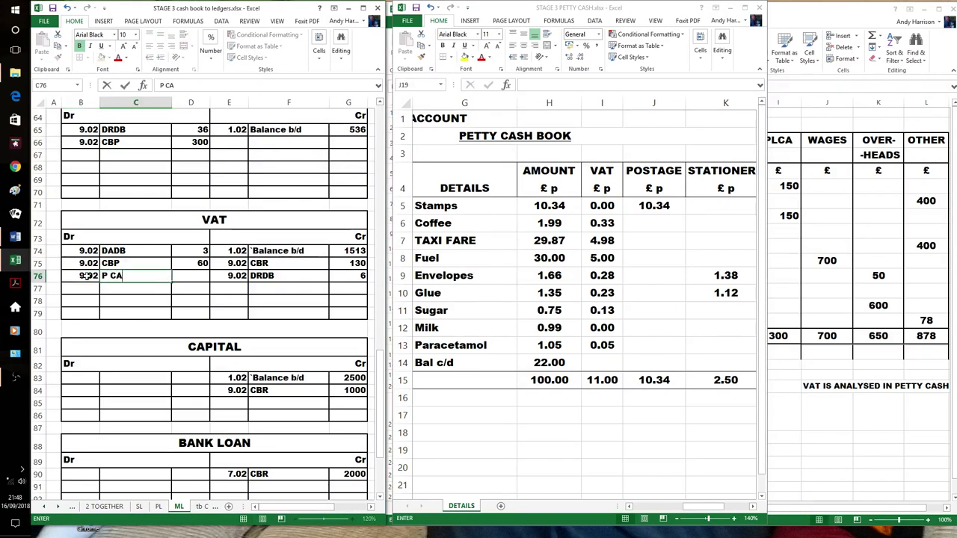
pyautogui.write('SH')
# Complete the VAT petty cash debit with an amount of 11
pyautogui.press('Tab')
pyautogui.write('11')
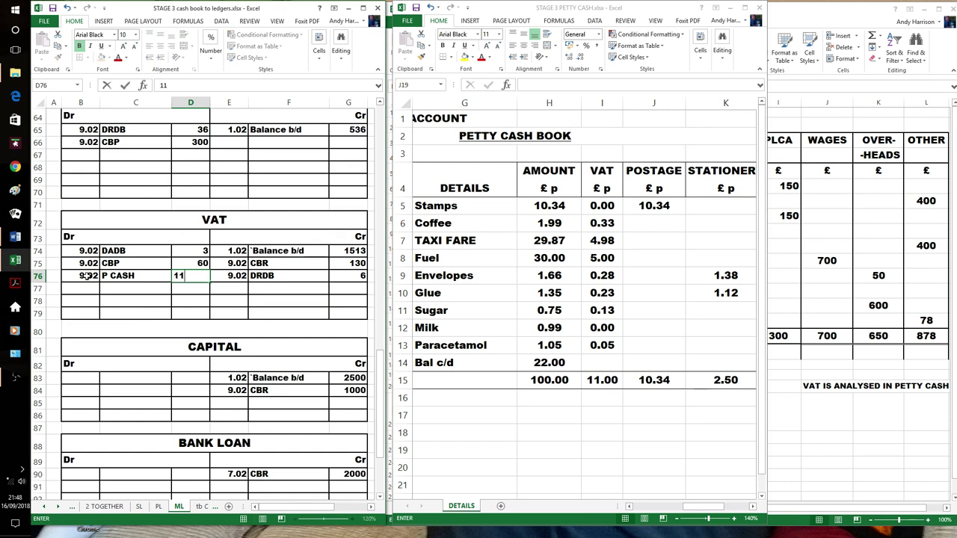
pyautogui.click(234, 292)
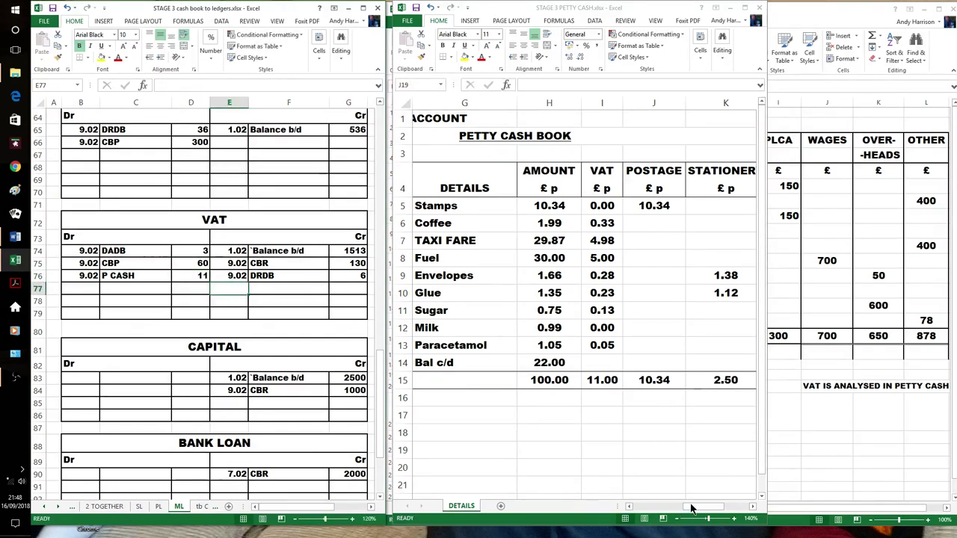
pyautogui.moveTo(695, 506); pyautogui.dragTo(665, 516)
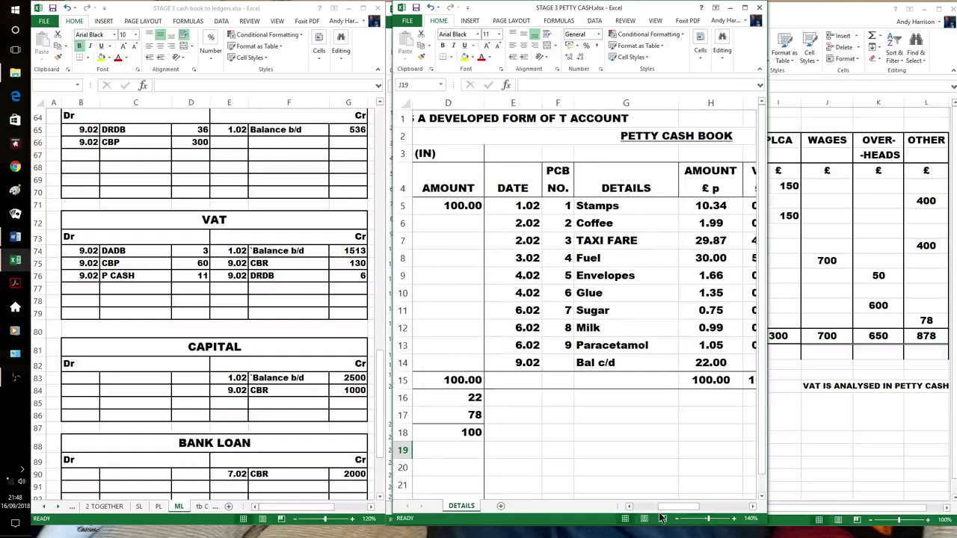
pyautogui.moveTo(685, 510); pyautogui.dragTo(662, 511)
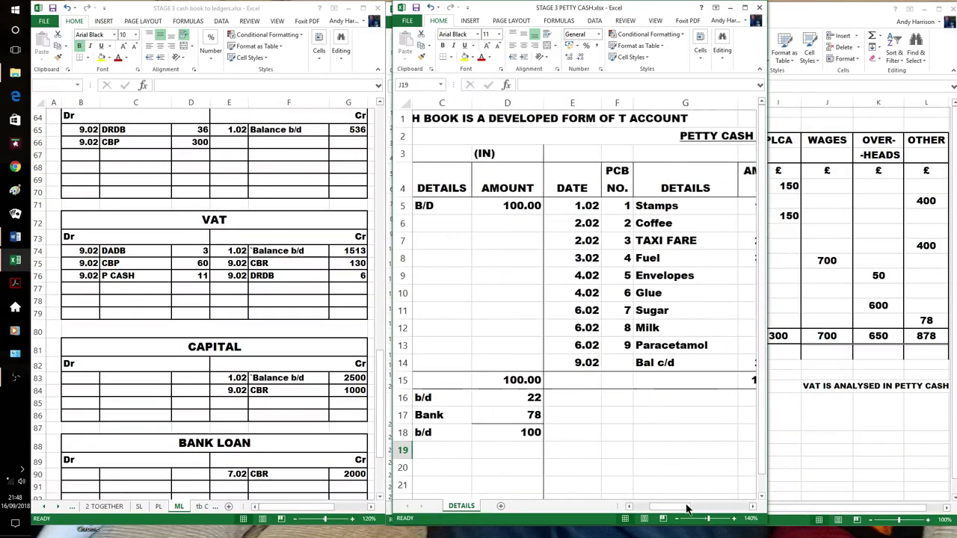
# Enter a 9.02 P CASH debit of 67 in the Overheads account
pyautogui.click(266, 316)
pyautogui.scroll(-4, 267, 313)
pyautogui.scroll(3, 264, 310)
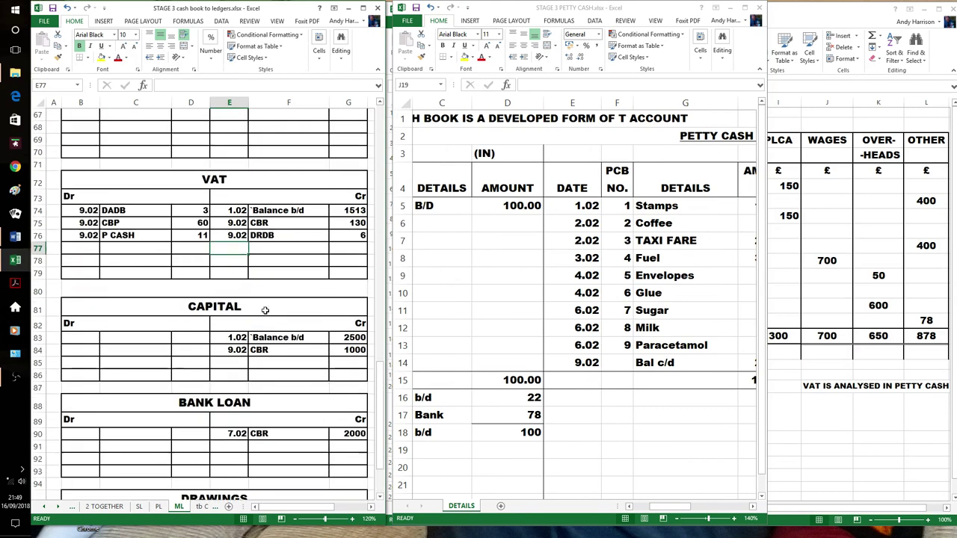
pyautogui.scroll(3, 265, 310)
pyautogui.scroll(6, 265, 308)
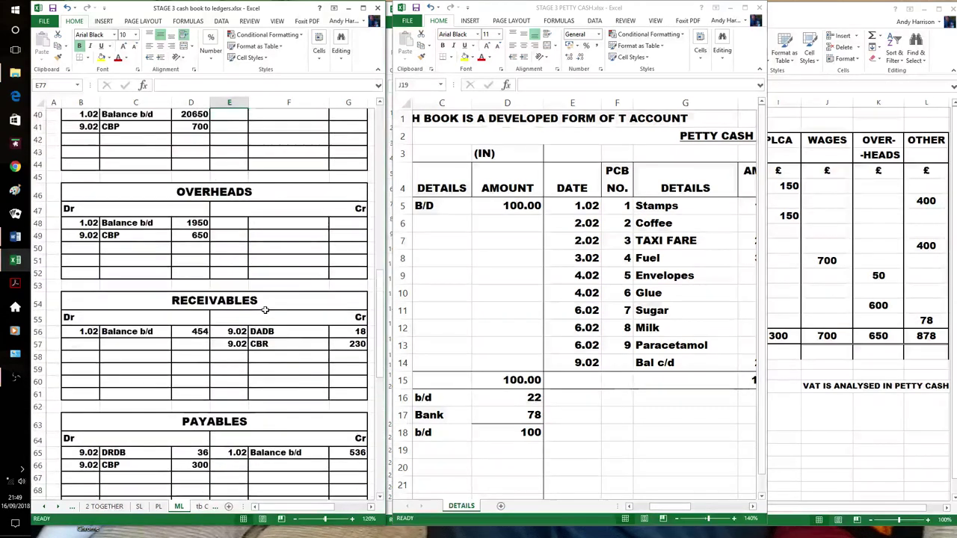
pyautogui.click(86, 249)
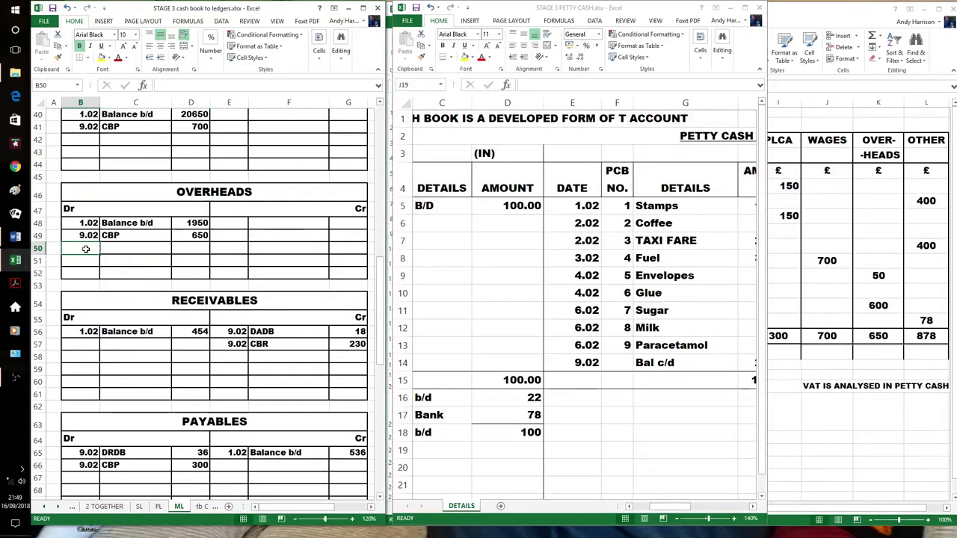
pyautogui.write('9.02')
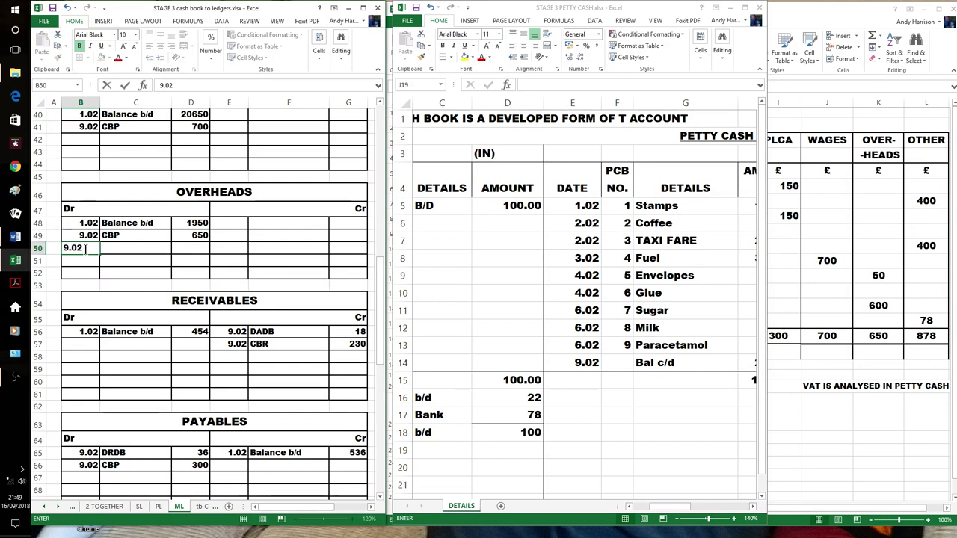
pyautogui.press('Tab')
pyautogui.write('P CA')
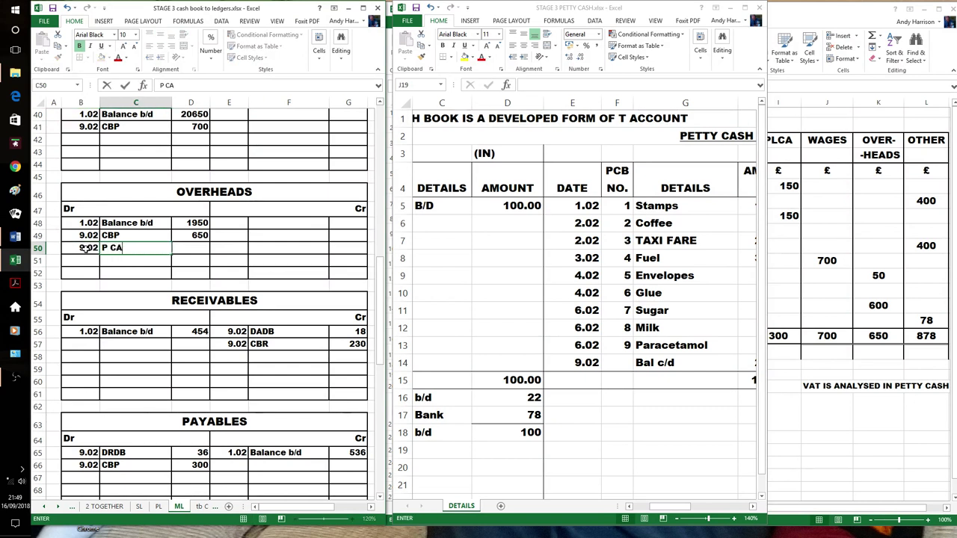
pyautogui.write('SH')
pyautogui.press('Tab')
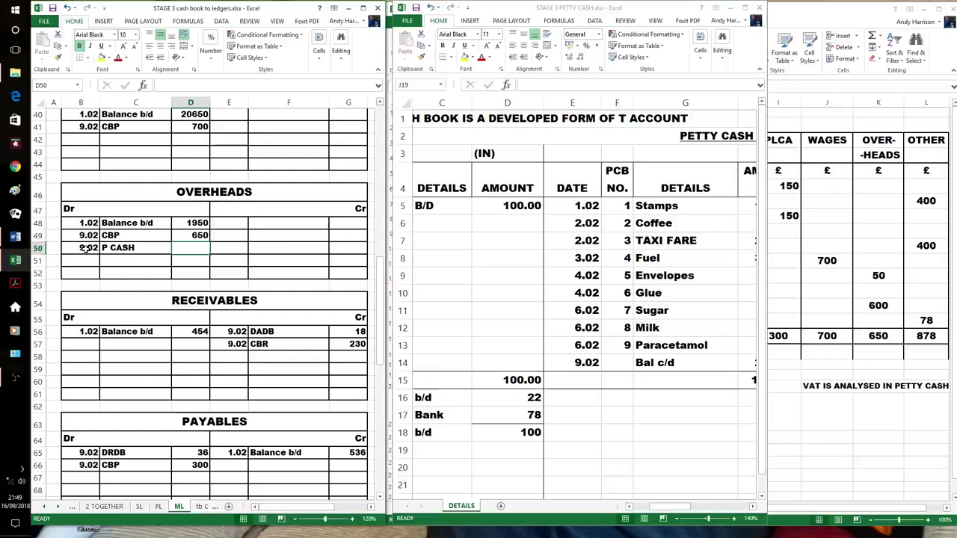
pyautogui.write('67')
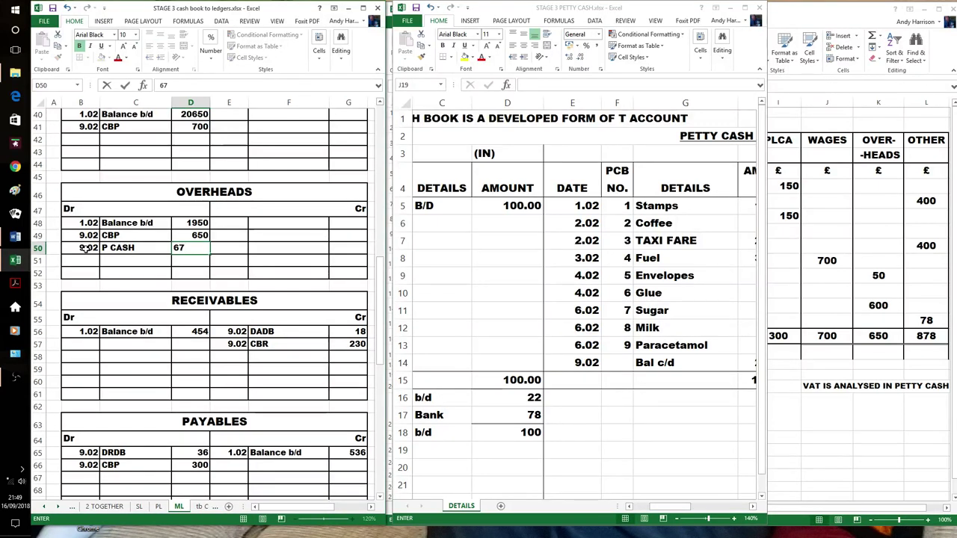
pyautogui.click(275, 256)
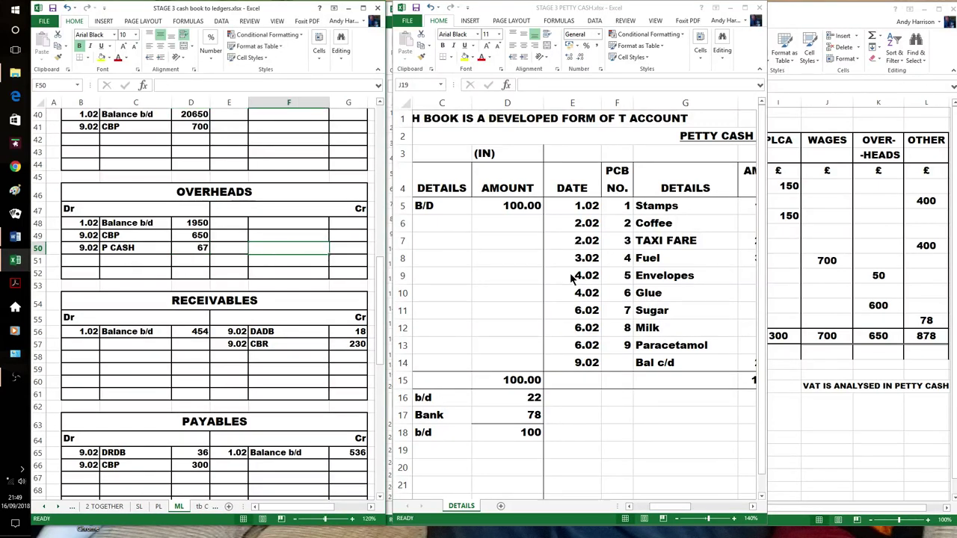
# Minimise the petty cash workbook, view the SL sheet and the workings' Cash Book Receipts (2) sheet
pyautogui.click(730, 8)
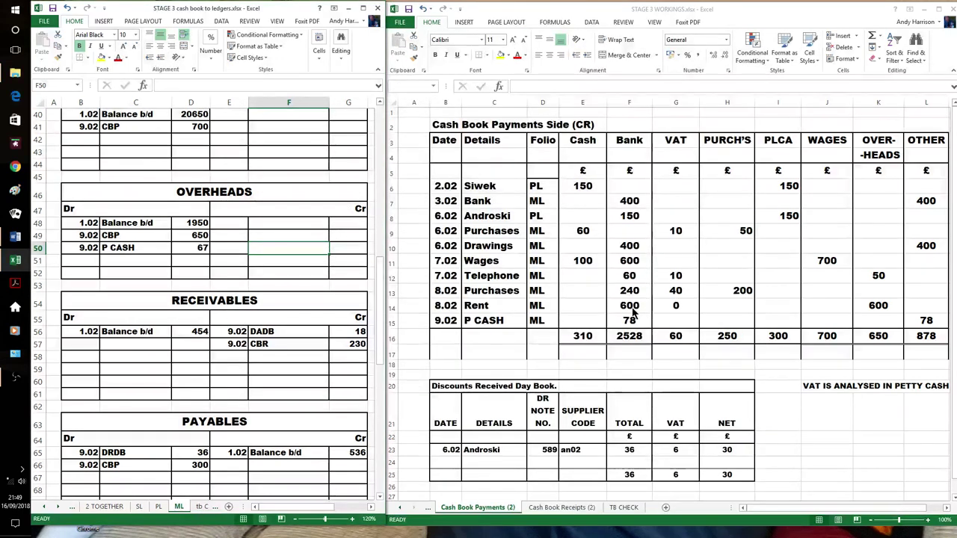
pyautogui.click(293, 260)
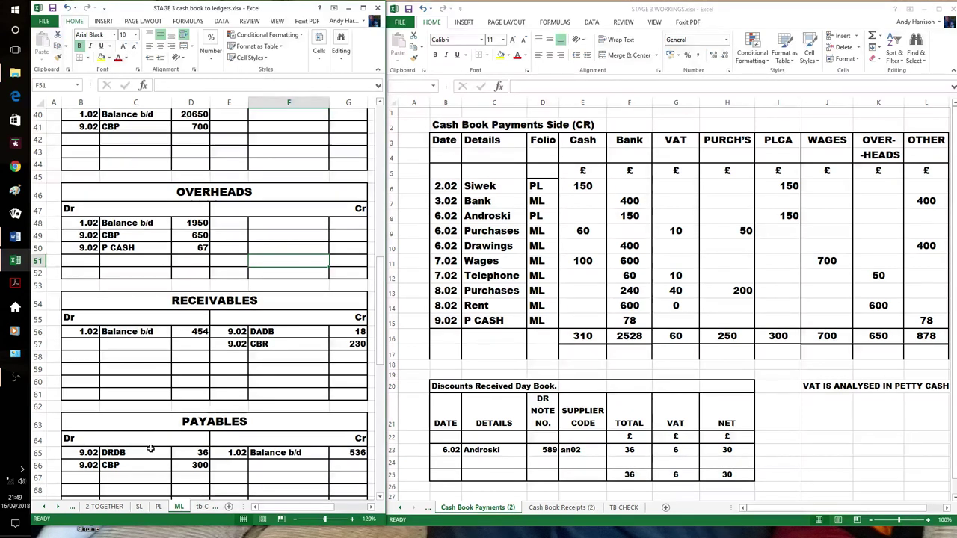
pyautogui.click(139, 507)
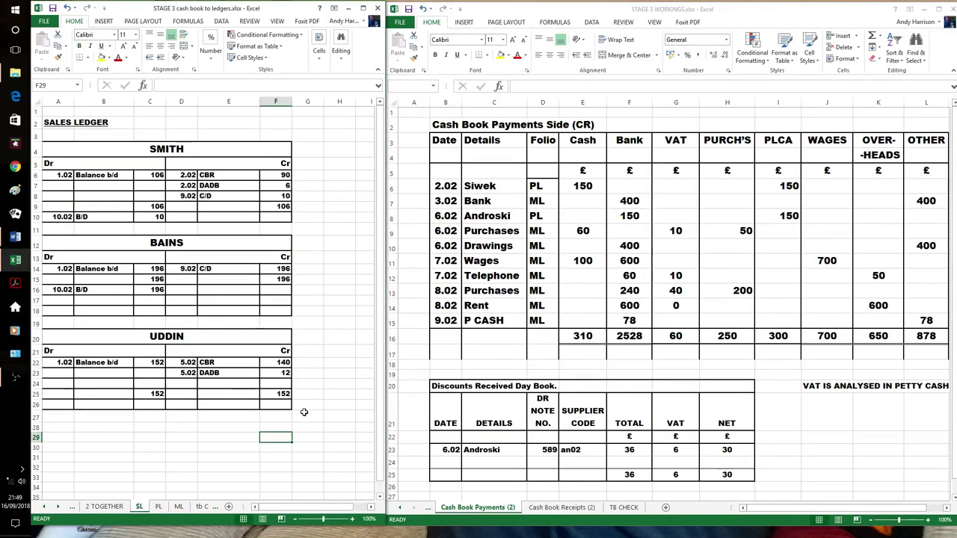
pyautogui.click(327, 384)
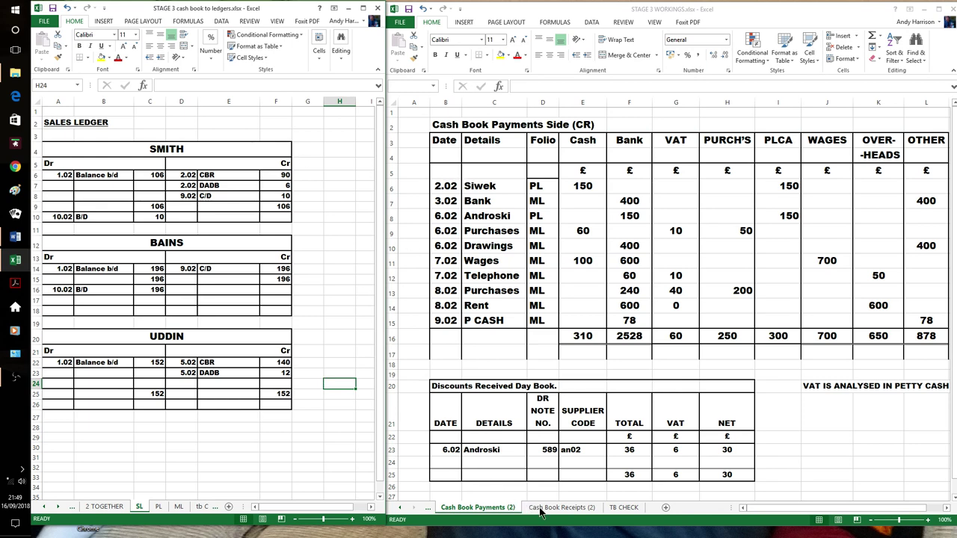
pyautogui.click(558, 458)
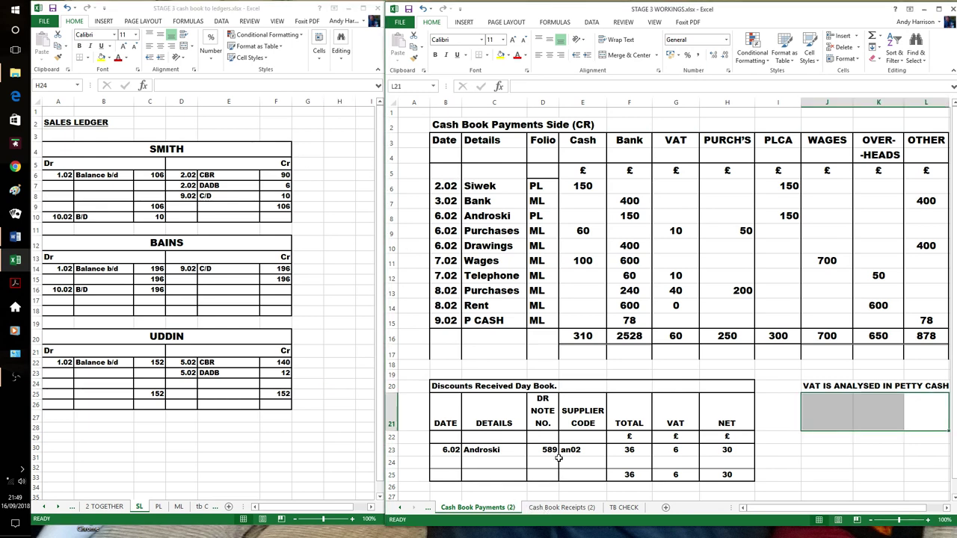
pyautogui.click(564, 507)
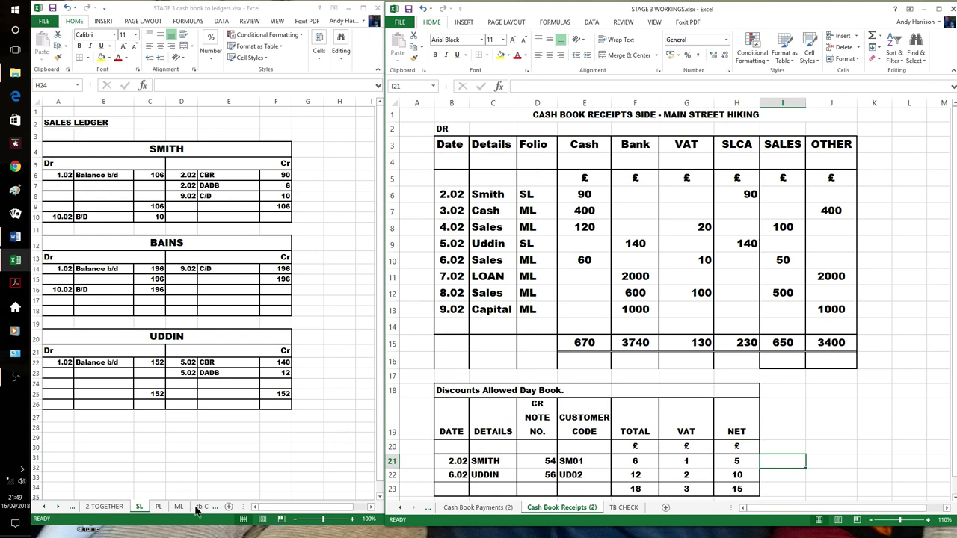
# Switch the ledgers workbook to the PL purchase ledger sheet
pyautogui.click(160, 508)
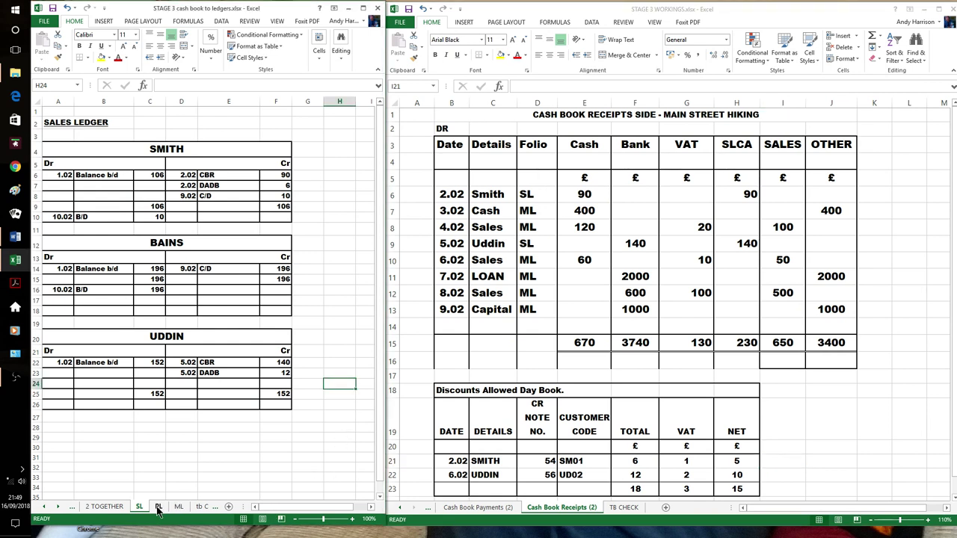
pyautogui.click(159, 508)
pyautogui.click(224, 471)
pyautogui.click(489, 510)
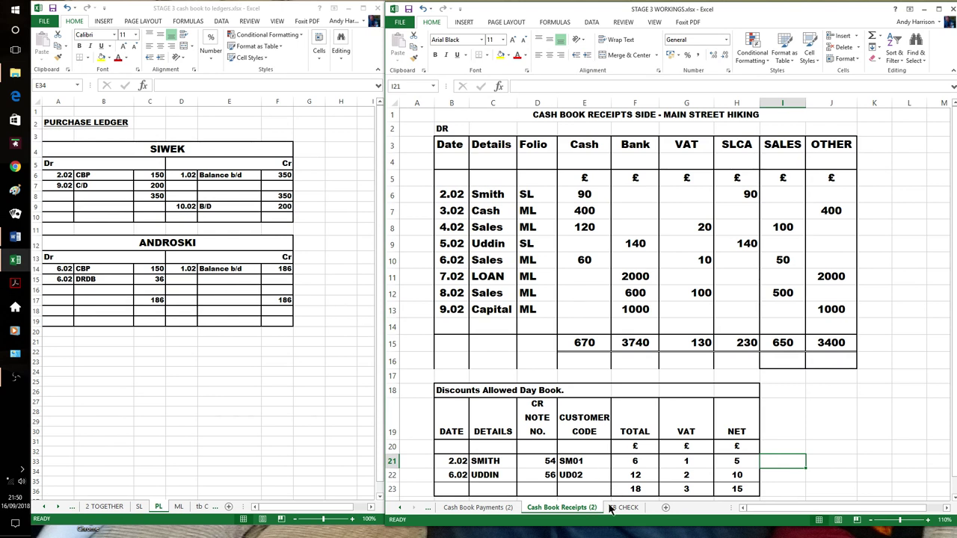
# Go to the ML (2) sheet and review its balanced accounts, including Discounts Received 170
pyautogui.click(73, 509)
pyautogui.click(72, 508)
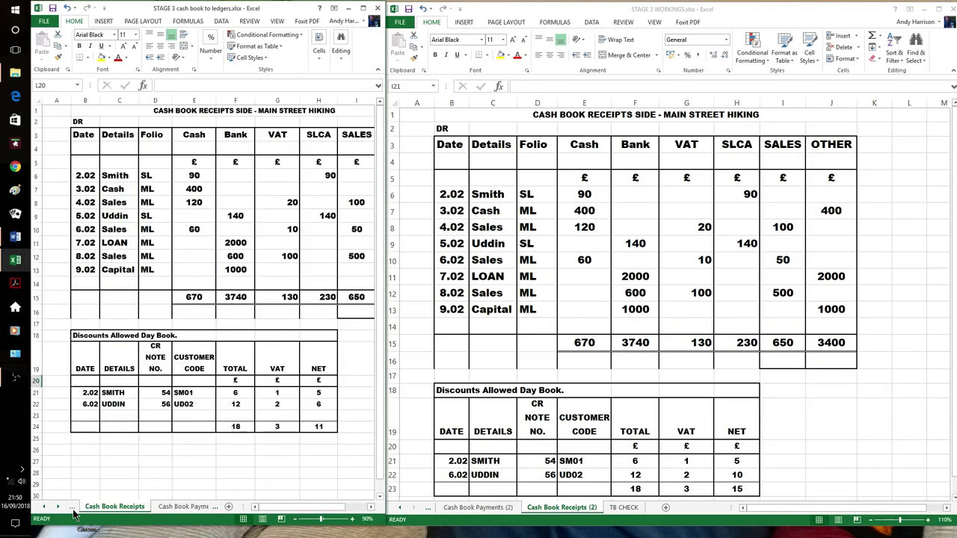
pyautogui.click(73, 509)
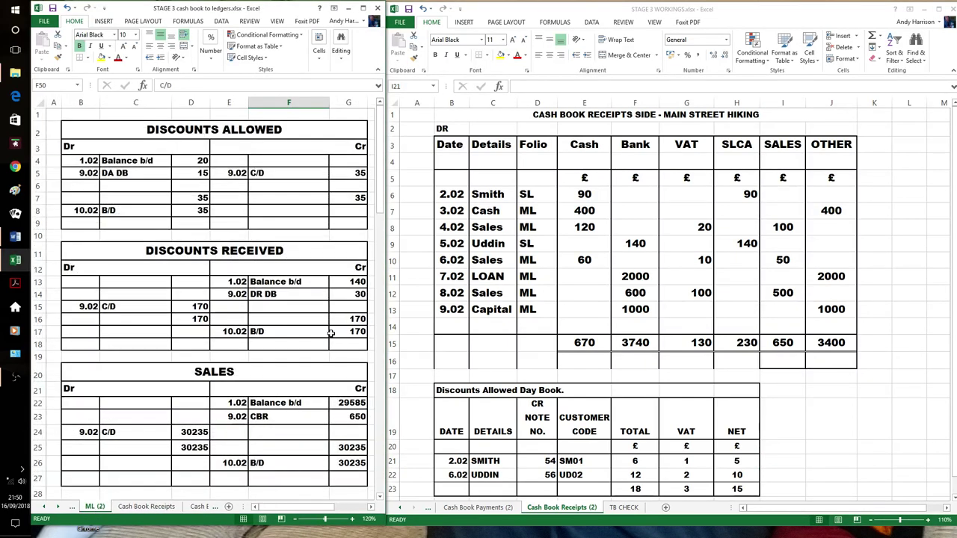
pyautogui.click(333, 332)
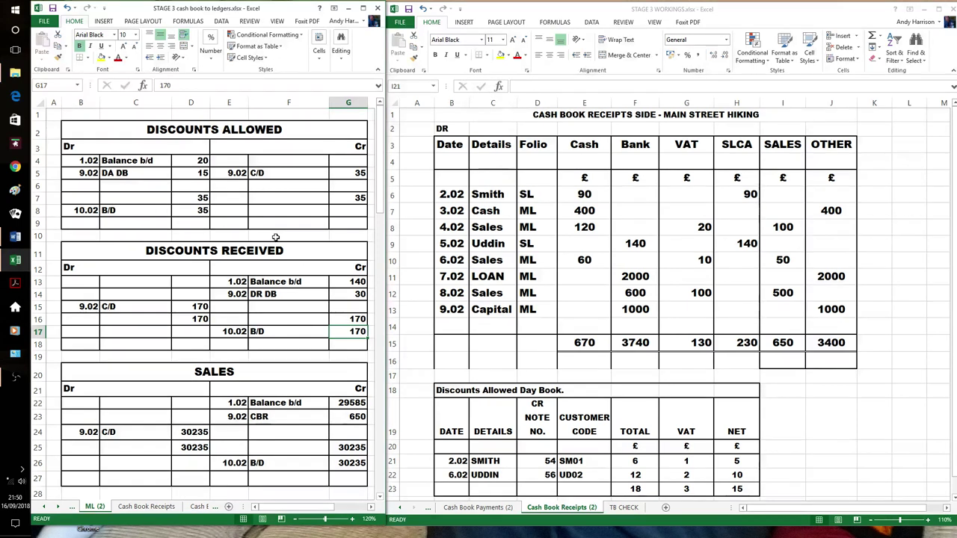
pyautogui.scroll(-9, 276, 237)
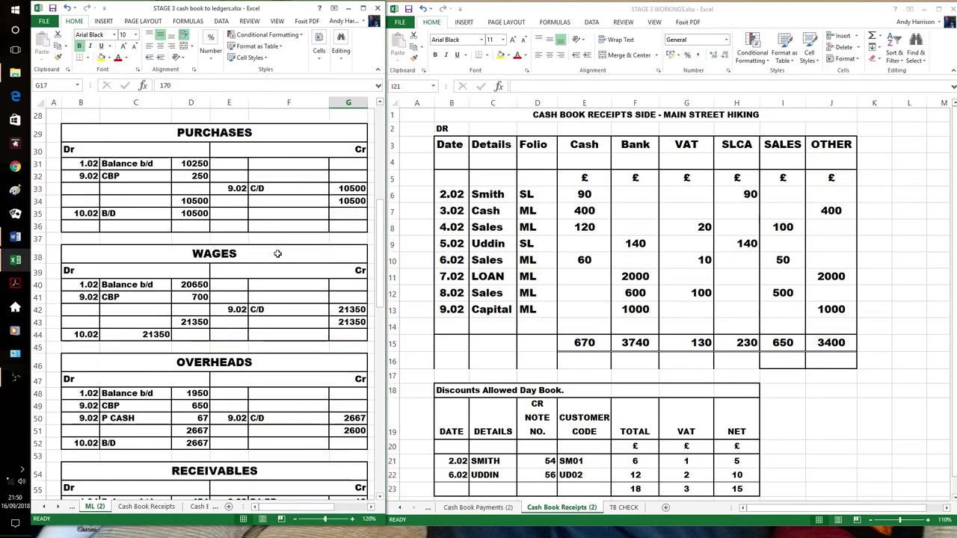
pyautogui.scroll(-10, 277, 254)
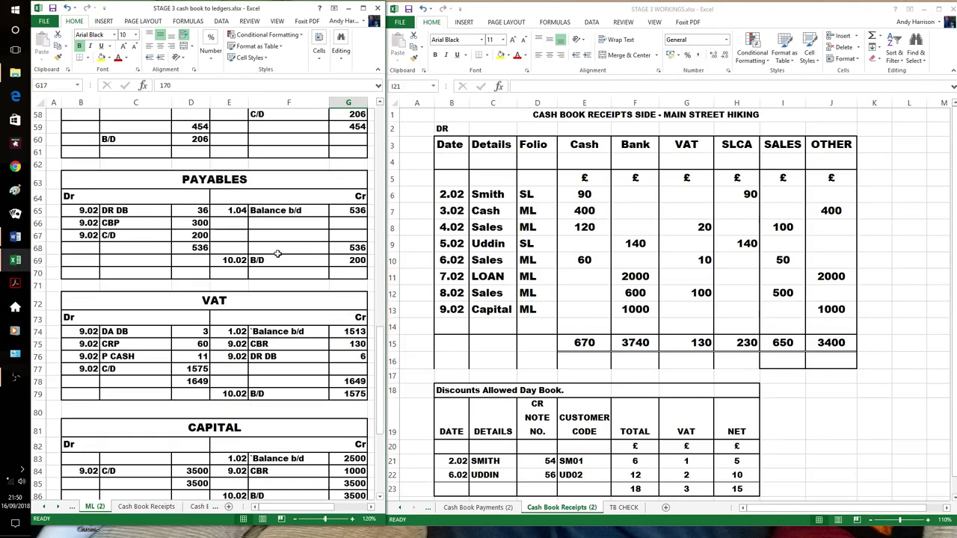
pyautogui.scroll(6, 277, 254)
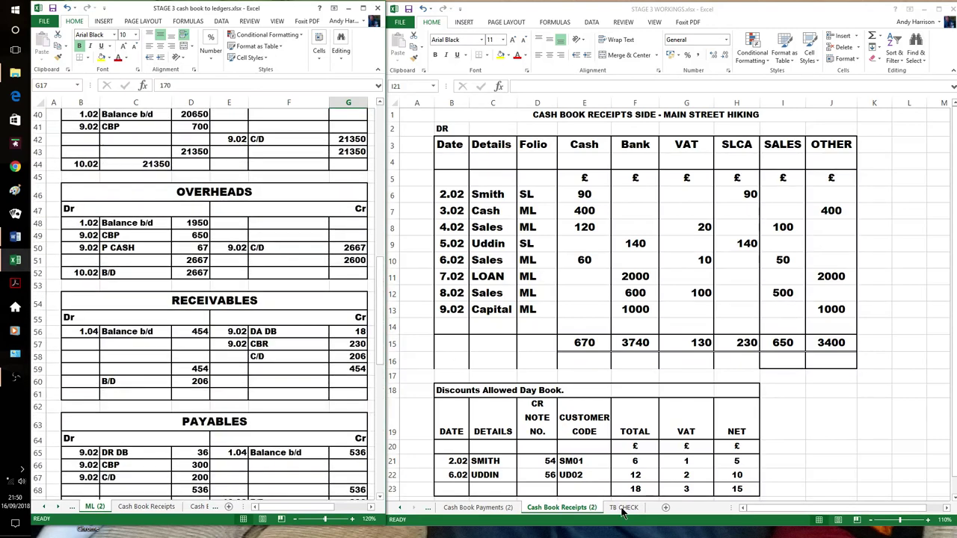
pyautogui.click(621, 512)
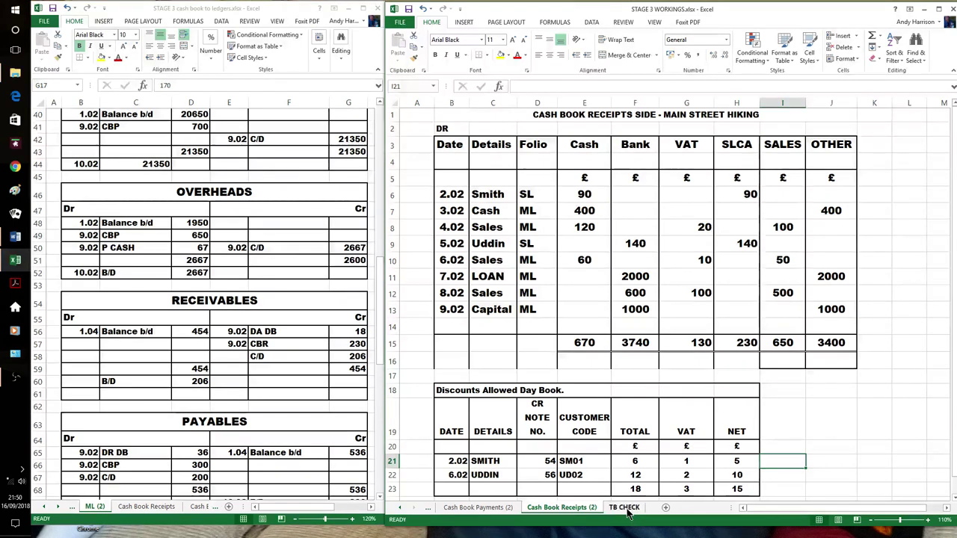
# Enter final balances of 35 Dr for Discounts Allowed and 170 Cr for Discounts Received
pyautogui.click(625, 508)
pyautogui.click(781, 424)
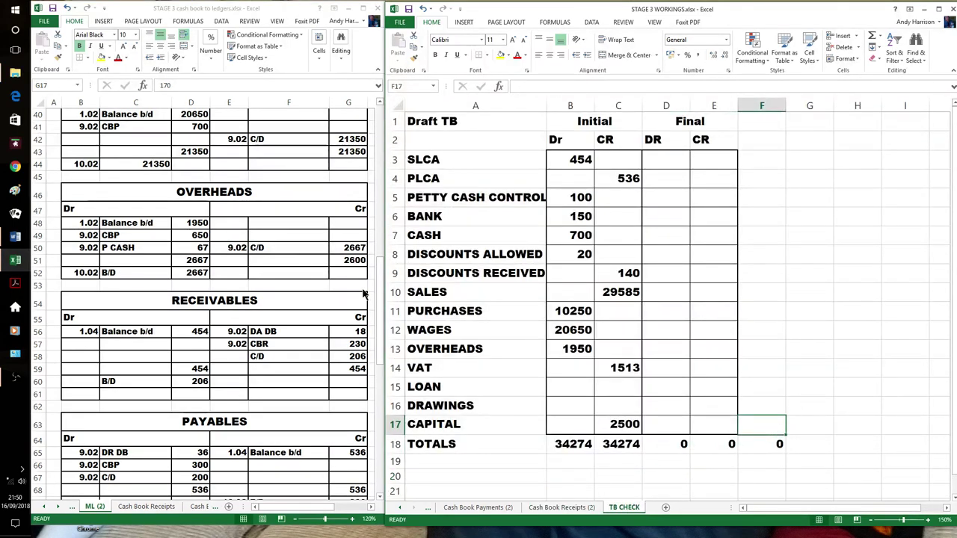
pyautogui.click(289, 259)
pyautogui.scroll(8, 290, 258)
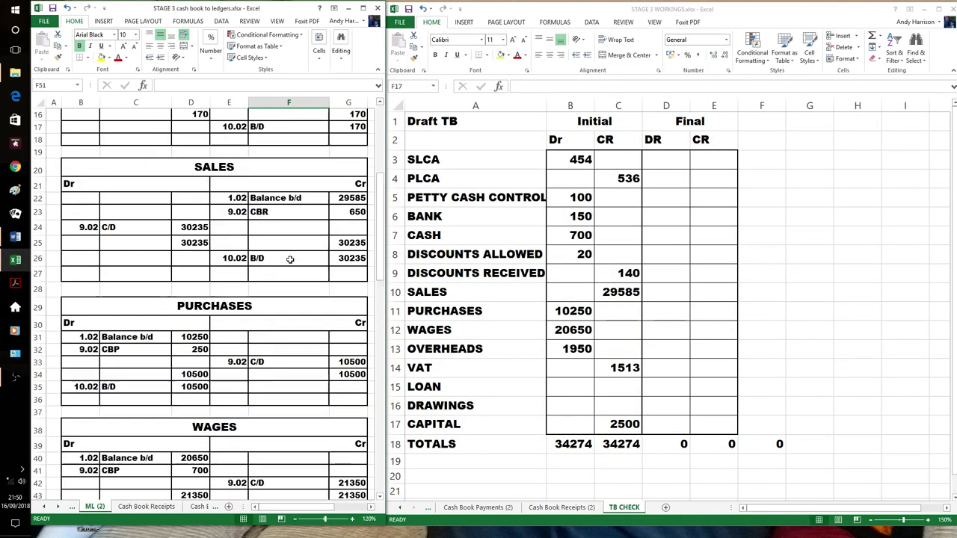
pyautogui.scroll(5, 290, 259)
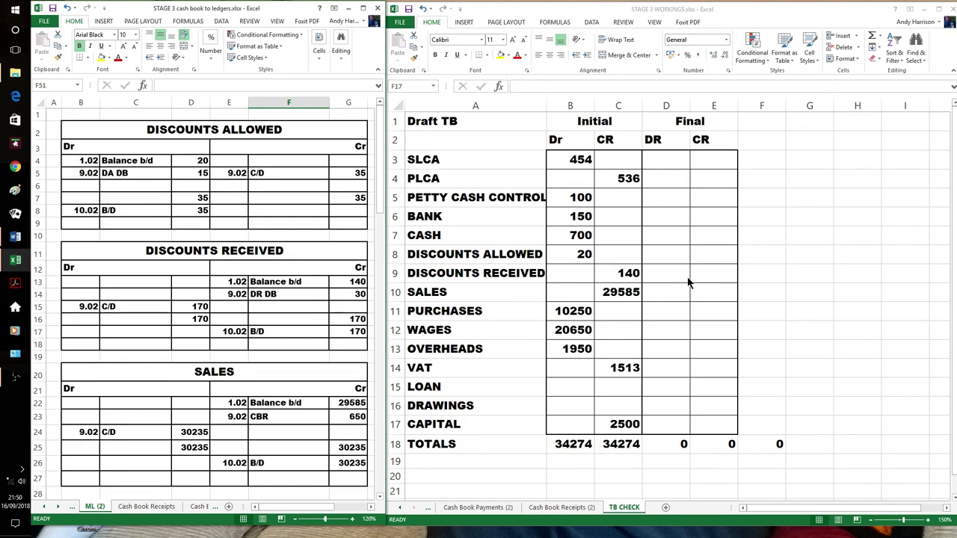
pyautogui.click(656, 256)
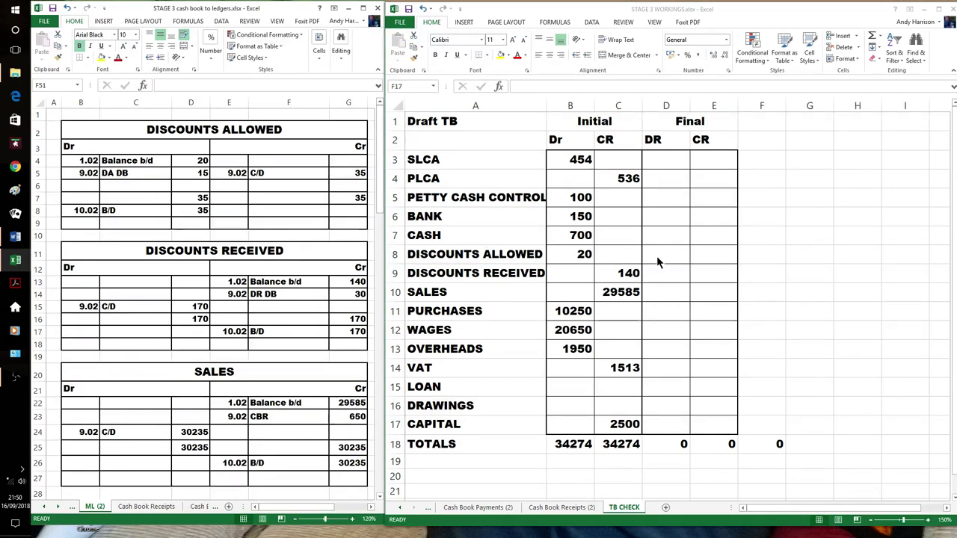
pyautogui.click(657, 256)
pyautogui.write('35')
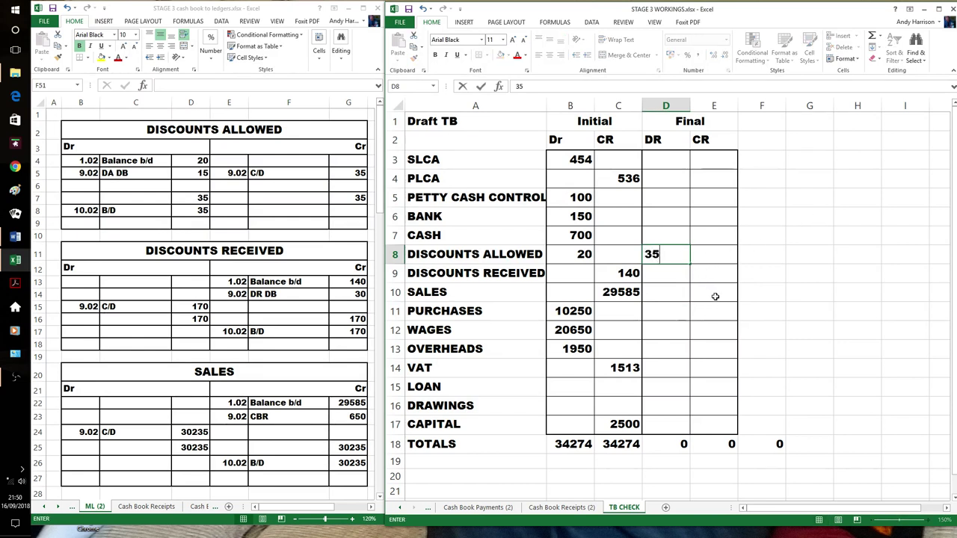
pyautogui.click(711, 273)
pyautogui.write('170')
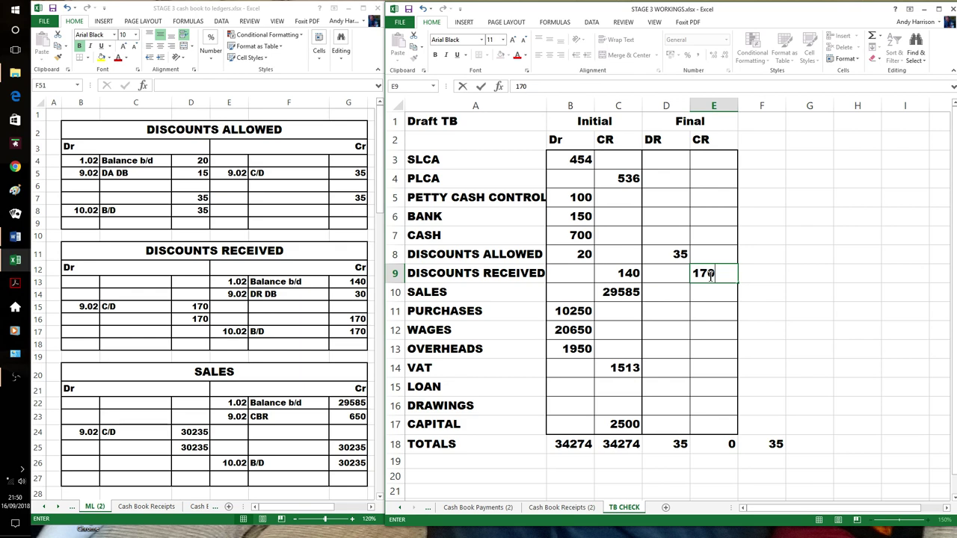
pyautogui.click(761, 287)
# Enter Sales as a 30235 final credit and Purchases as a 10500 final debit
pyautogui.scroll(-3, 299, 356)
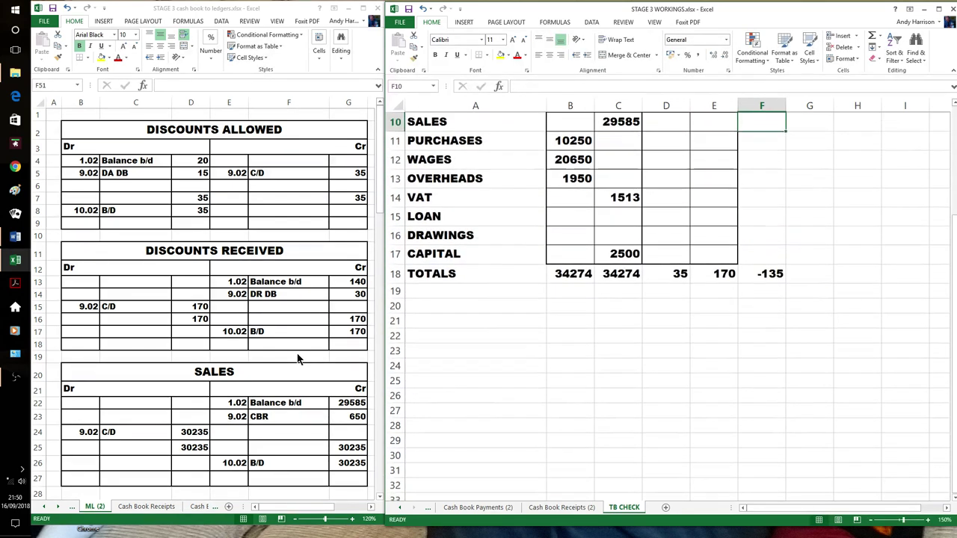
pyautogui.scroll(1, 354, 376)
pyautogui.scroll(-2, 344, 368)
pyautogui.scroll(-3, 343, 369)
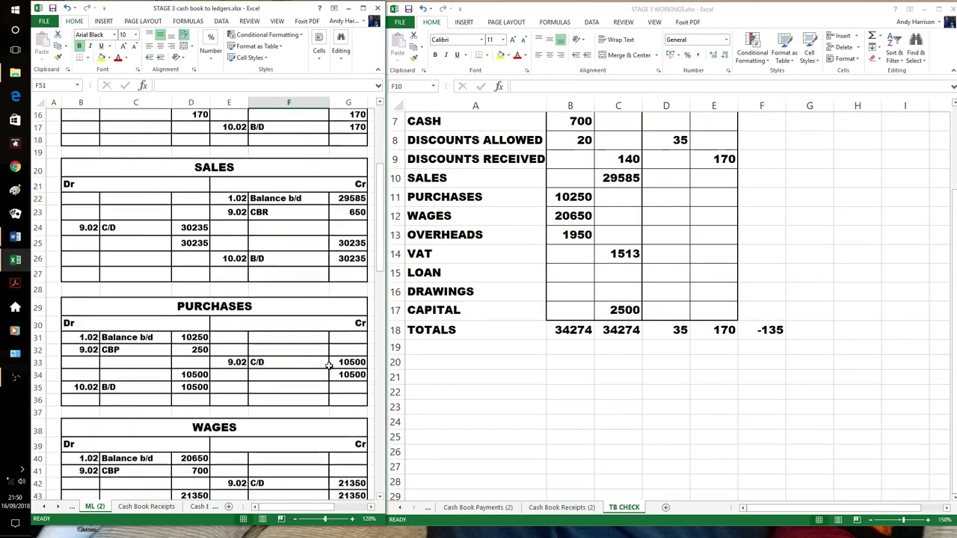
pyautogui.scroll(-1, 325, 364)
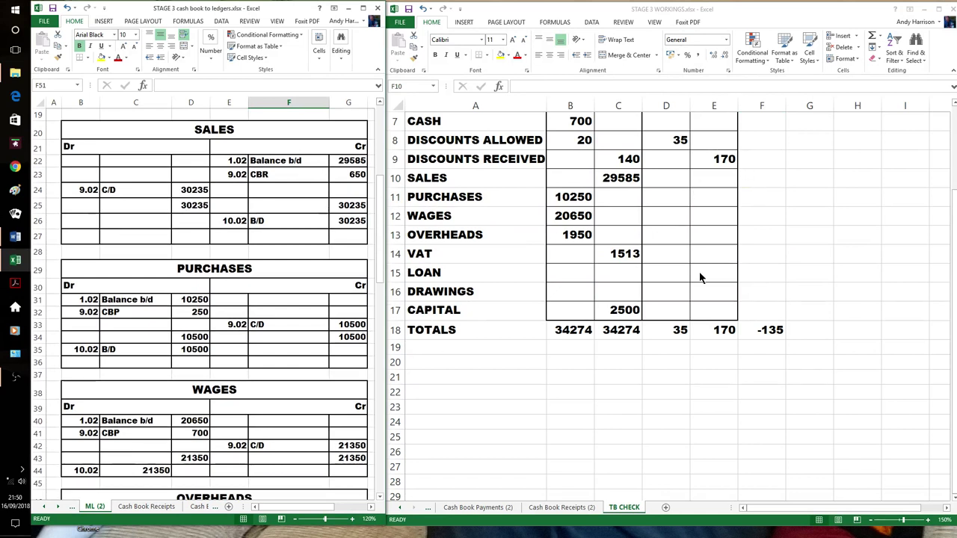
pyautogui.click(704, 173)
pyautogui.click(704, 177)
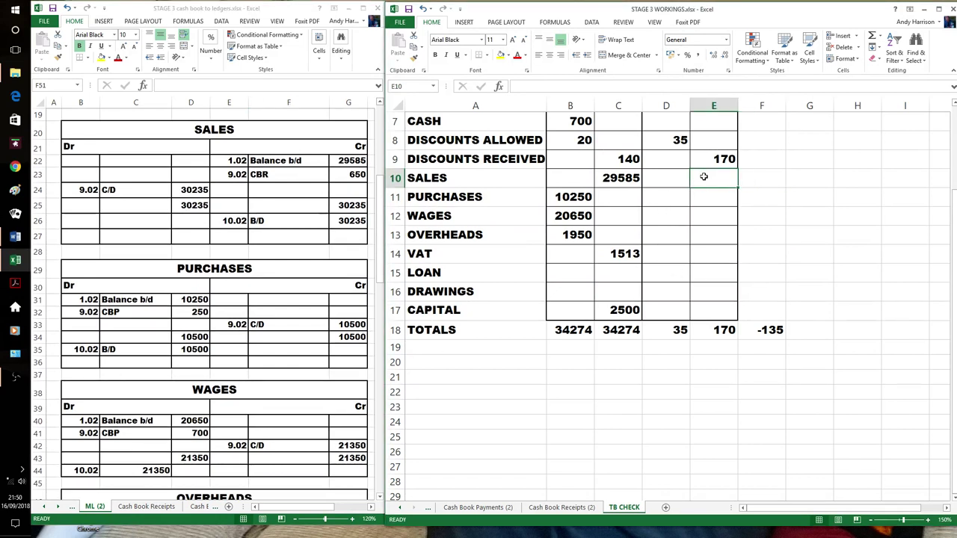
pyautogui.write('30')
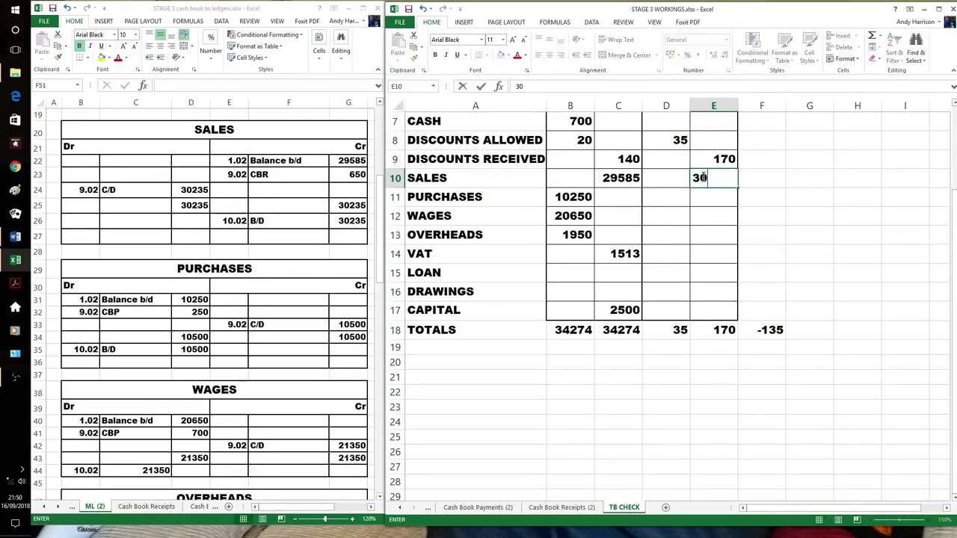
pyautogui.write('235')
pyautogui.click(653, 201)
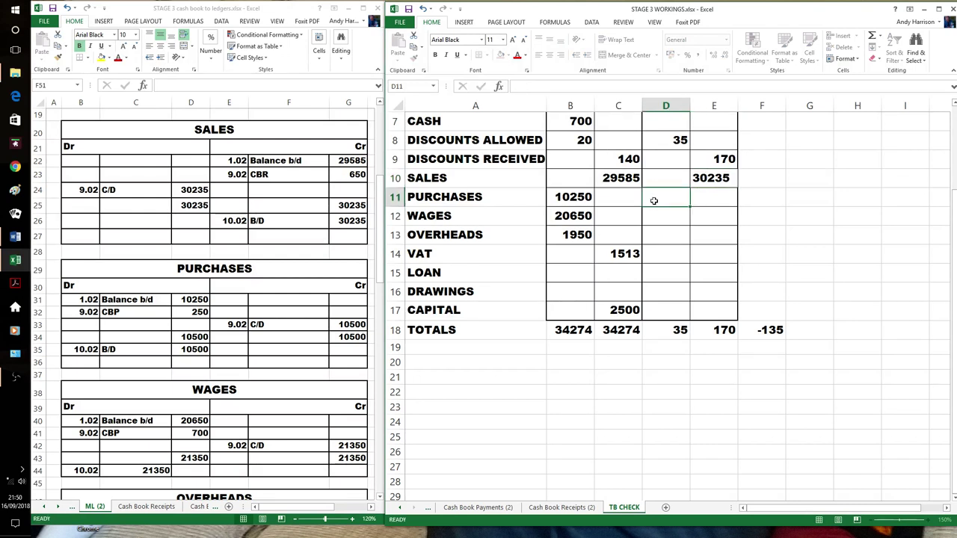
pyautogui.write('10')
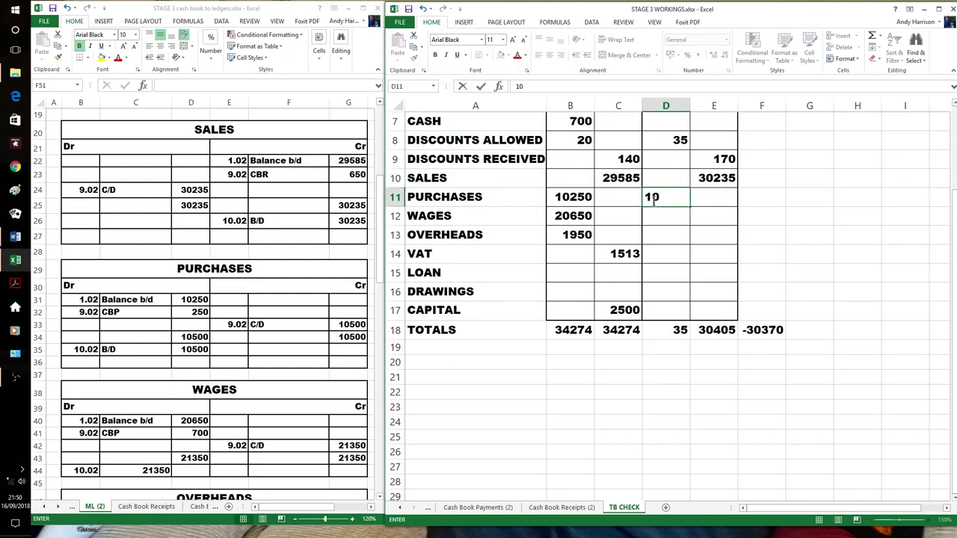
pyautogui.write('500')
pyautogui.click(655, 217)
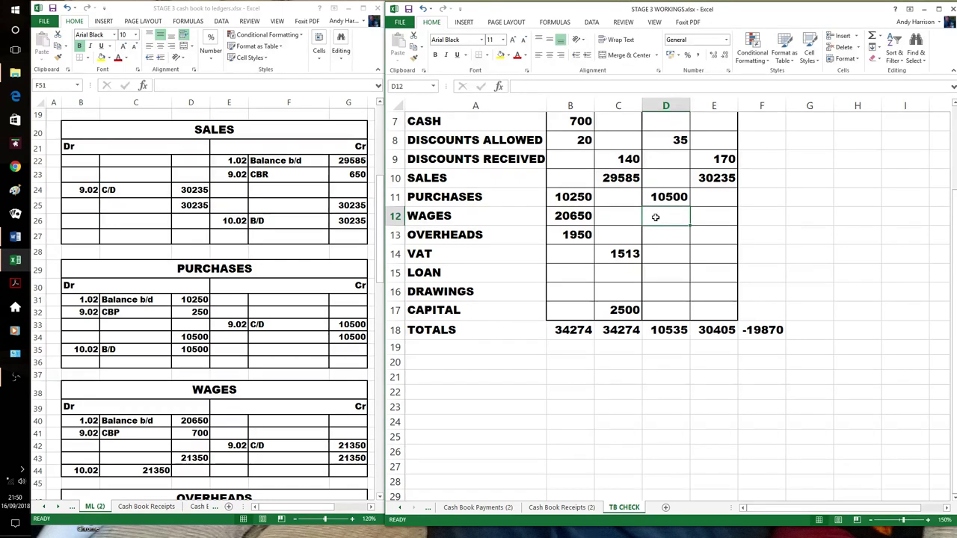
# Enter final debits of 21350 for Wages and 2667 for Overheads
pyautogui.write('21350')
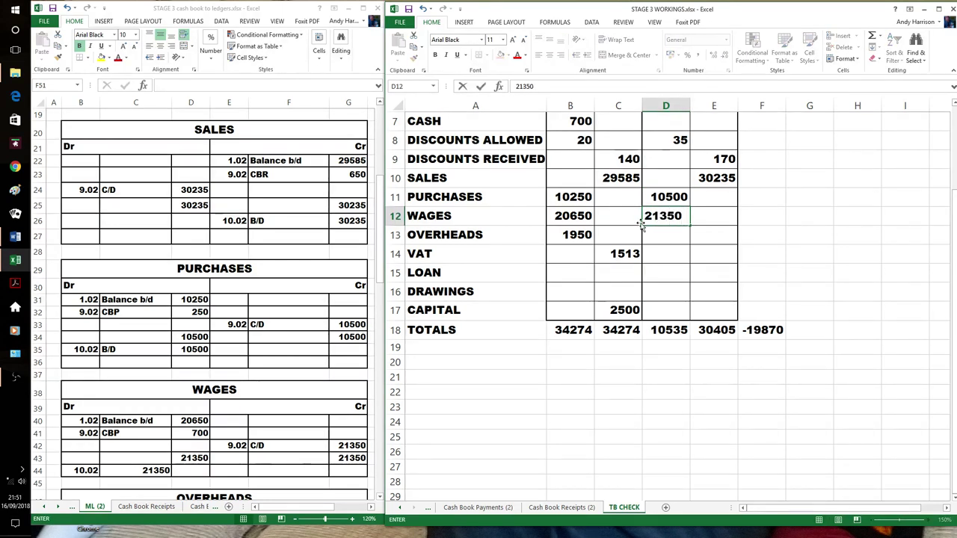
pyautogui.click(303, 317)
pyautogui.scroll(-3, 303, 317)
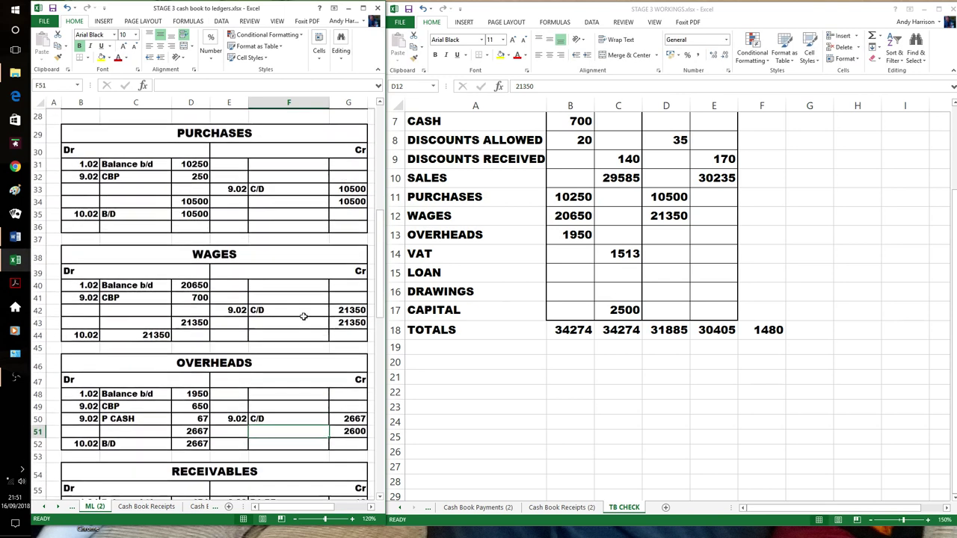
pyautogui.scroll(-4, 304, 317)
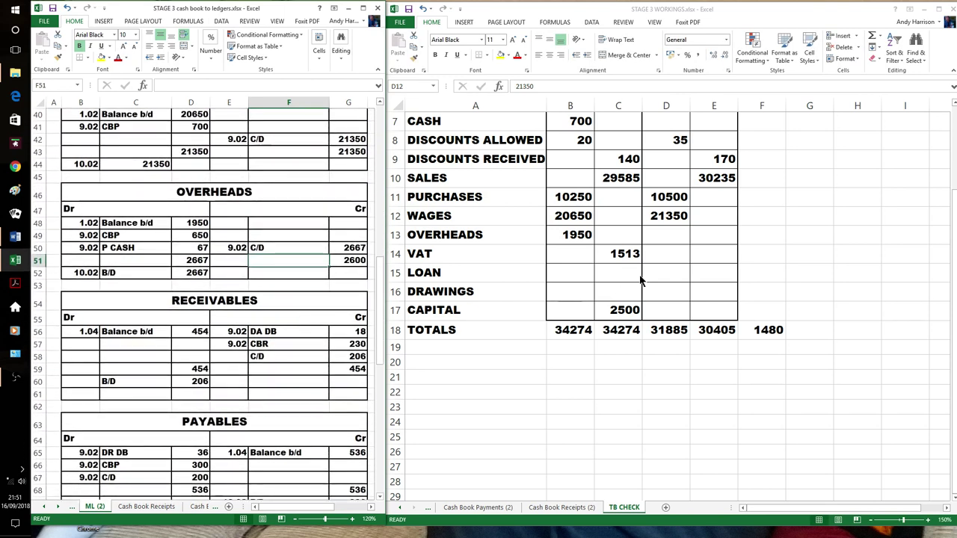
pyautogui.click(654, 234)
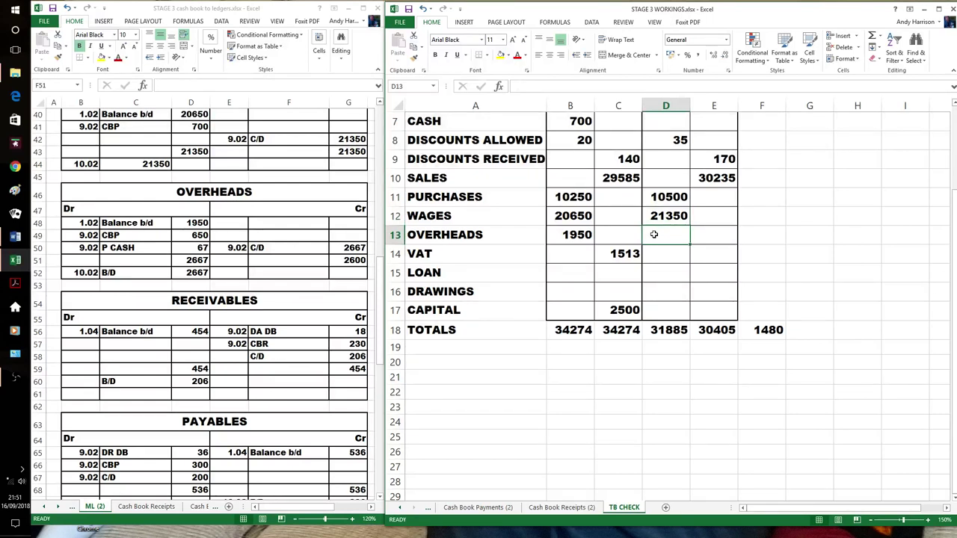
pyautogui.write('2667')
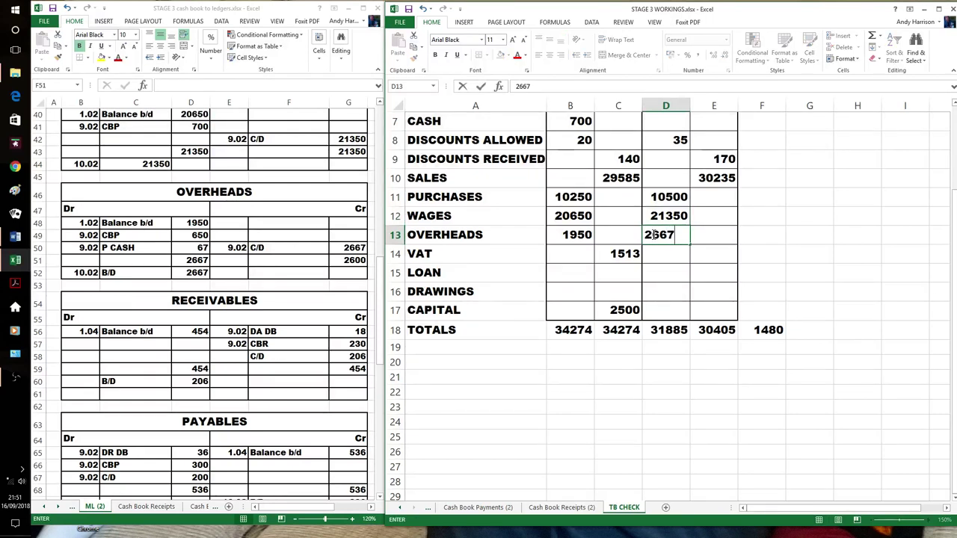
pyautogui.click(673, 254)
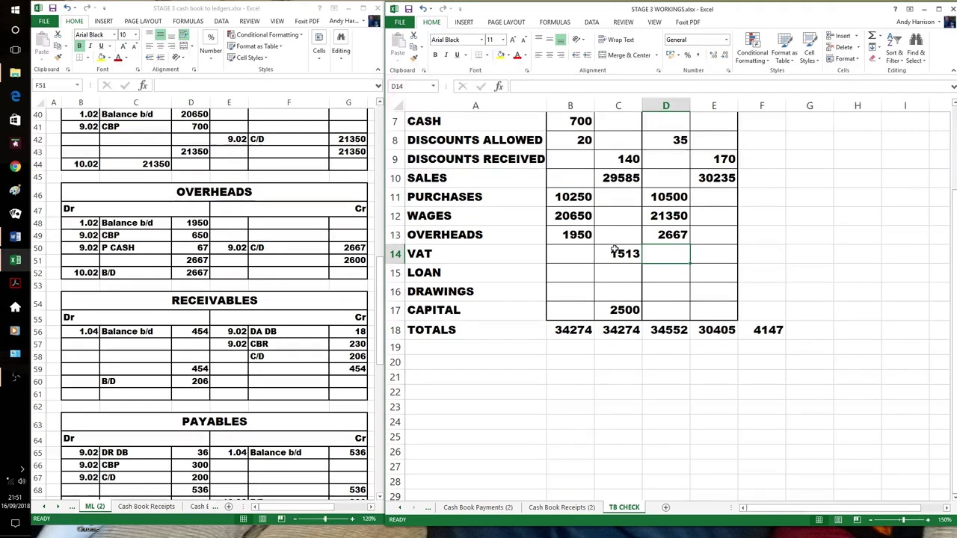
# Enter SLCA as a 206 final debit and PLCA as a 200 final credit
pyautogui.click(628, 216)
pyautogui.scroll(2, 626, 216)
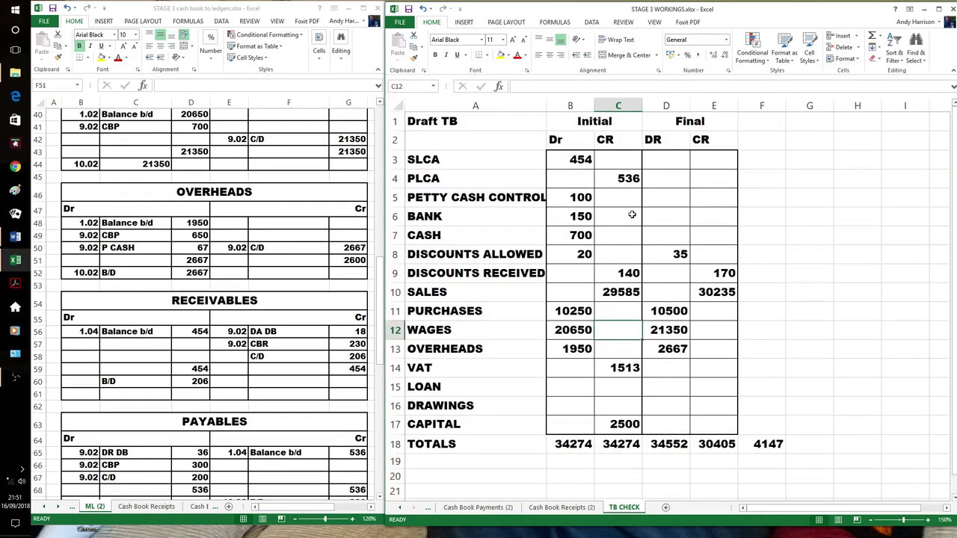
pyautogui.click(665, 163)
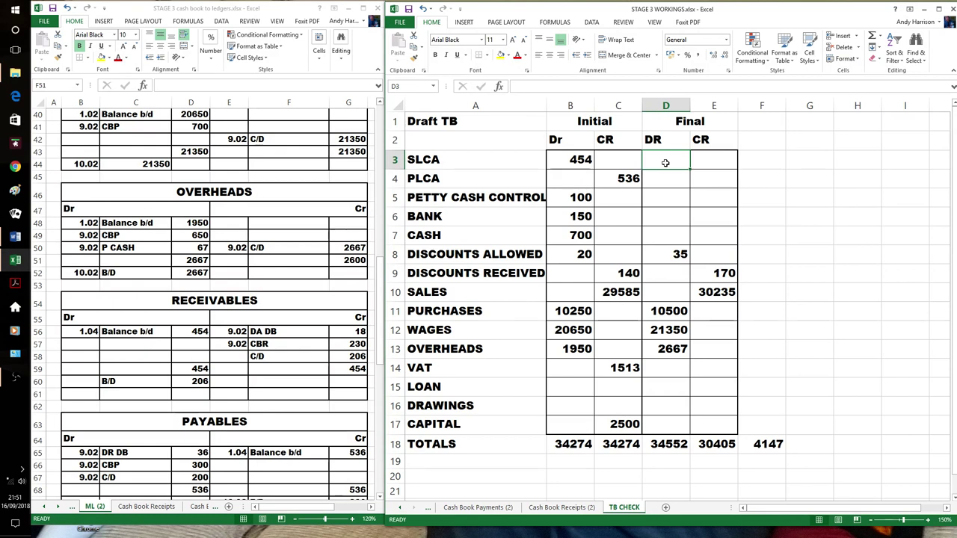
pyautogui.write('206')
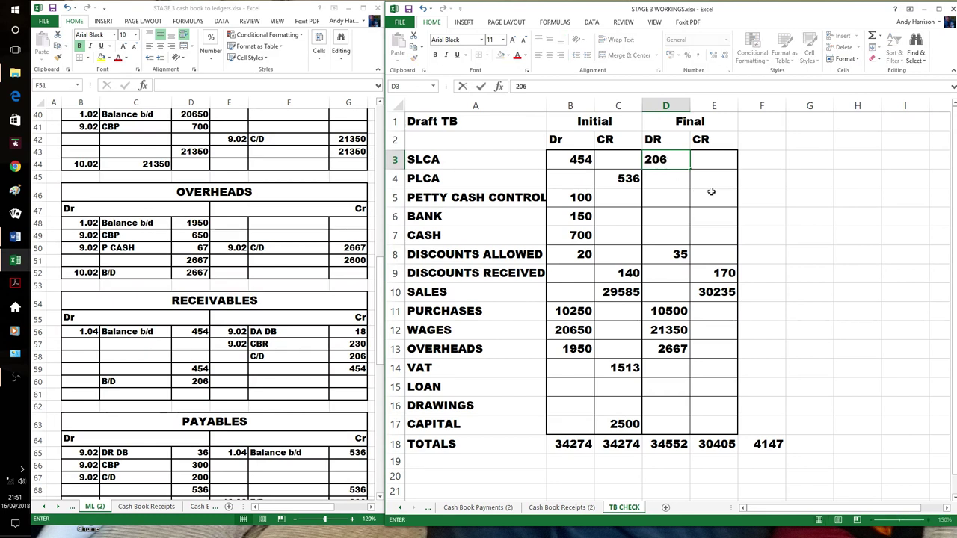
pyautogui.click(711, 192)
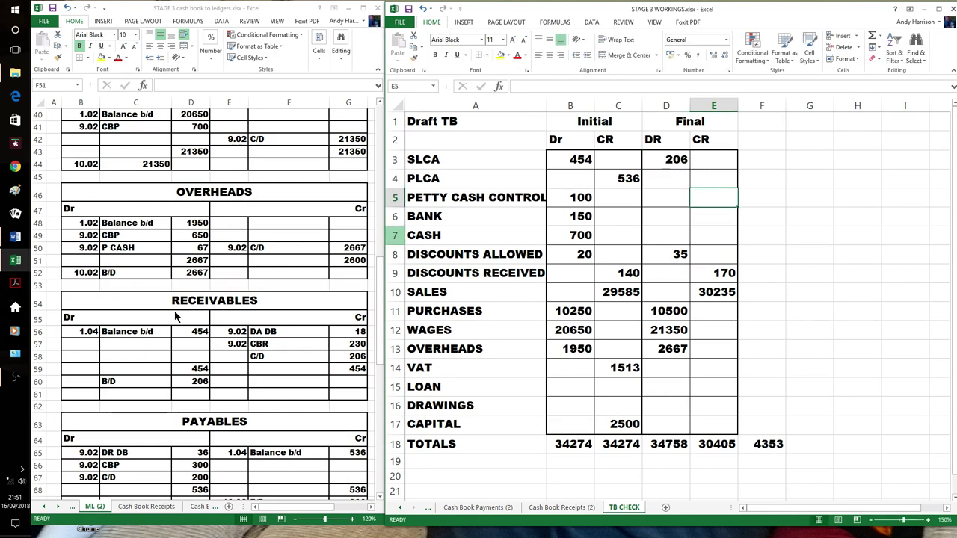
pyautogui.click(235, 355)
pyautogui.scroll(-1, 235, 353)
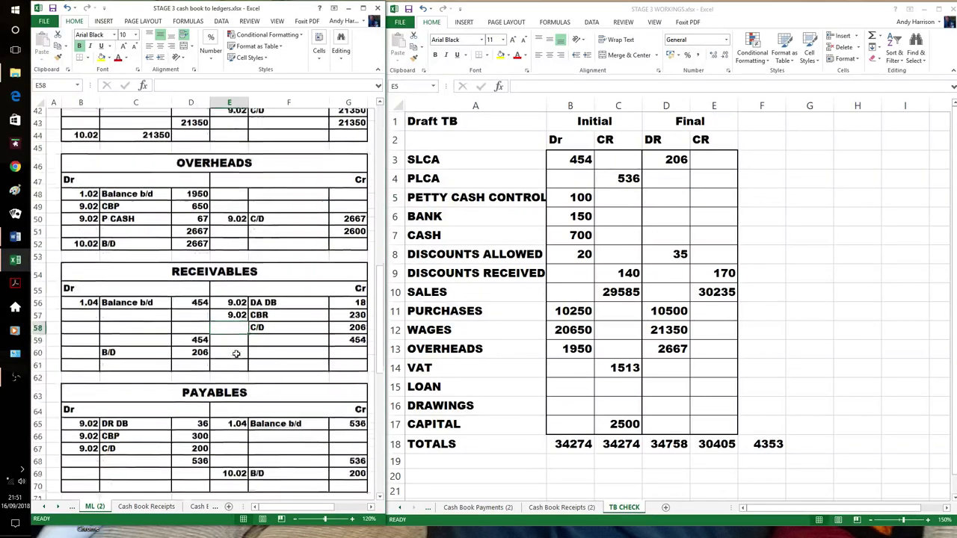
pyautogui.scroll(-4, 236, 353)
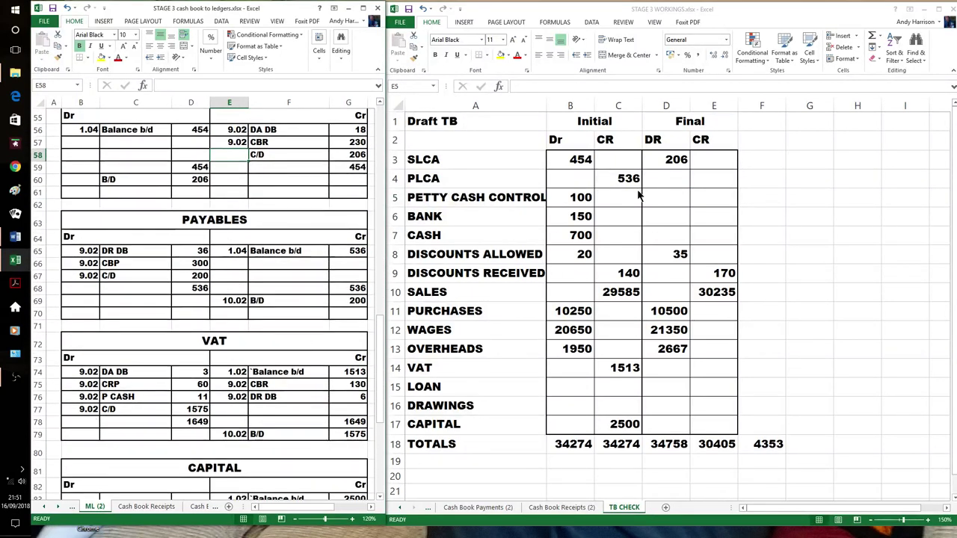
pyautogui.click(704, 178)
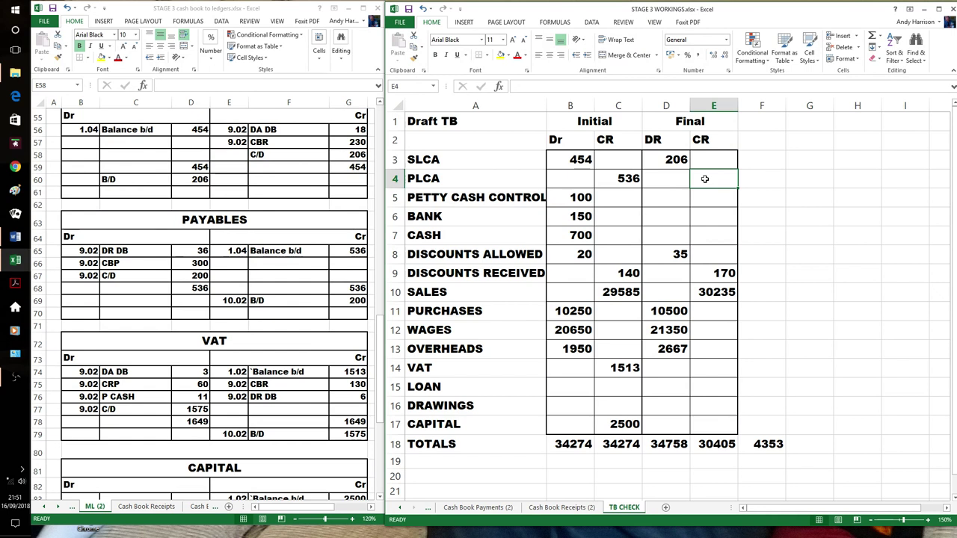
pyautogui.write('3')
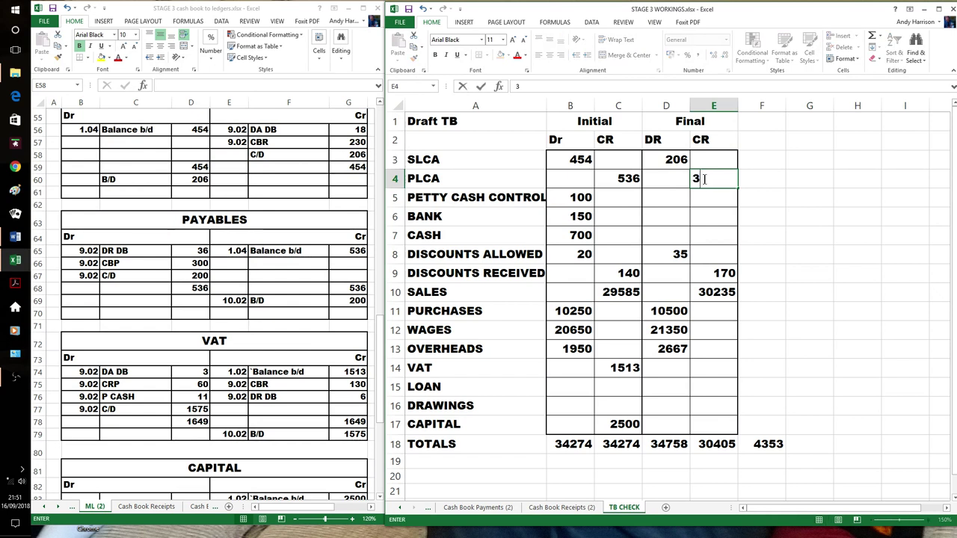
pyautogui.write('200')
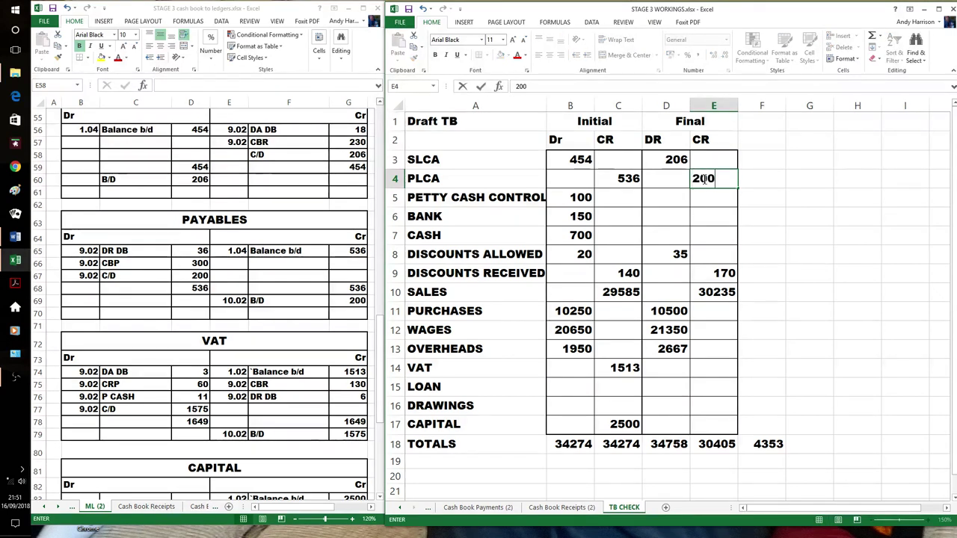
pyautogui.click(663, 202)
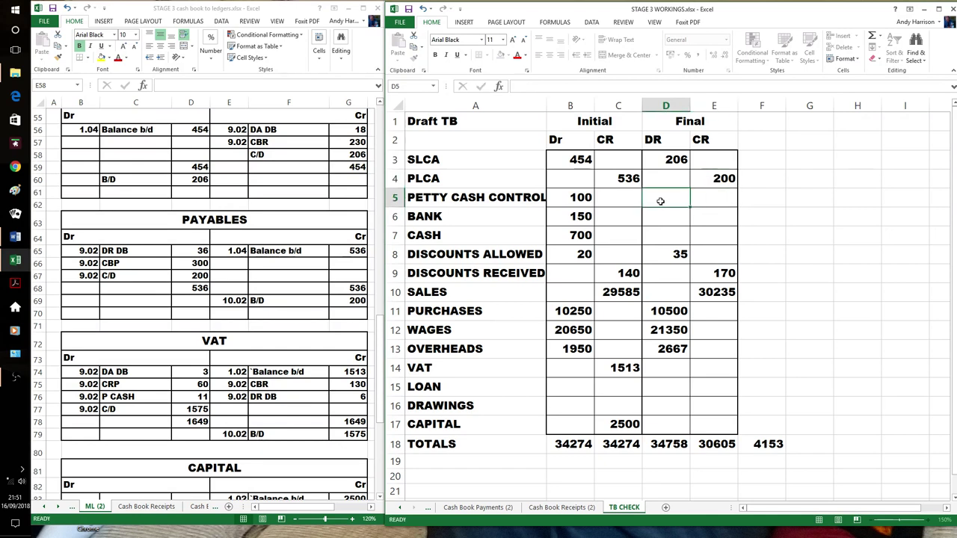
# Enter the VAT final credit balance of 1575
pyautogui.click(264, 276)
pyautogui.scroll(-4, 265, 276)
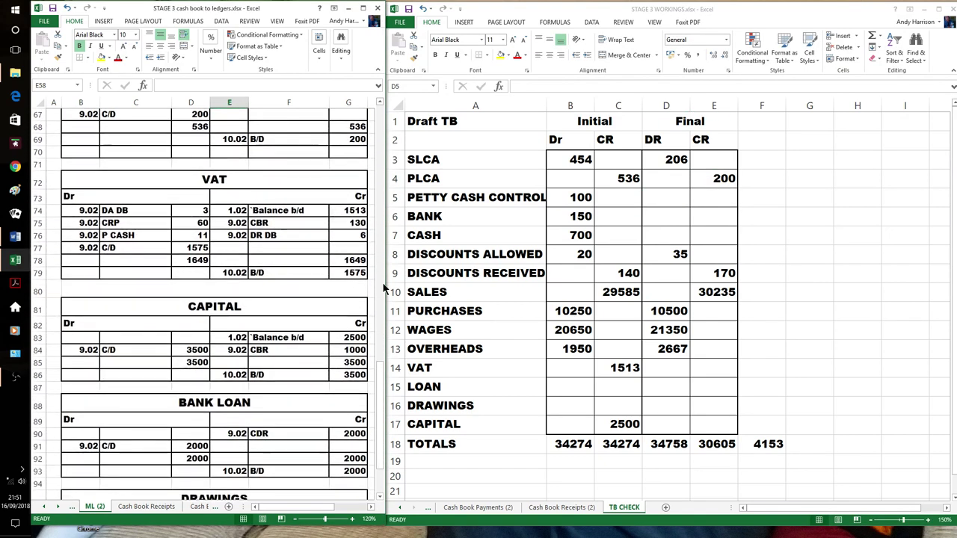
pyautogui.click(703, 370)
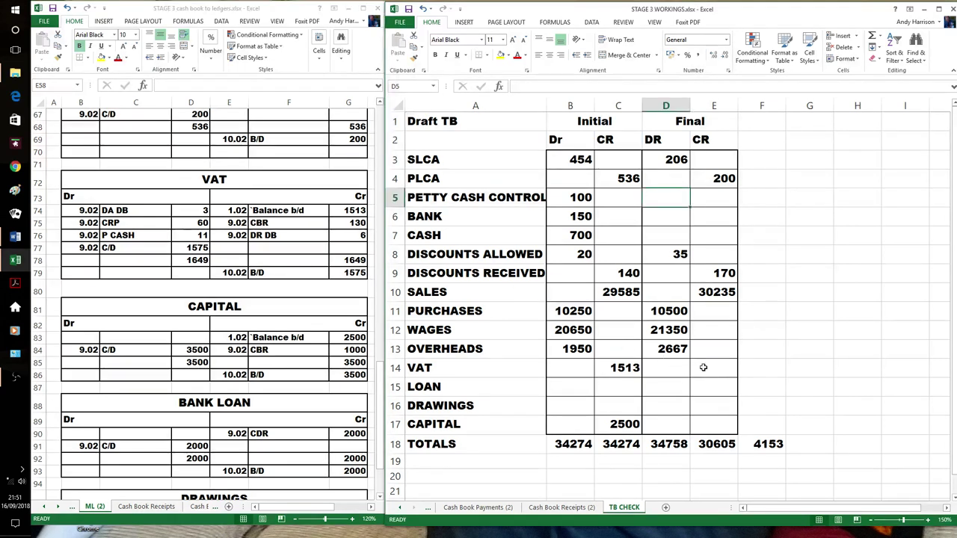
pyautogui.write('1575')
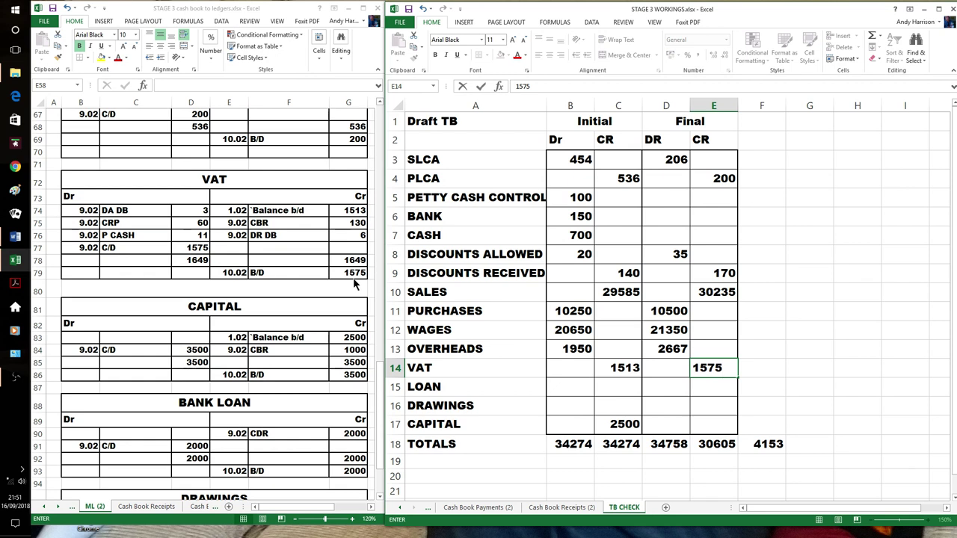
pyautogui.click(281, 262)
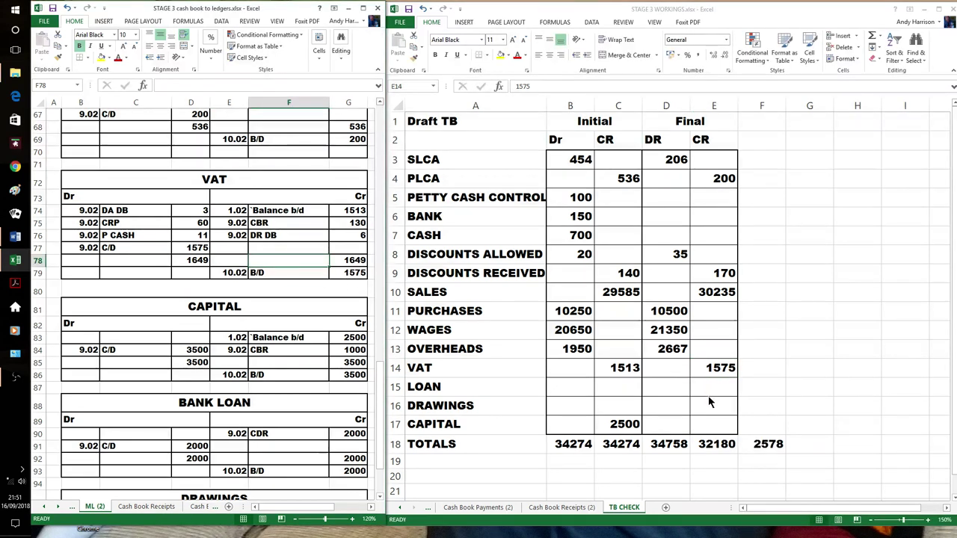
# Enter Capital 3500 and Loan 2000 as final credits and Drawings 400 as a debit
pyautogui.click(707, 426)
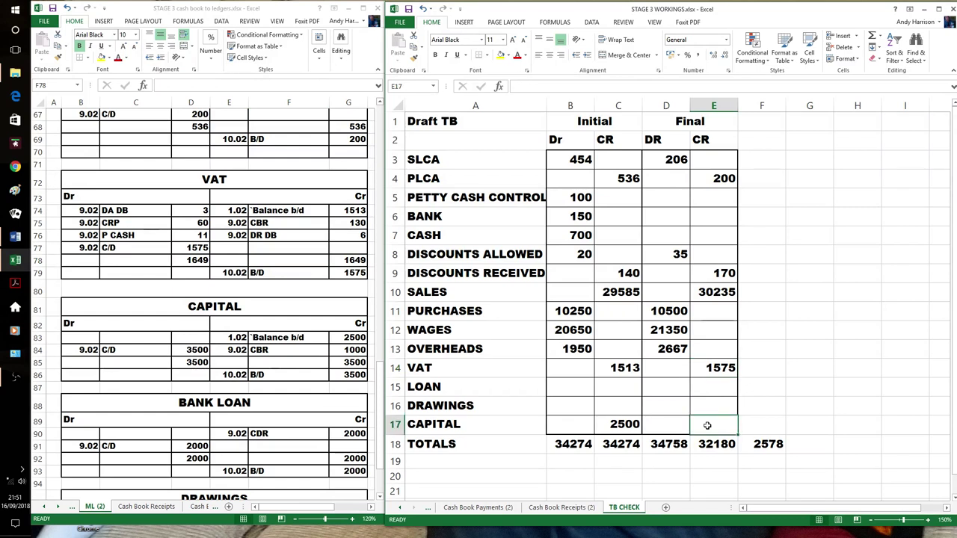
pyautogui.write('3500')
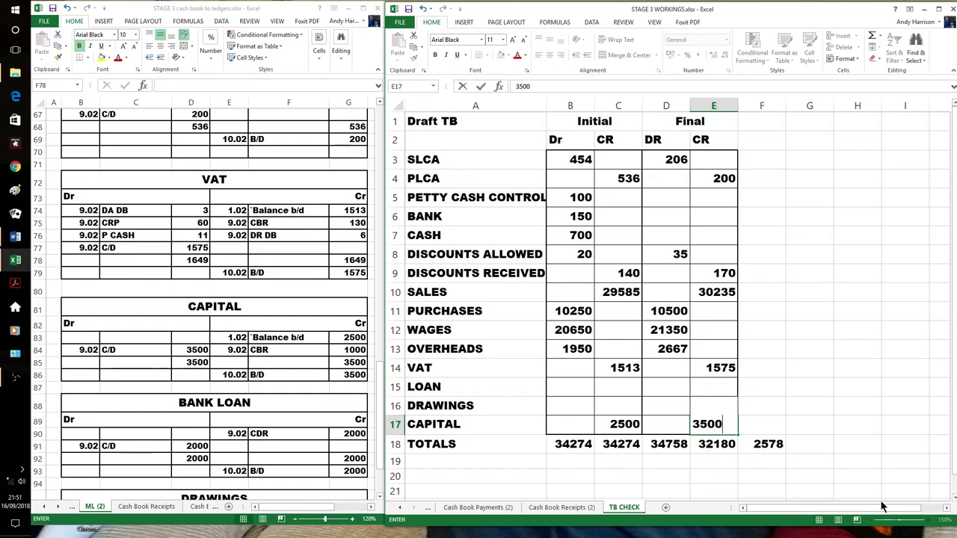
pyautogui.click(707, 388)
pyautogui.write('200')
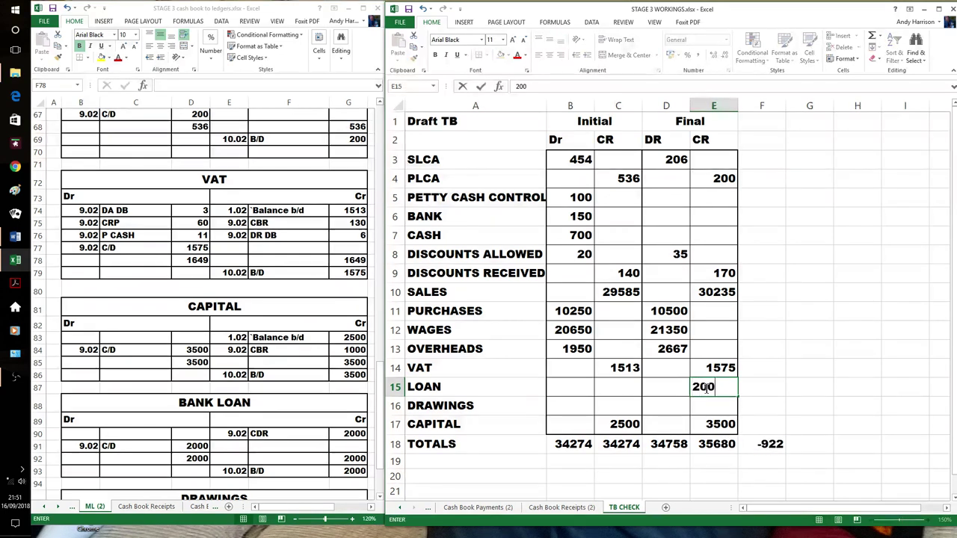
pyautogui.write('0')
pyautogui.click(654, 411)
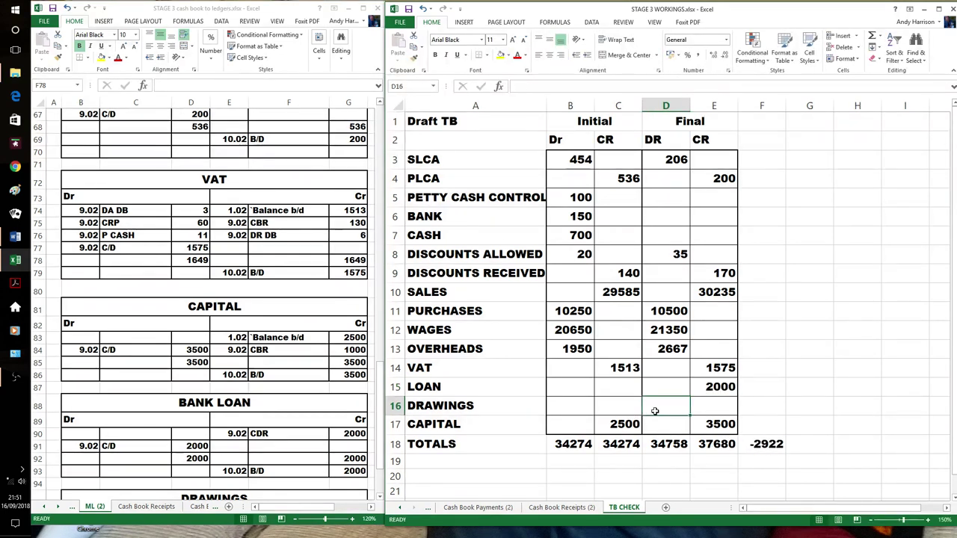
pyautogui.write('400')
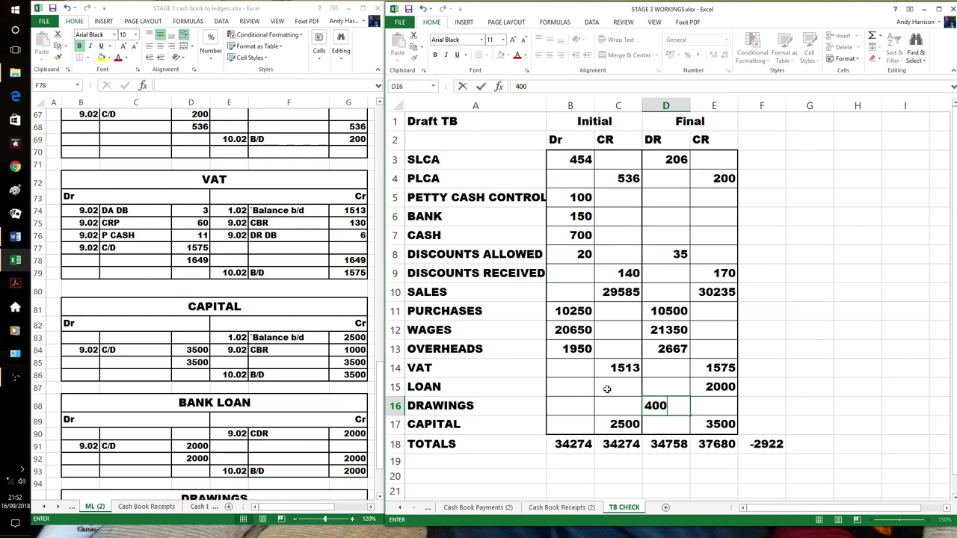
pyautogui.scroll(-4, 353, 366)
pyautogui.scroll(6, 352, 366)
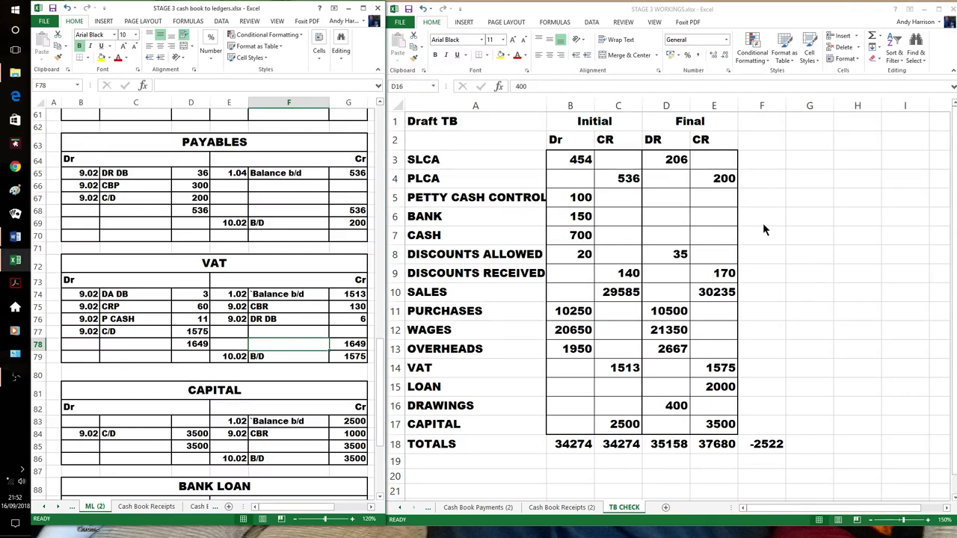
# Record Petty Cash Control at 100 final Dr, then bring up Cash Book Receipts (2)
pyautogui.click(670, 198)
pyautogui.write('1')
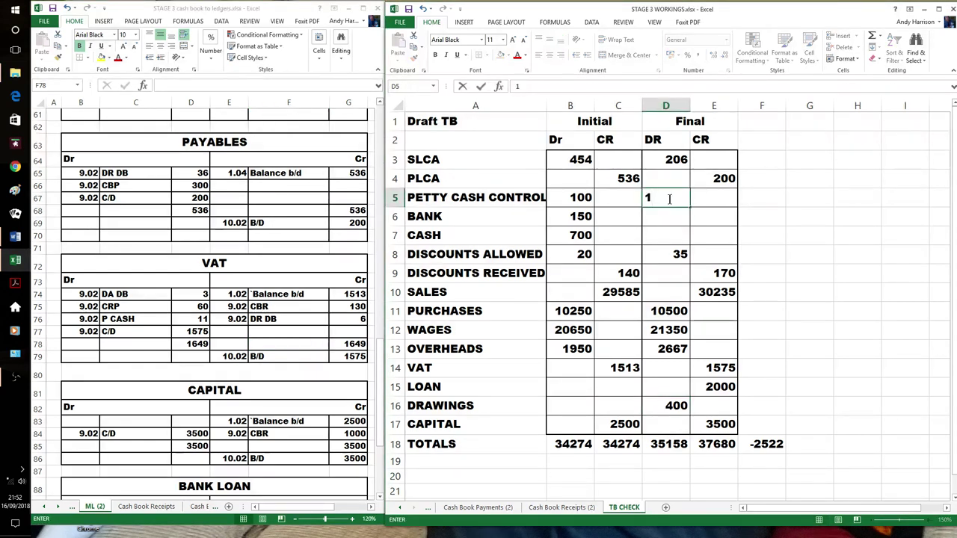
pyautogui.write('00')
pyautogui.click(760, 224)
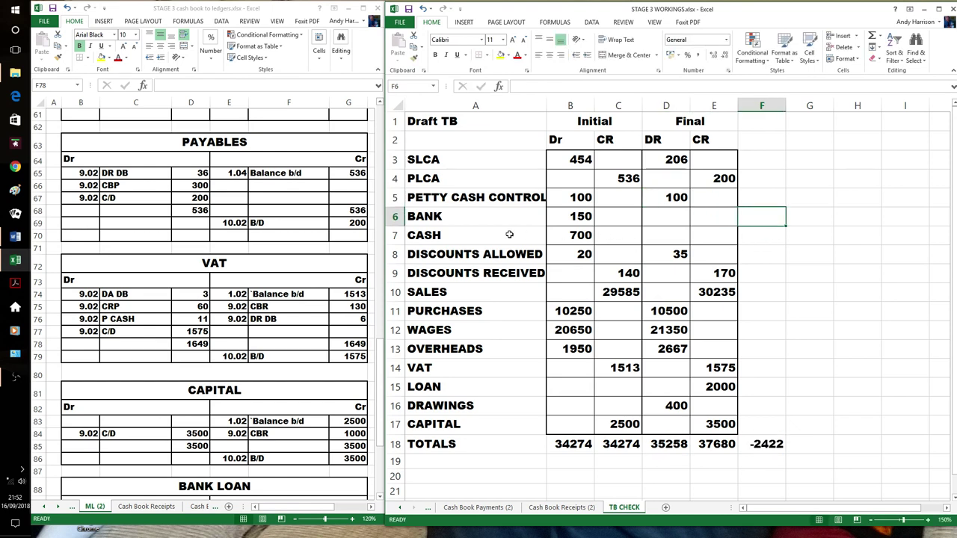
pyautogui.click(478, 508)
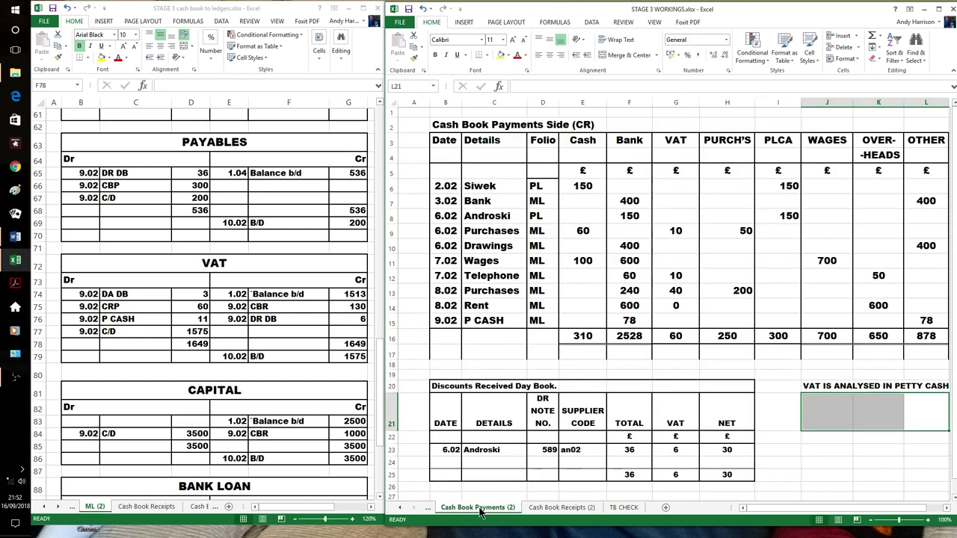
pyautogui.click(539, 508)
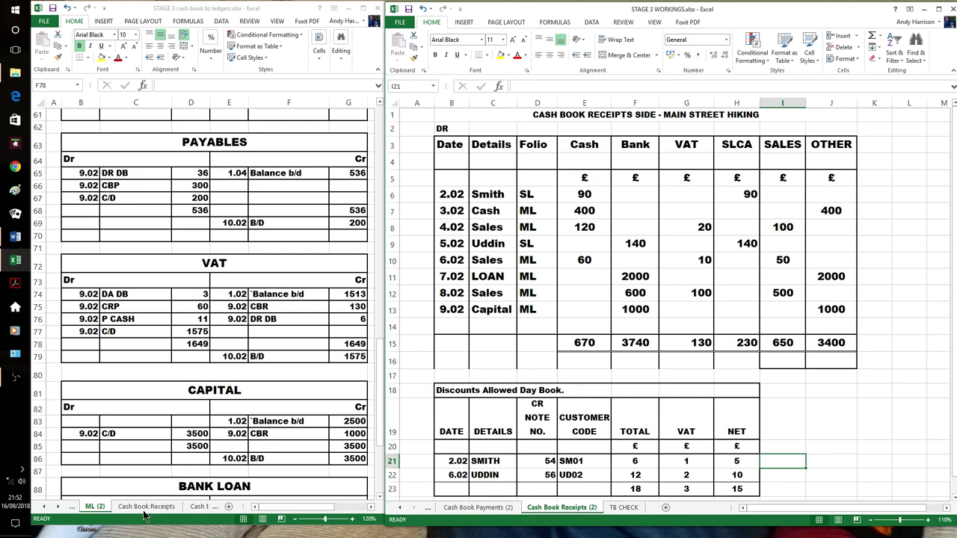
# Show the ledgers' bank and cash control sheet (1362 and 1060 b/d) beside Cash Book Payments (2)
pyautogui.click(209, 508)
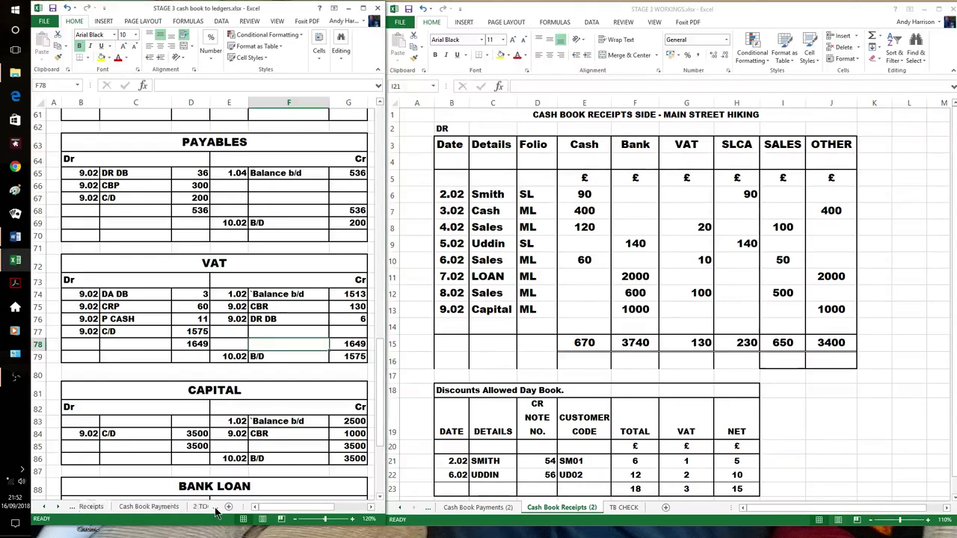
pyautogui.click(215, 508)
pyautogui.click(214, 507)
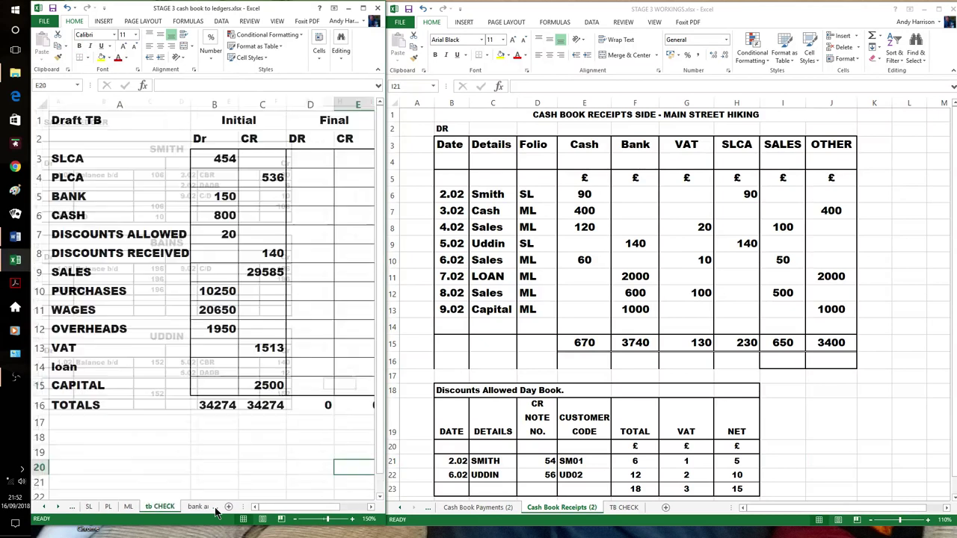
pyautogui.click(199, 507)
pyautogui.click(246, 486)
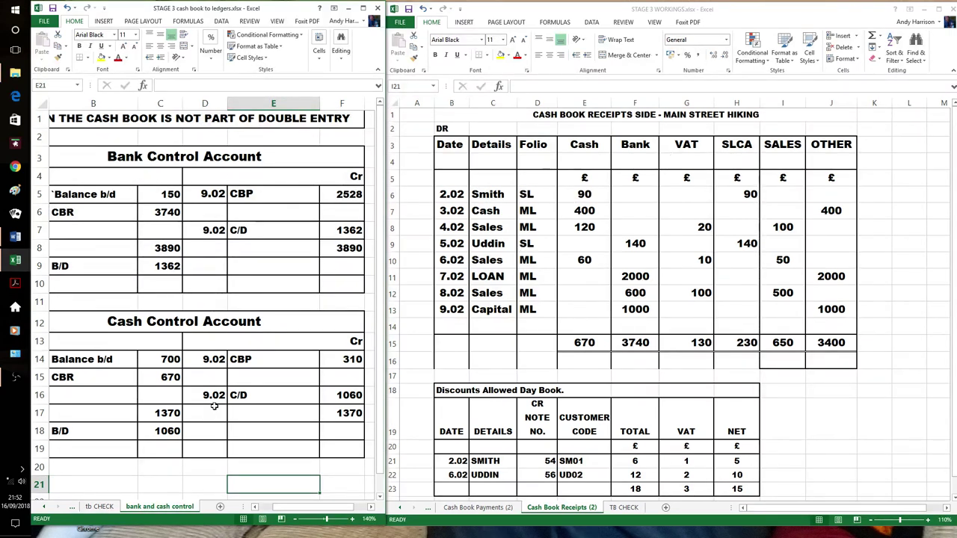
pyautogui.moveTo(287, 507); pyautogui.dragTo(288, 511)
pyautogui.click(502, 515)
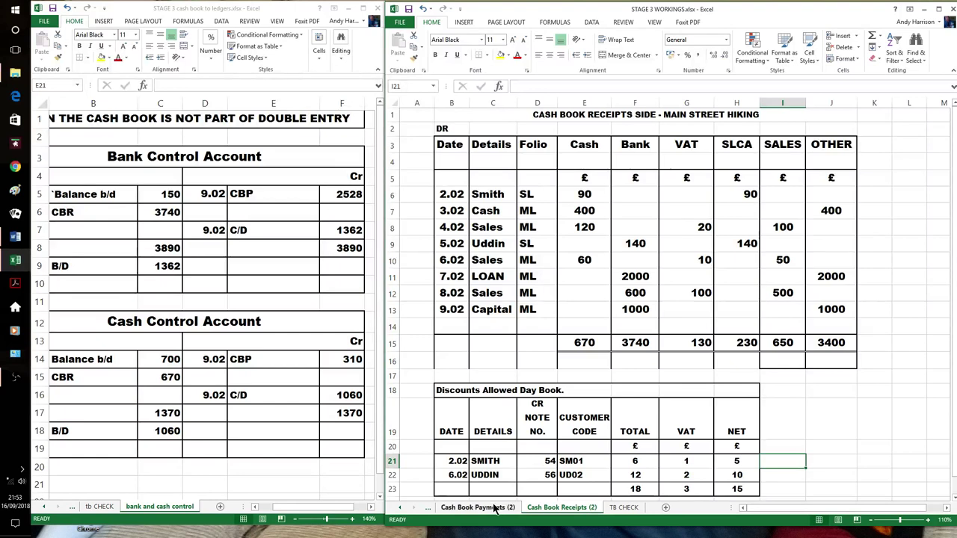
pyautogui.click(493, 509)
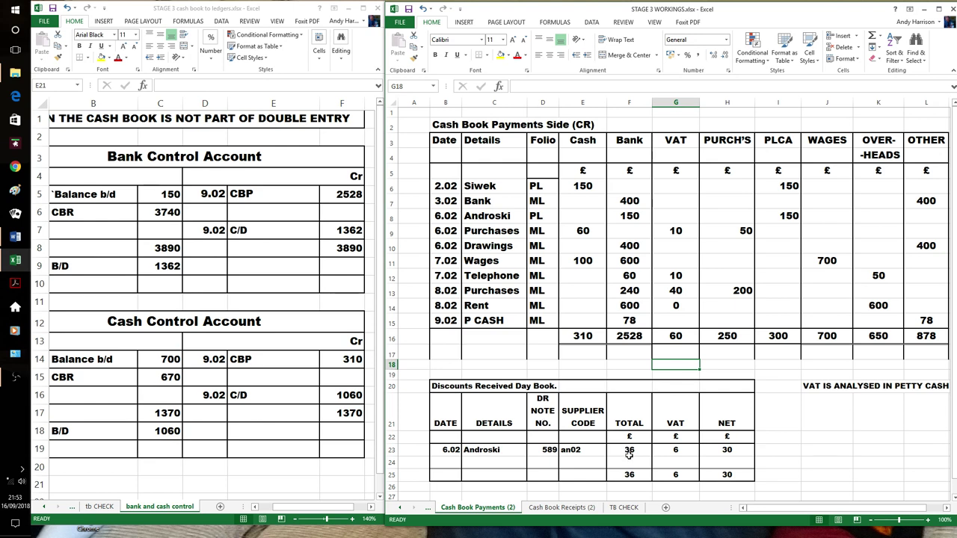
# On TB CHECK, enter Bank 1362 and Cash 1060 as final debits so totals agree at 37680
pyautogui.click(625, 507)
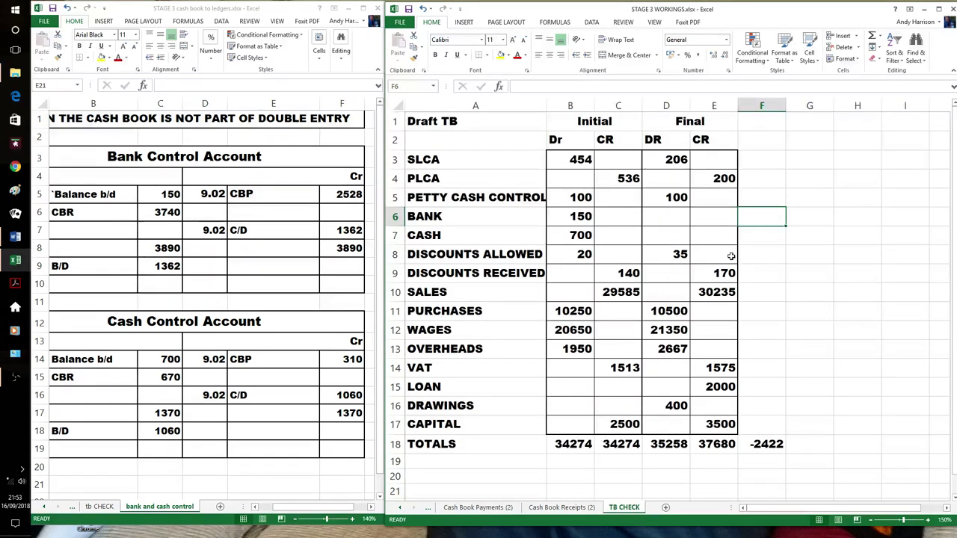
pyautogui.click(671, 221)
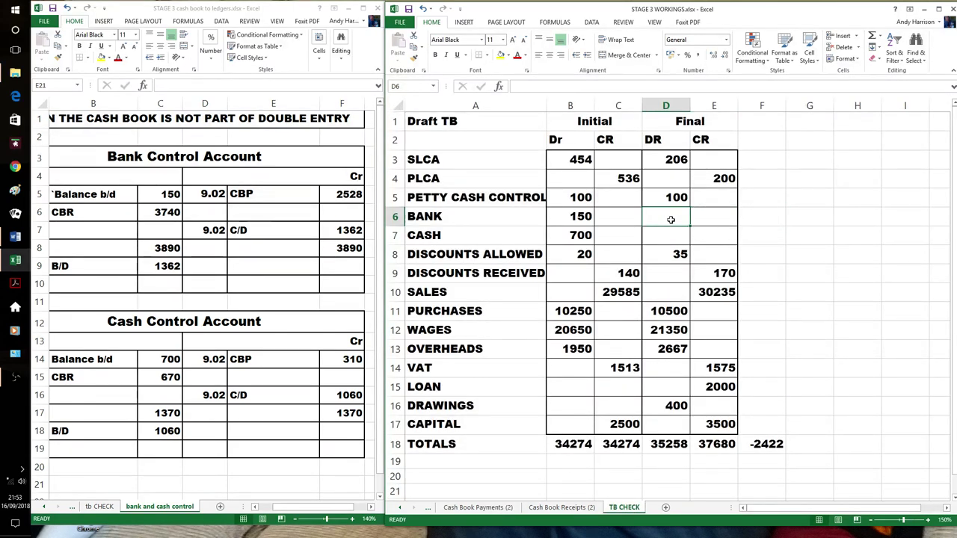
pyautogui.write('1362')
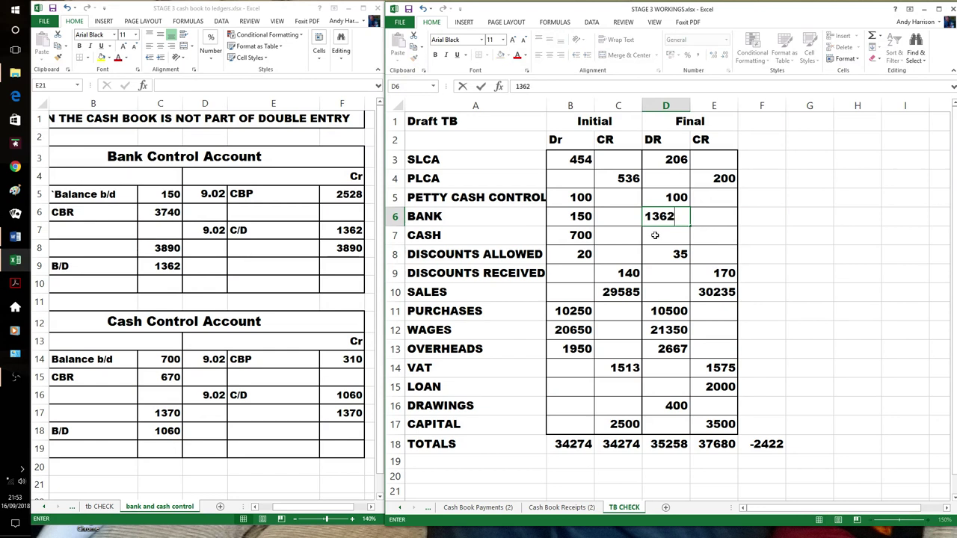
pyautogui.click(655, 235)
pyautogui.write('106')
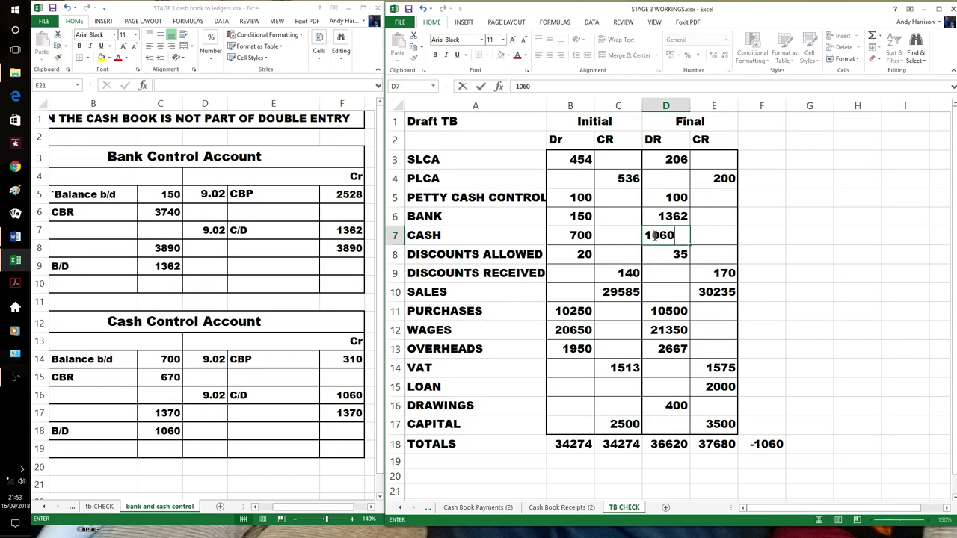
pyautogui.write('0')
pyautogui.click(793, 305)
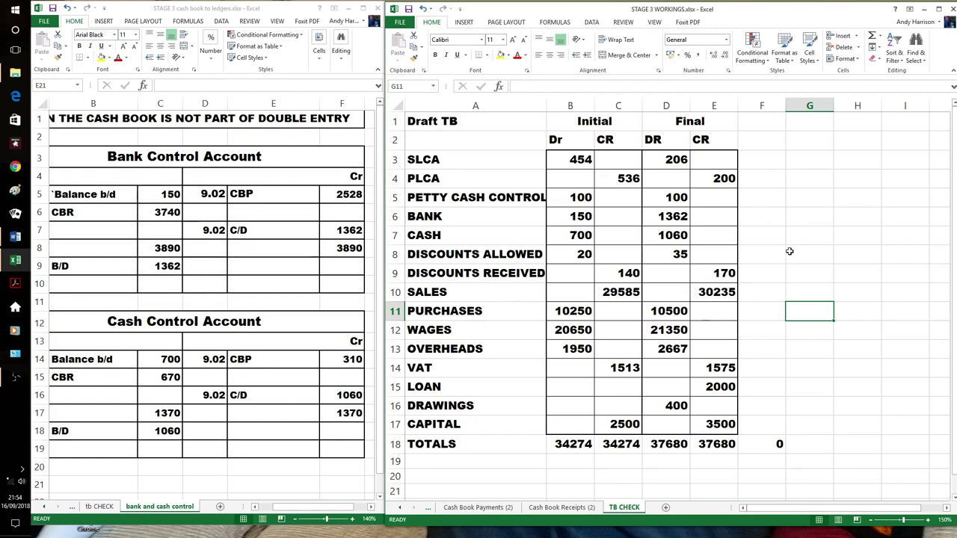
pyautogui.click(818, 161)
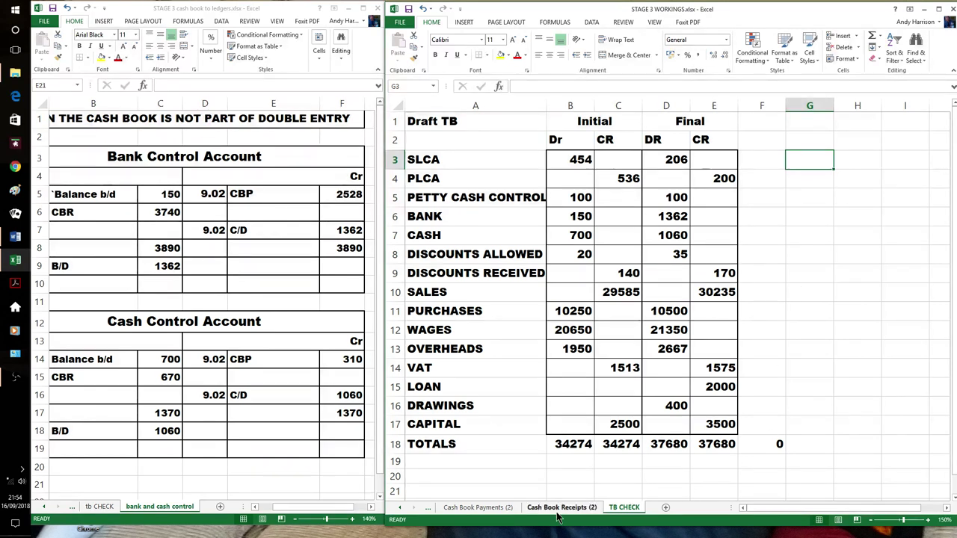
pyautogui.click(148, 510)
pyautogui.click(74, 507)
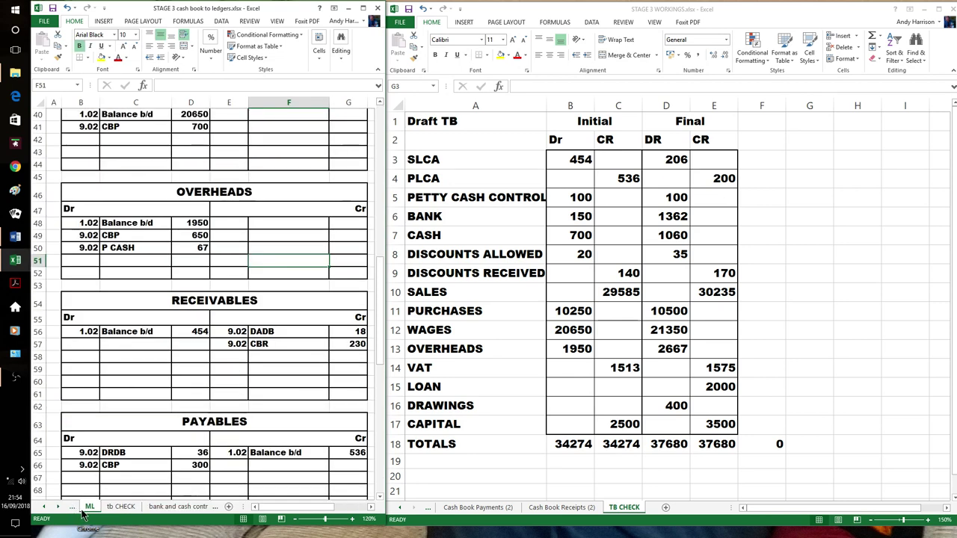
pyautogui.scroll(12, 279, 363)
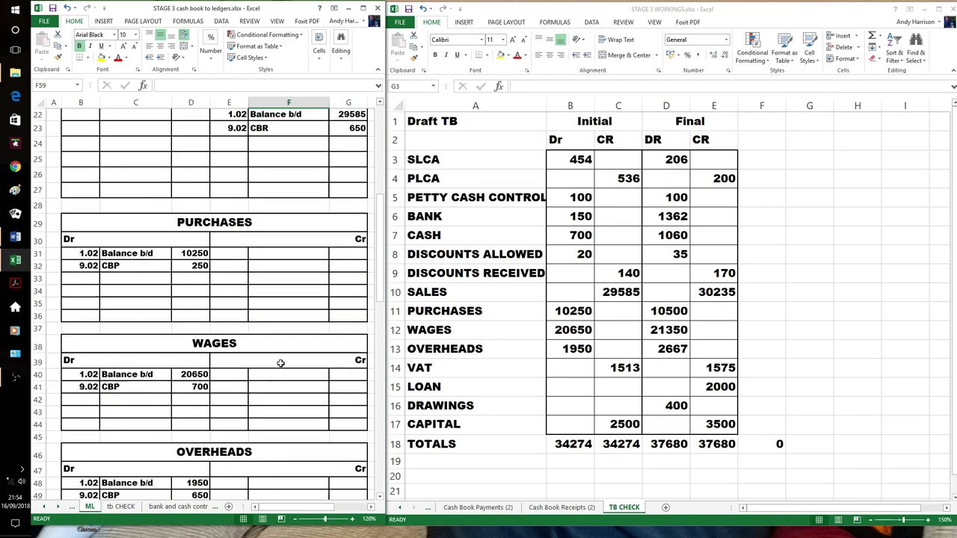
pyautogui.scroll(-12, 280, 363)
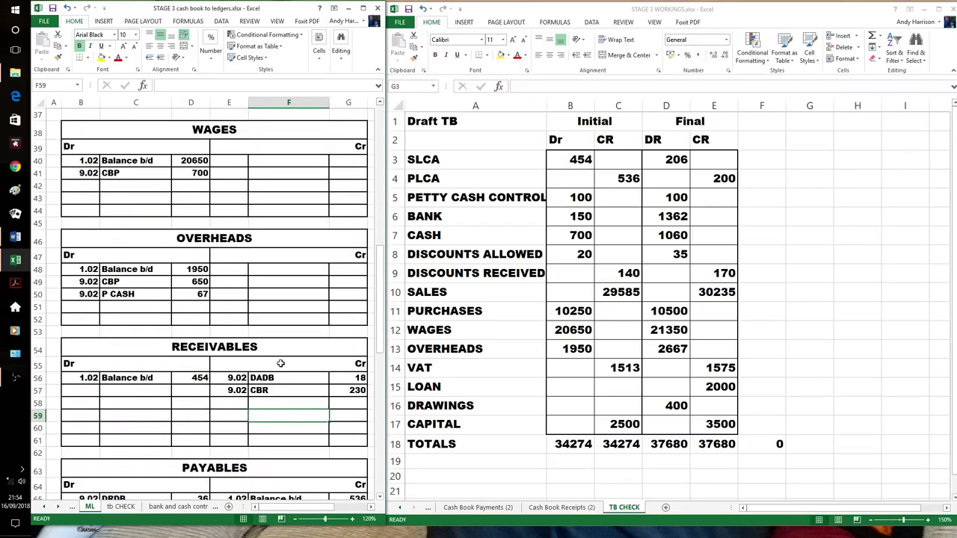
pyautogui.scroll(-3, 280, 363)
pyautogui.scroll(-2, 280, 364)
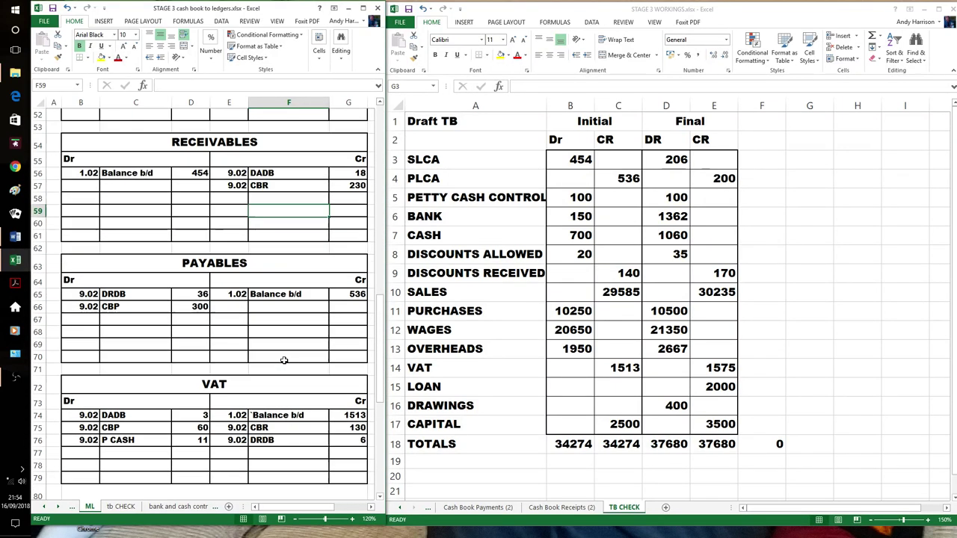
pyautogui.scroll(6, 222, 366)
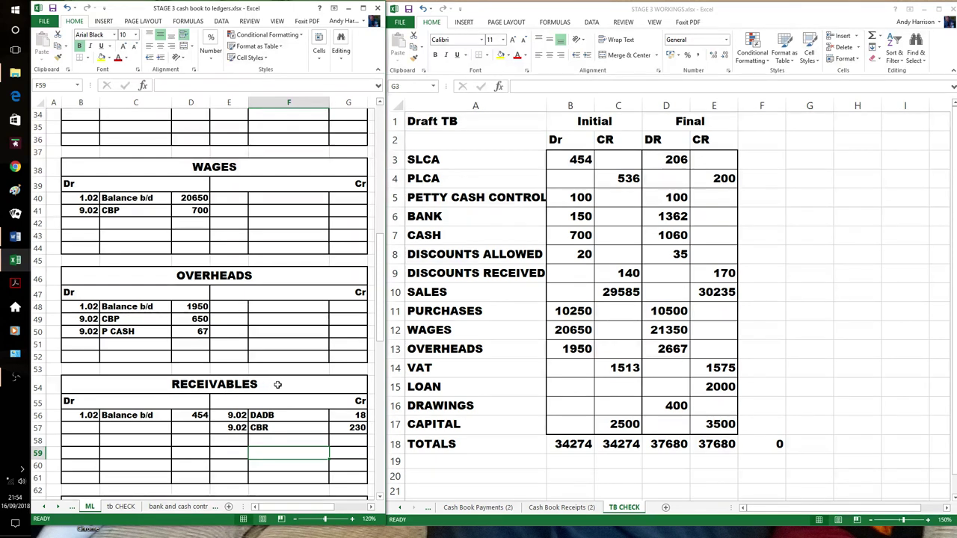
pyautogui.click(274, 356)
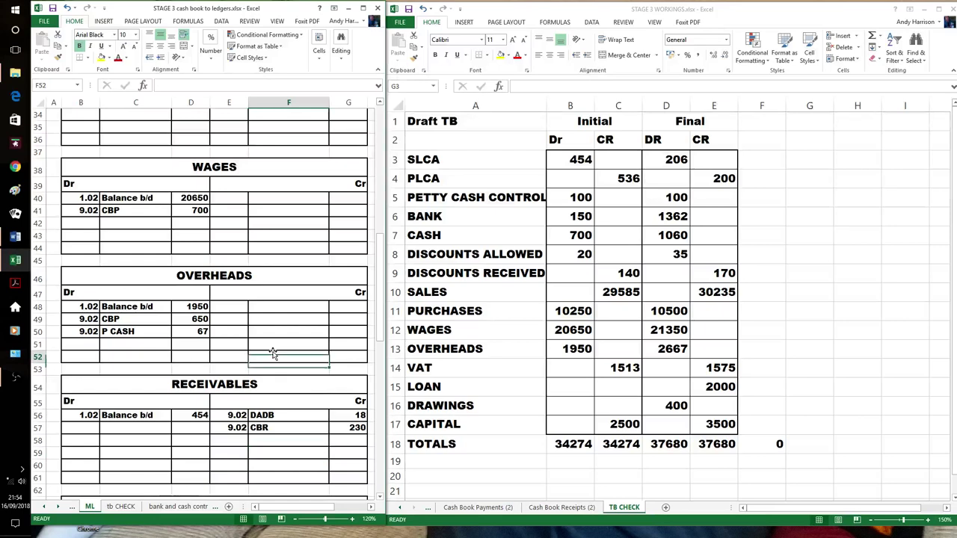
pyautogui.click(179, 506)
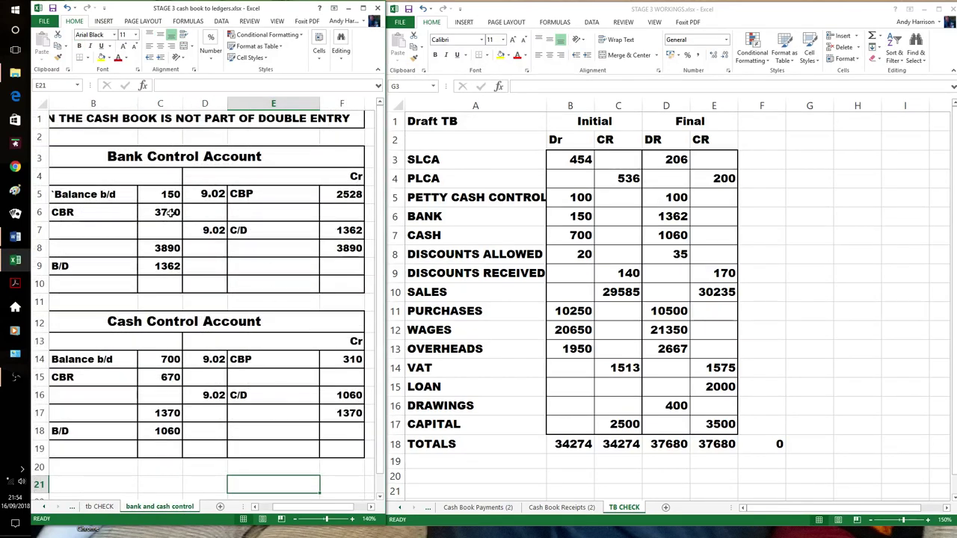